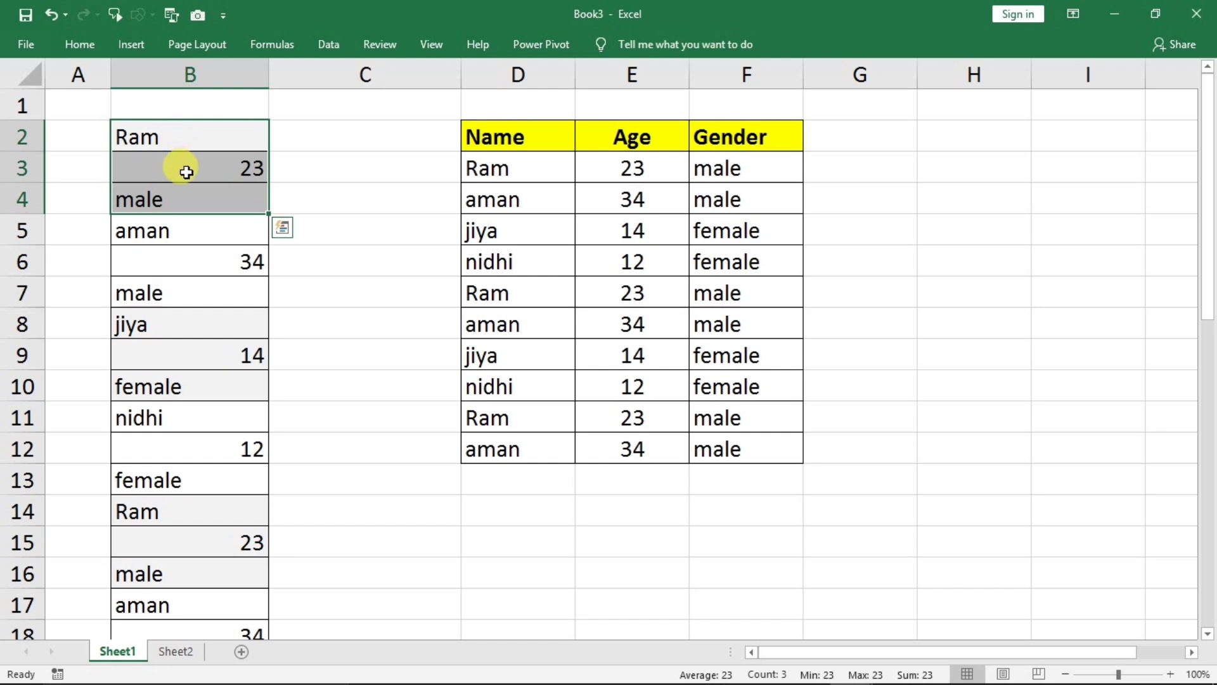
Step: Examine the repeating name, age and gender records in column B and the Name, Age and Gender table layout
drag(169, 207, 162, 381)
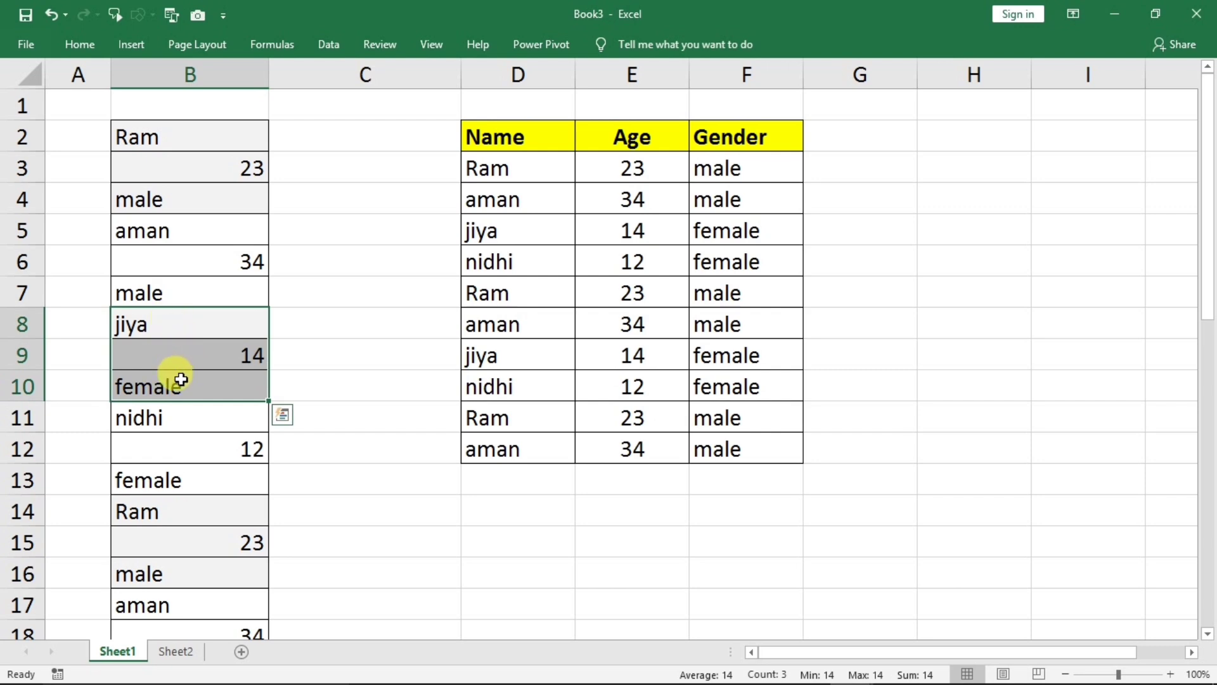
click(163, 413)
scroll(181, 383, down, 3)
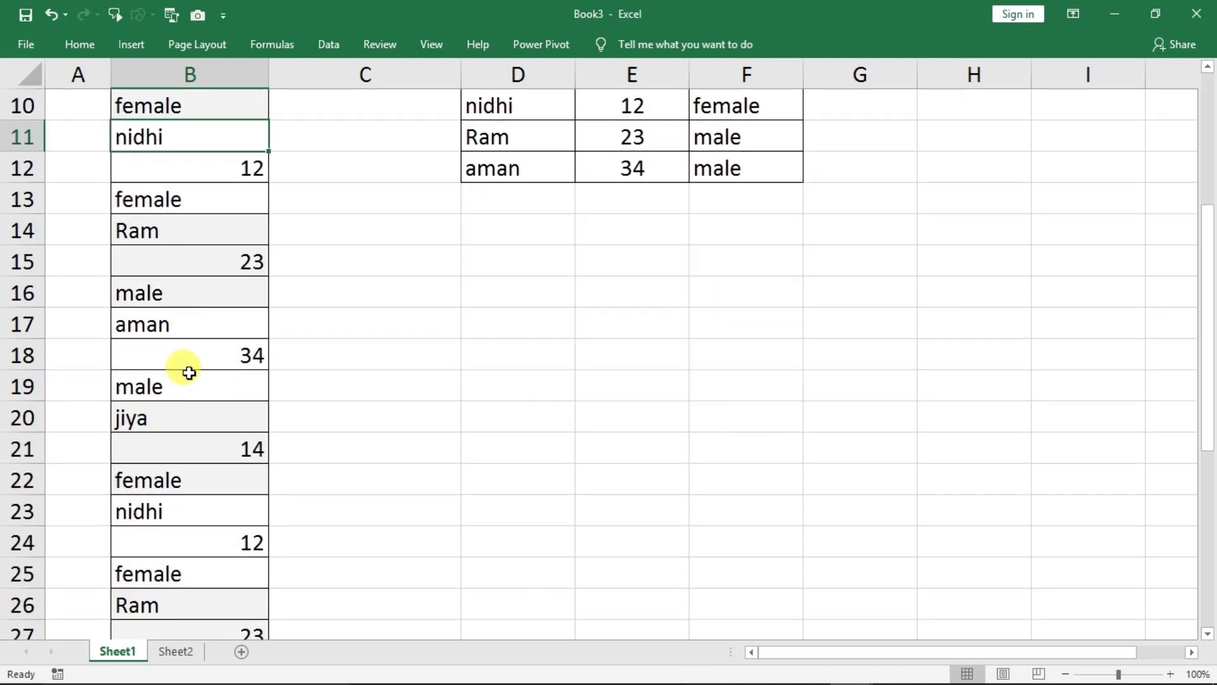
scroll(182, 500, down, 3)
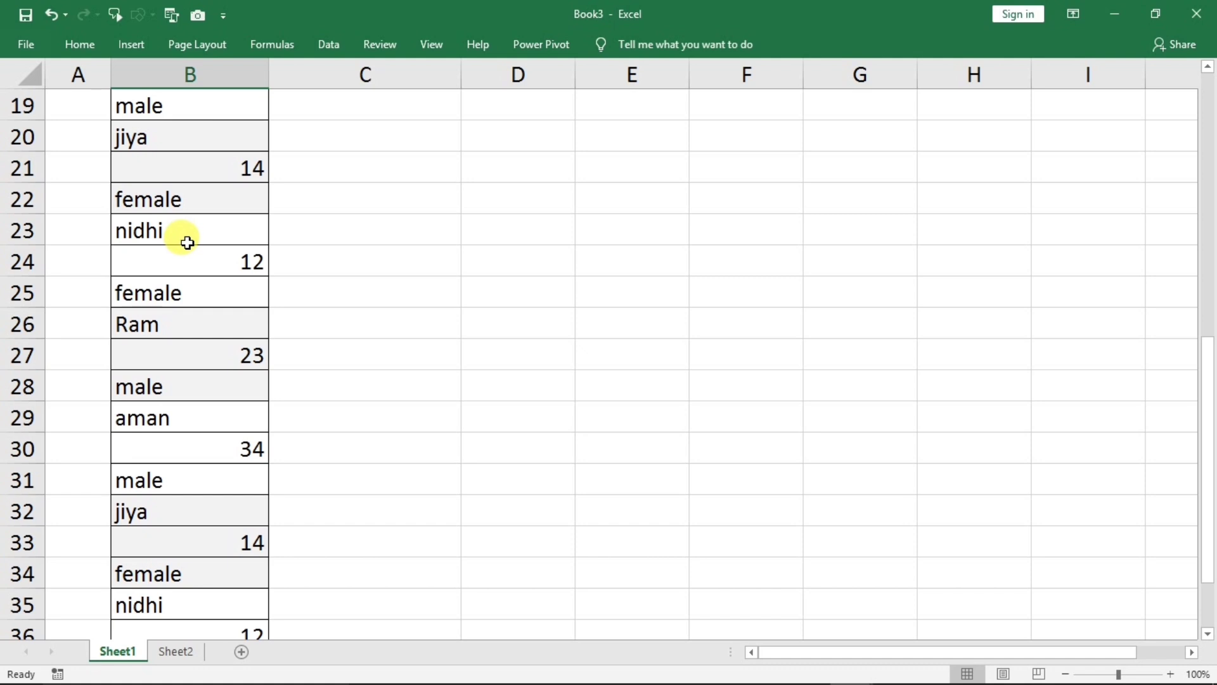
scroll(180, 250, down, 3)
scroll(177, 379, up, 7)
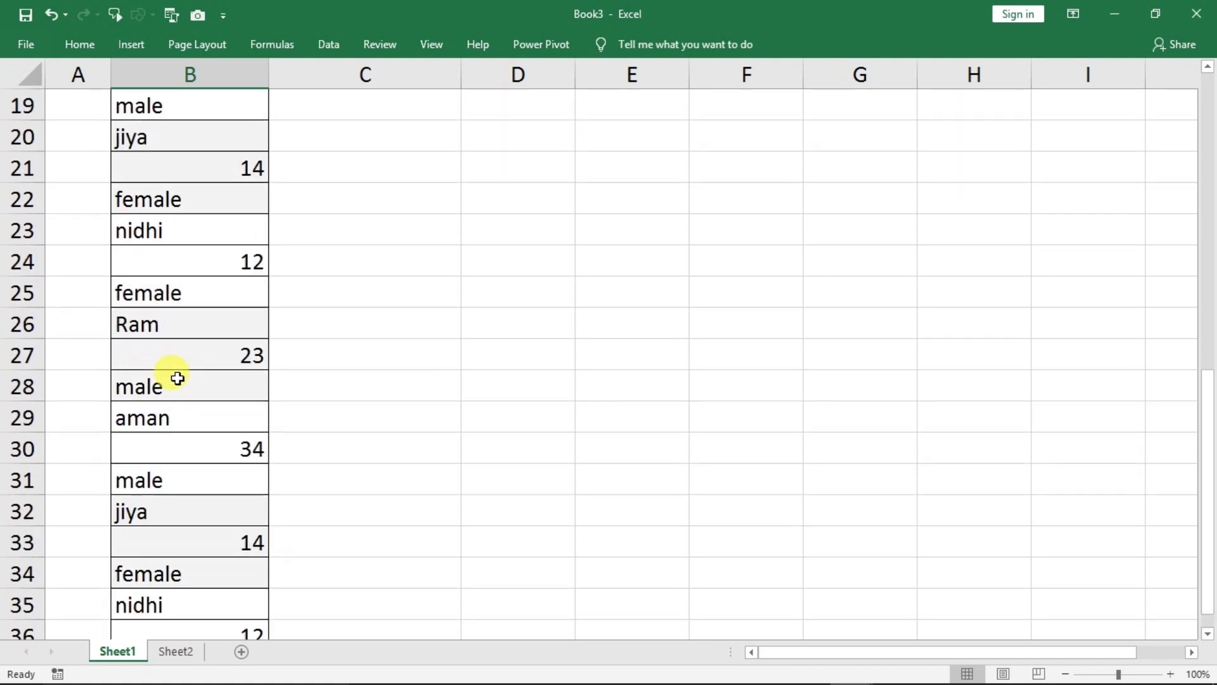
scroll(177, 379, up, 2)
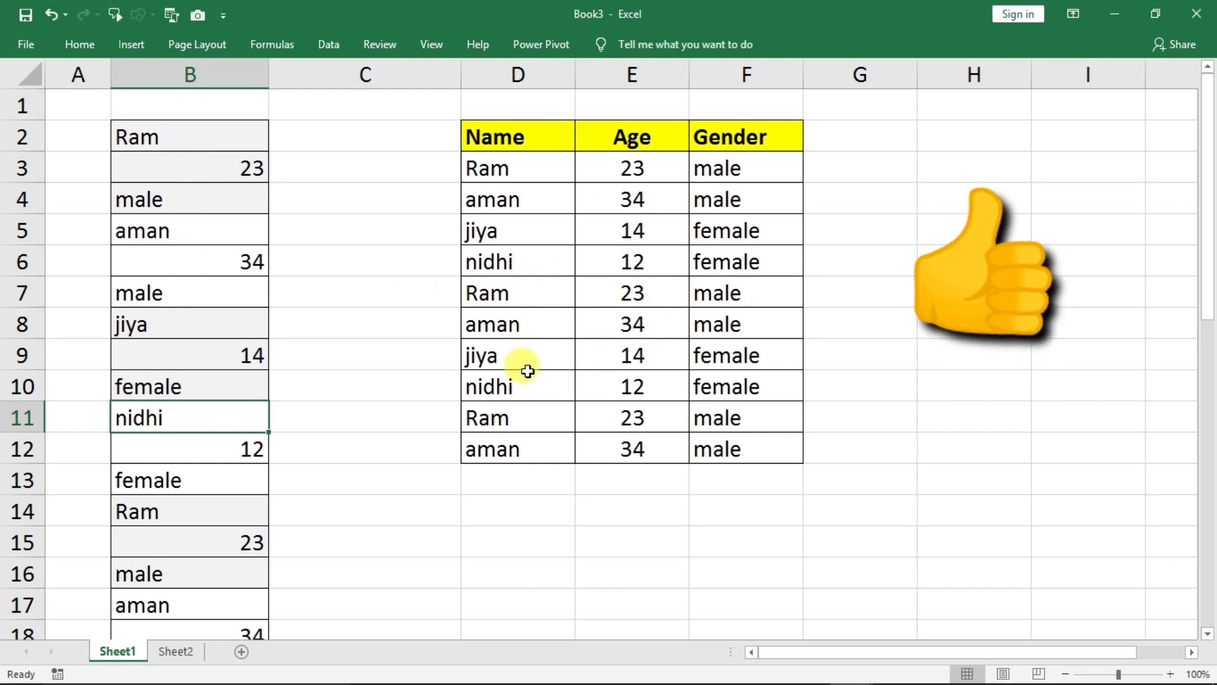
click(531, 138)
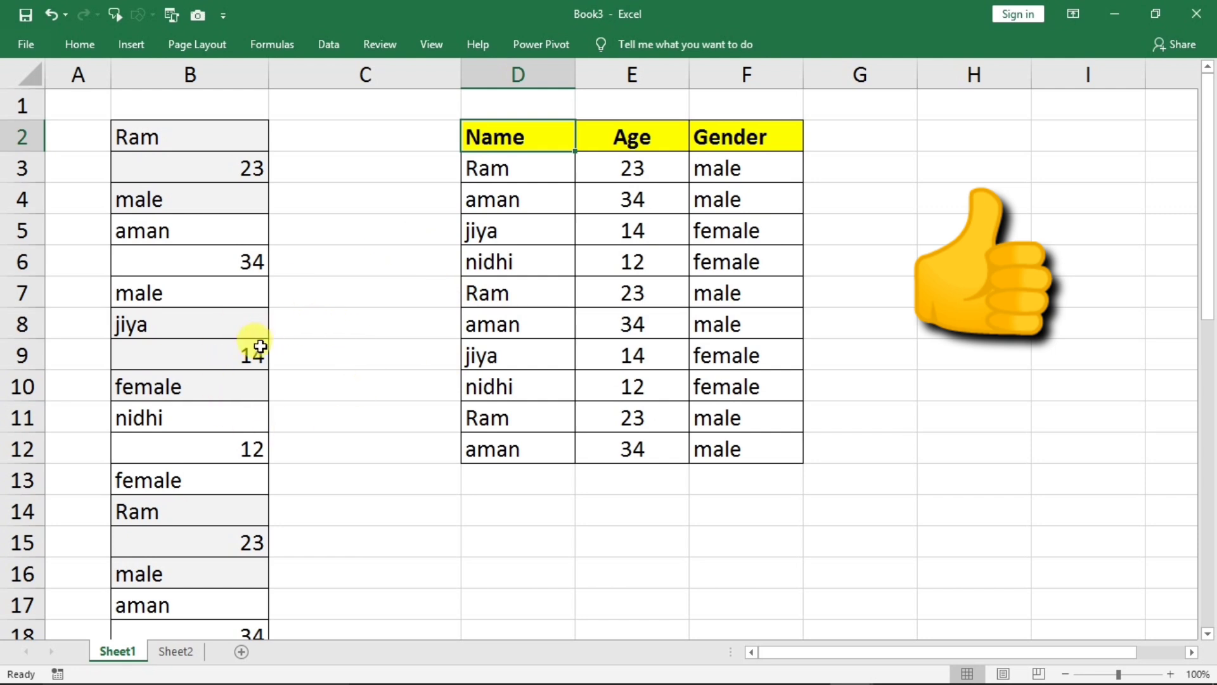
scroll(260, 347, down, 9)
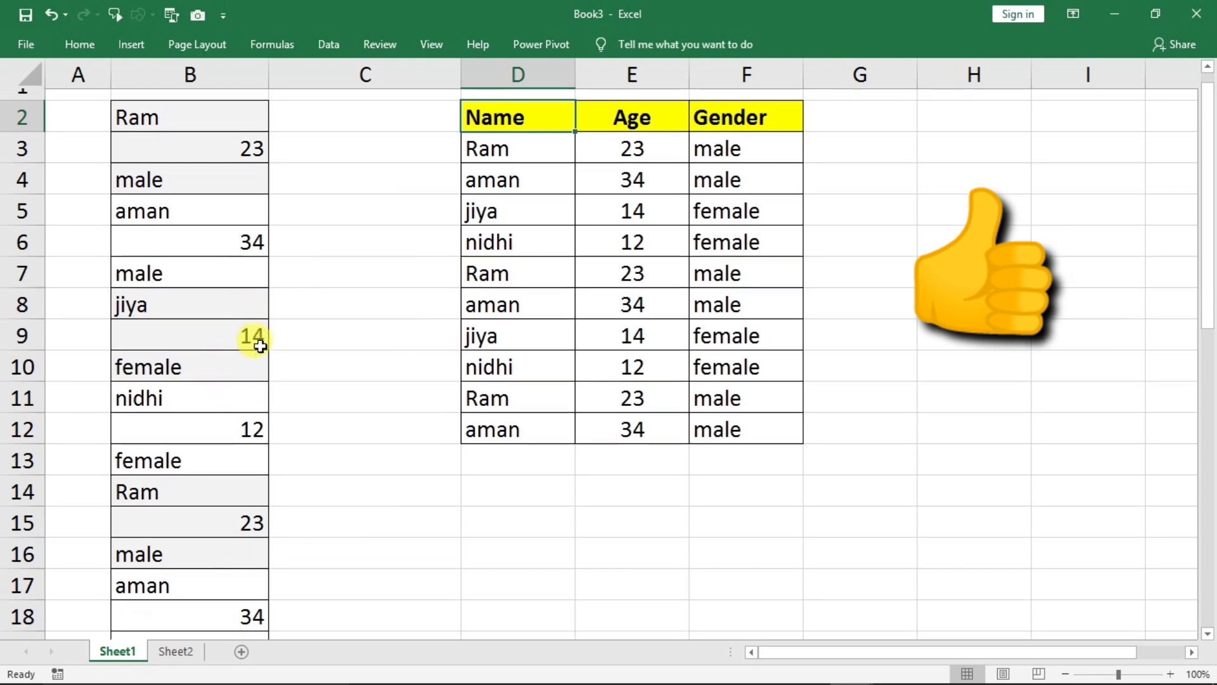
scroll(220, 454, up, 9)
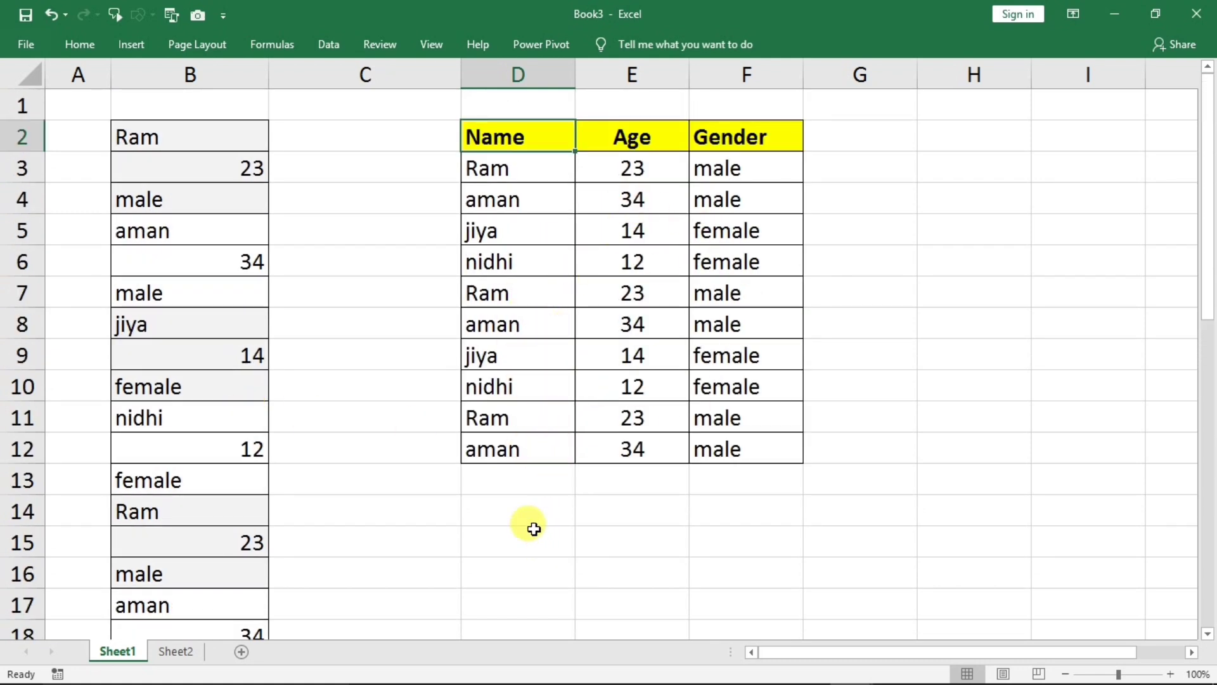
scroll(175, 391, down, 8)
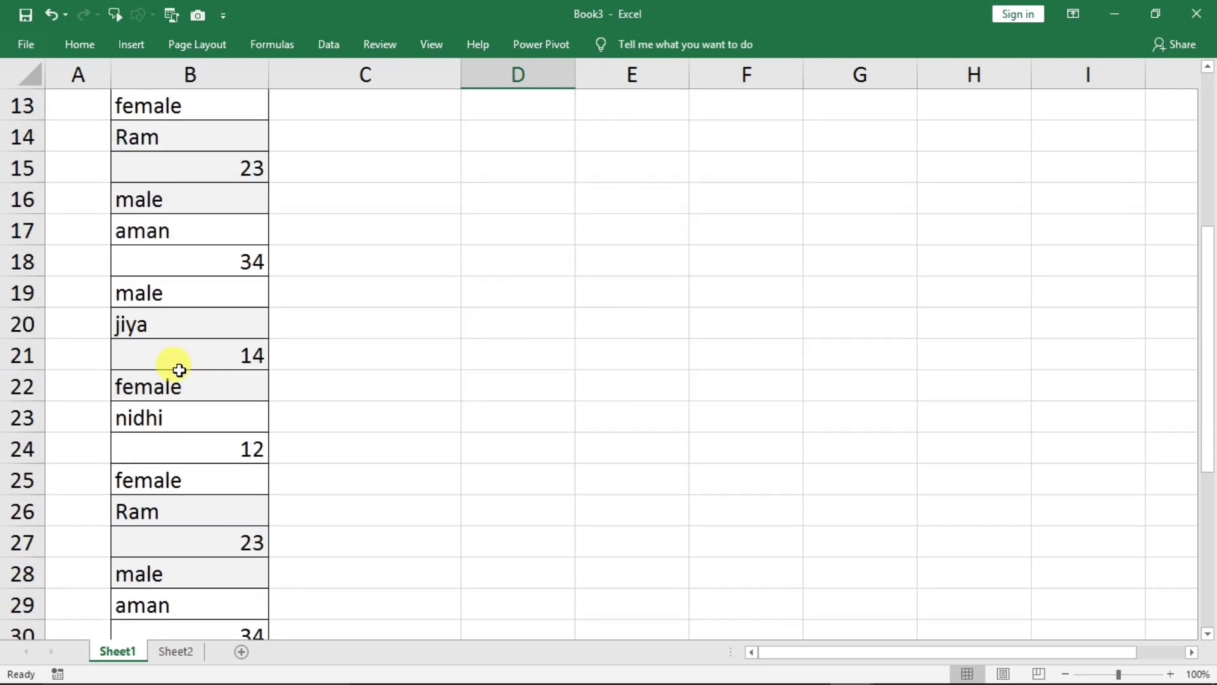
scroll(167, 524, down, 3)
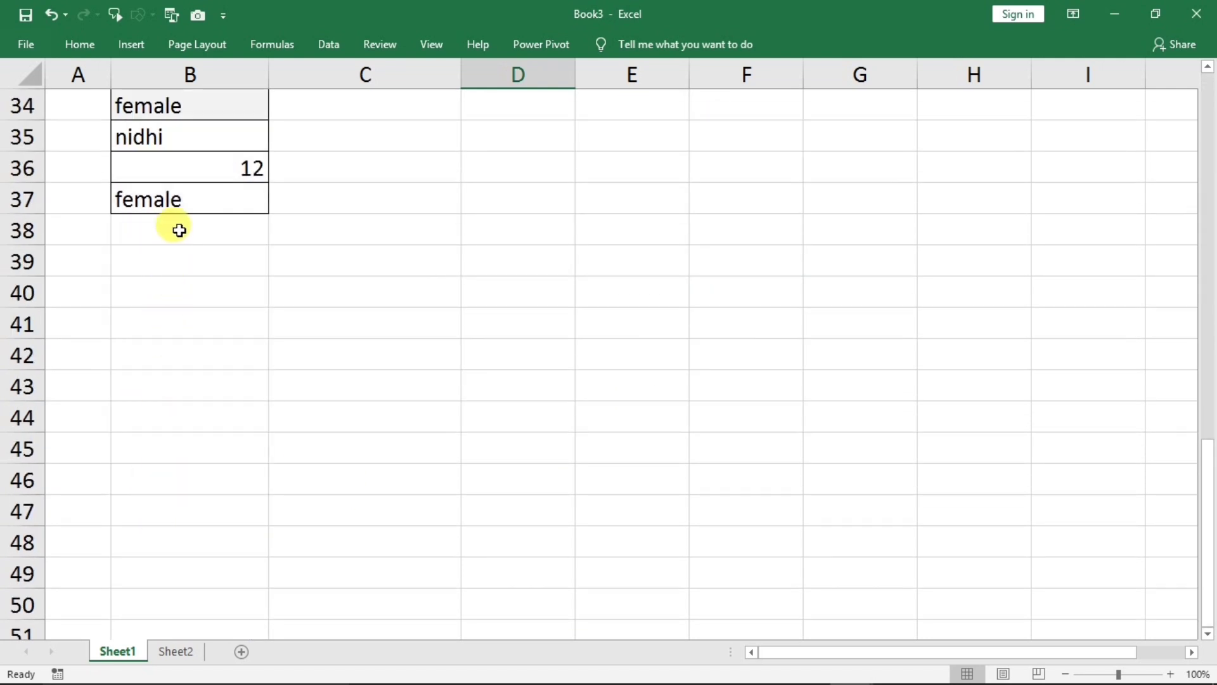
scroll(171, 333, up, 1)
scroll(175, 375, up, 10)
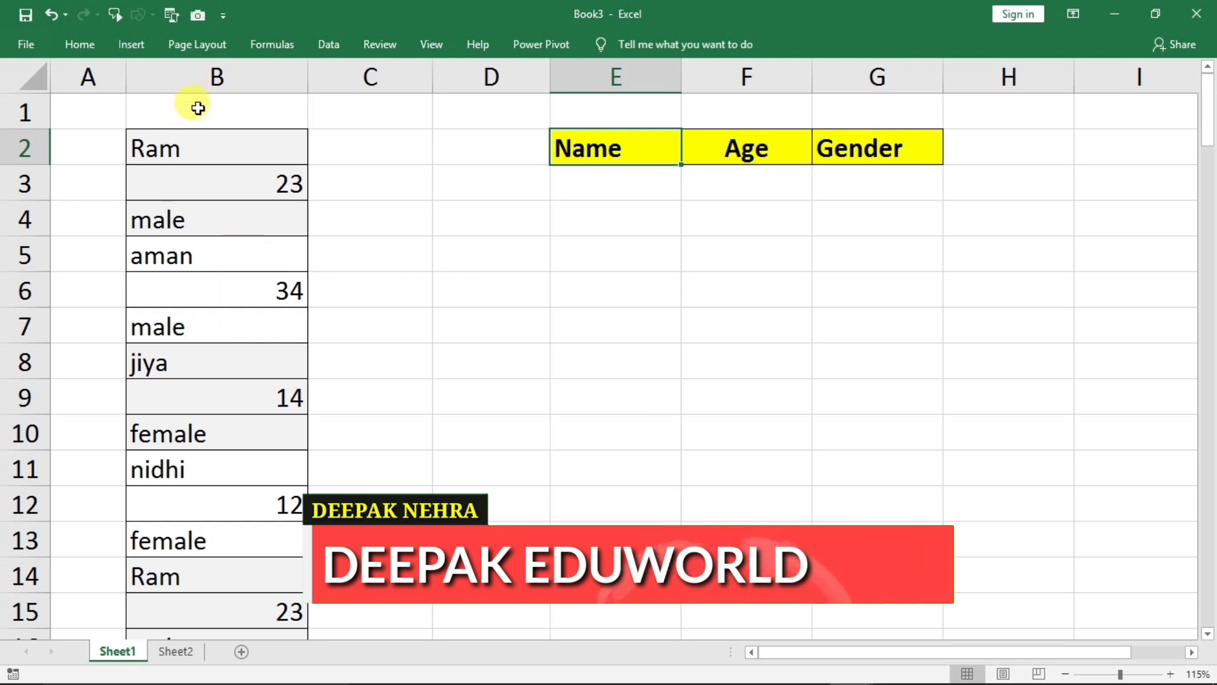
drag(201, 145, 209, 313)
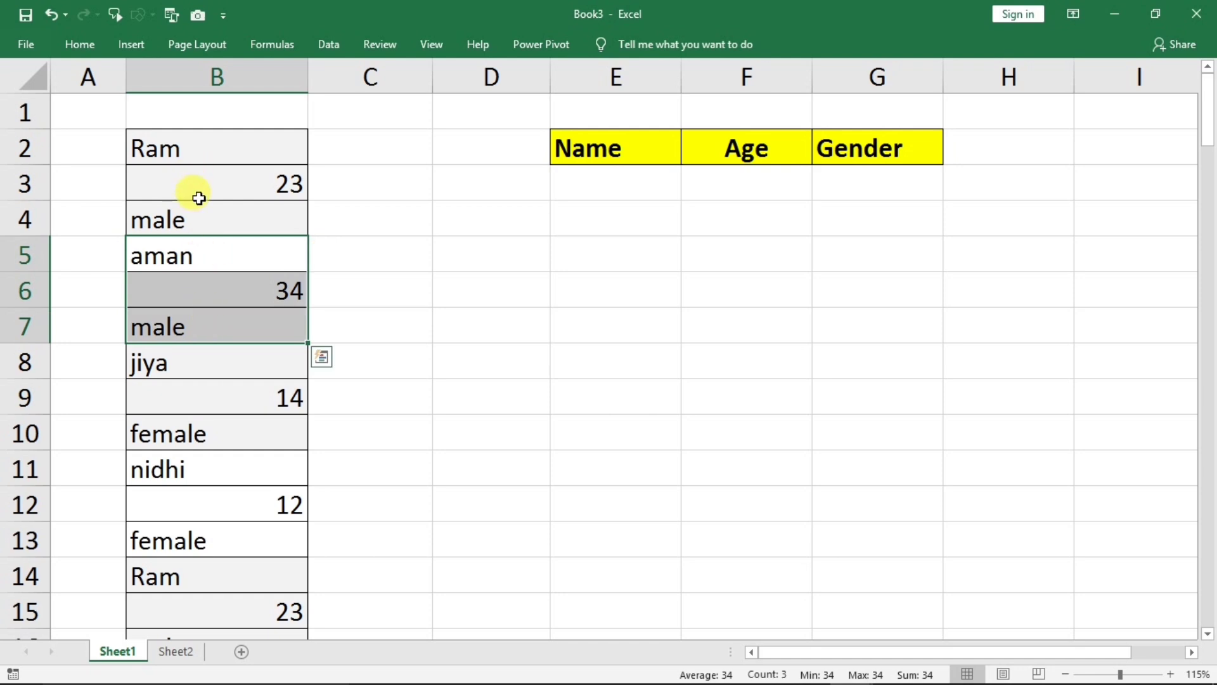
drag(188, 159, 184, 203)
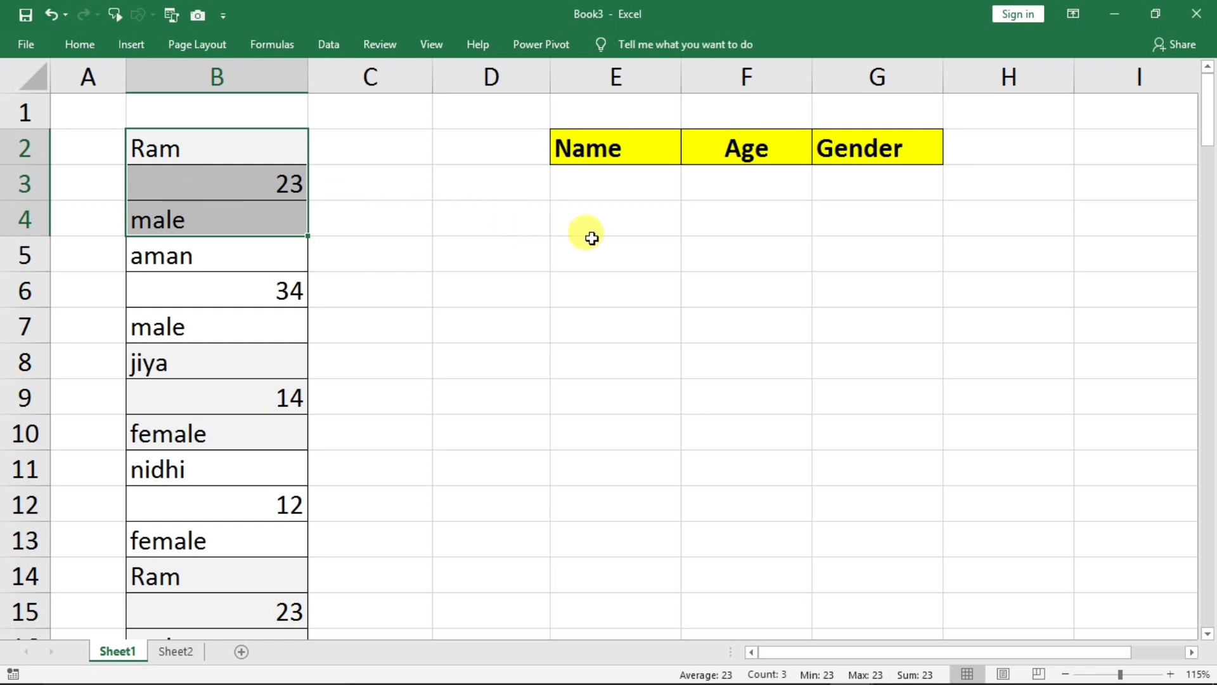
Step: Fill the first row under Name, Age and Gender by linking E3, F3 and G3 to cells B2, B3 and B4
click(603, 191)
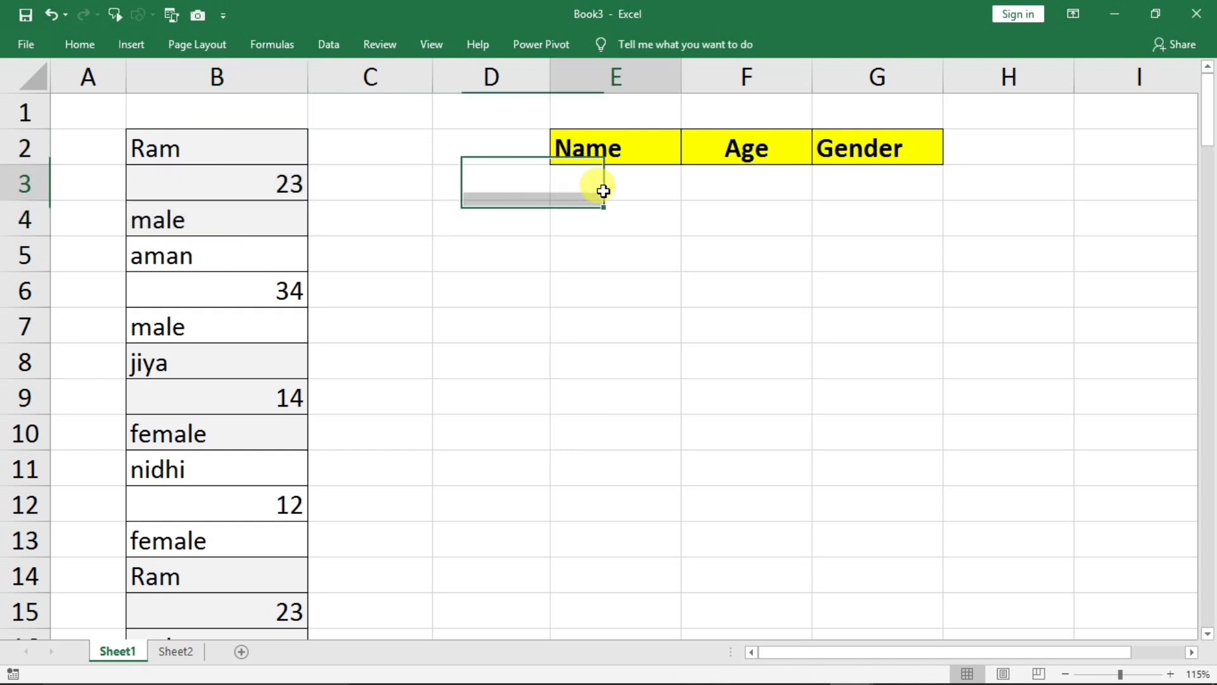
text(=)
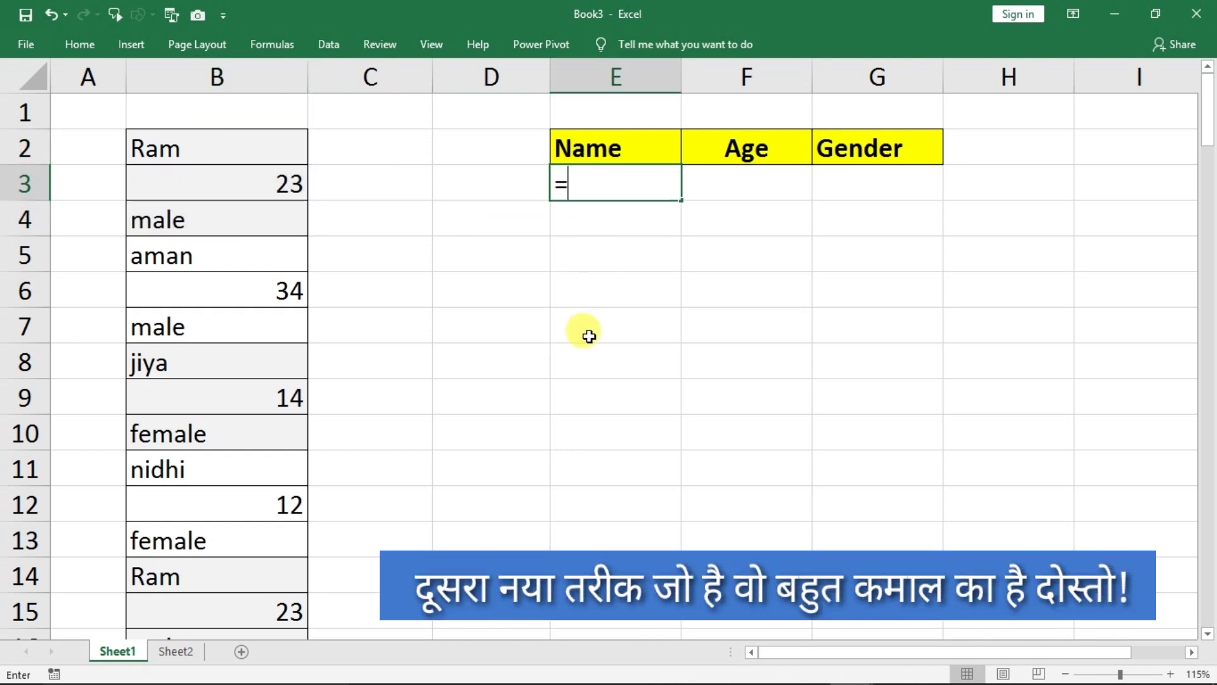
click(192, 149)
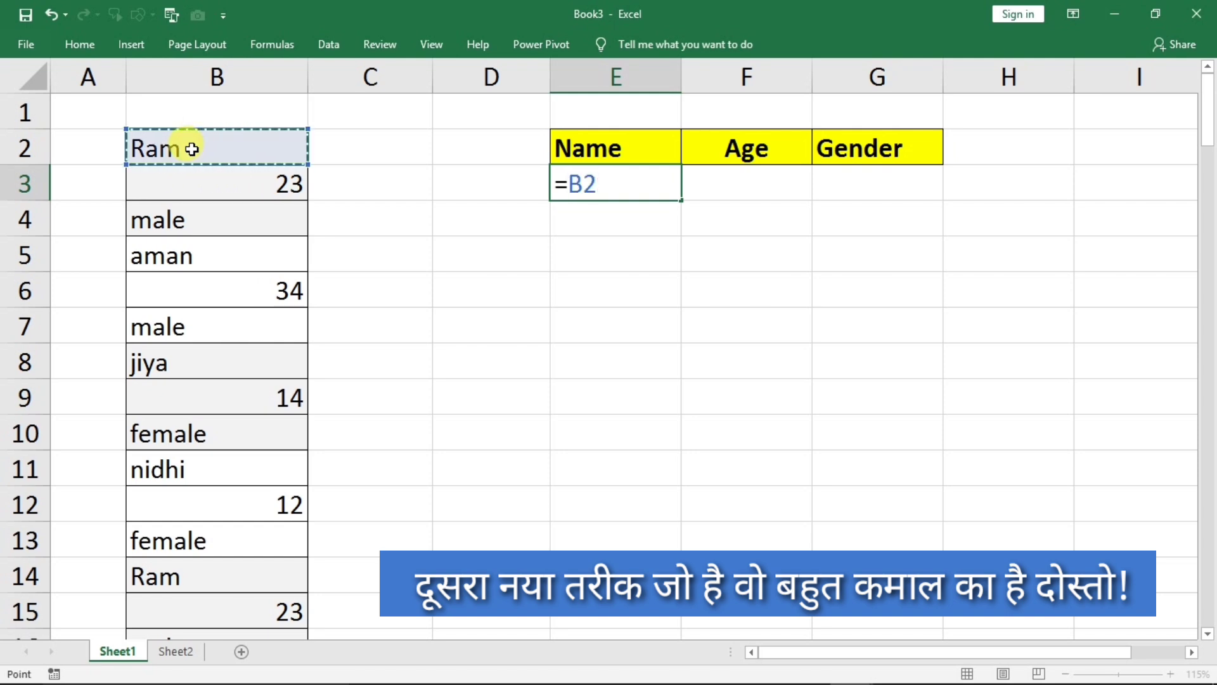
key(Return)
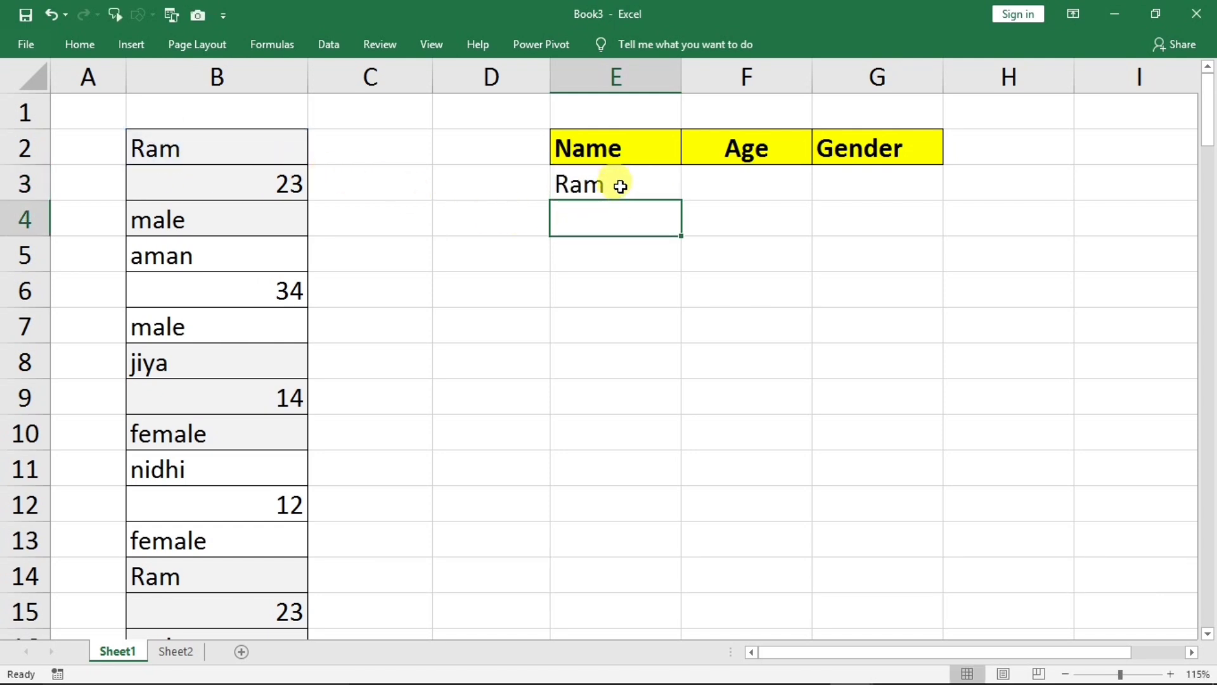
click(735, 193)
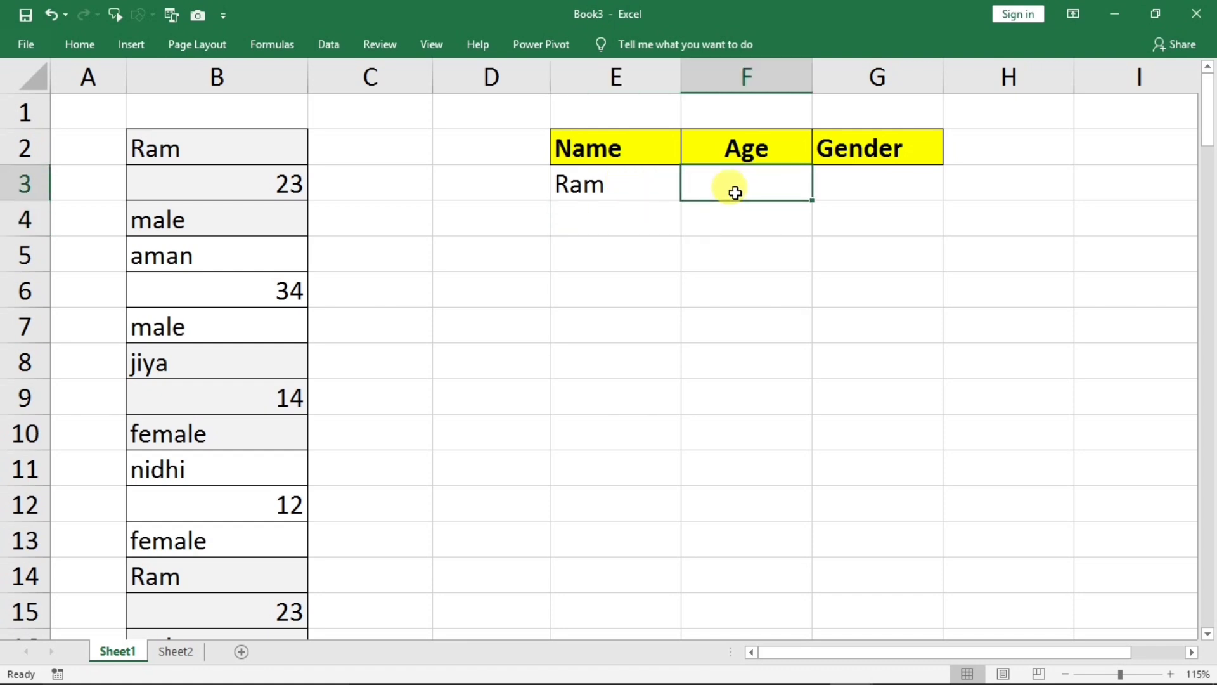
text(=)
click(221, 187)
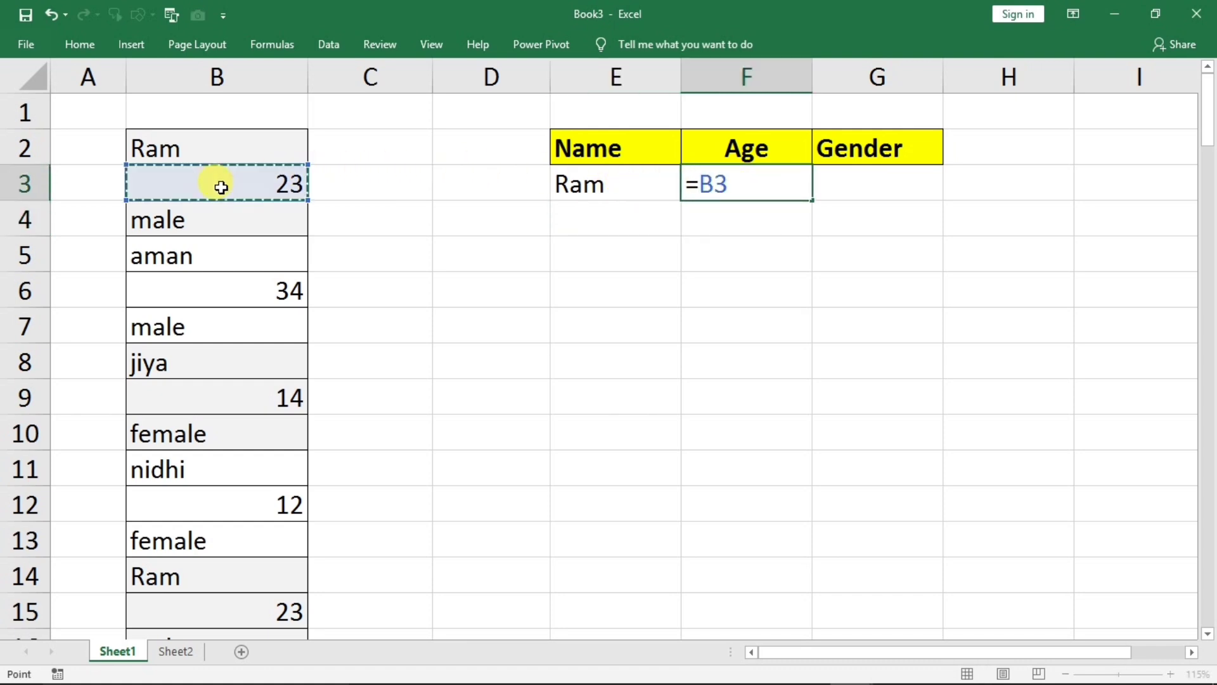
key(Return)
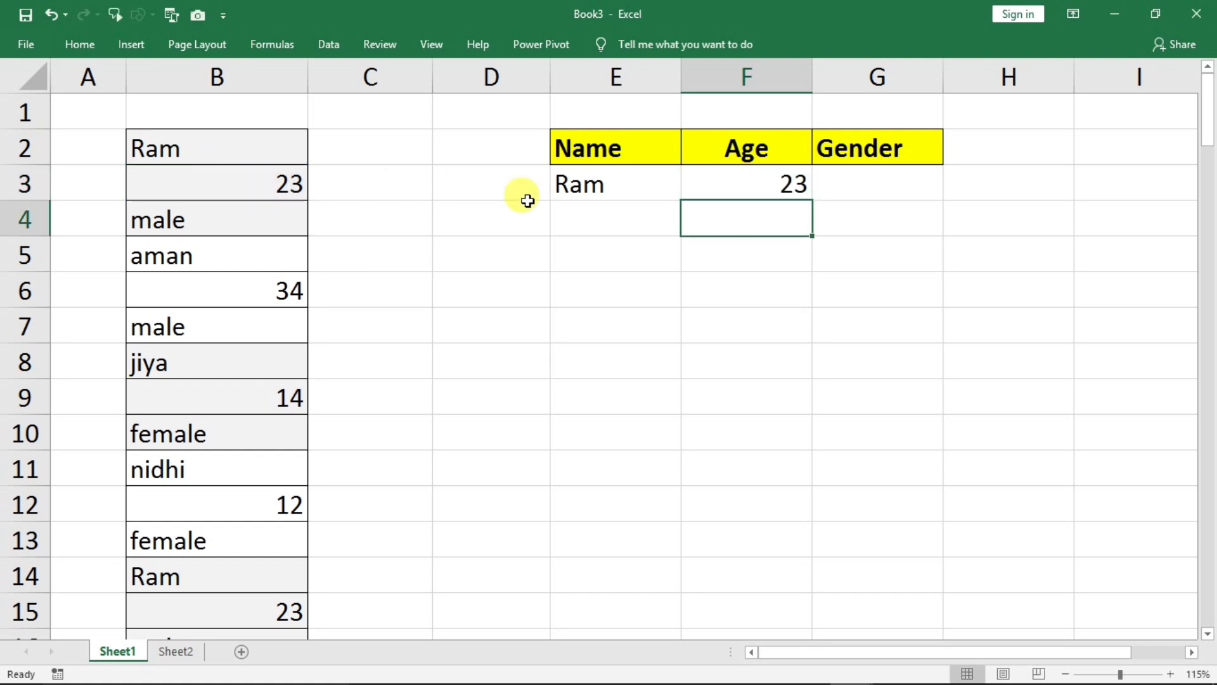
click(908, 176)
text(=)
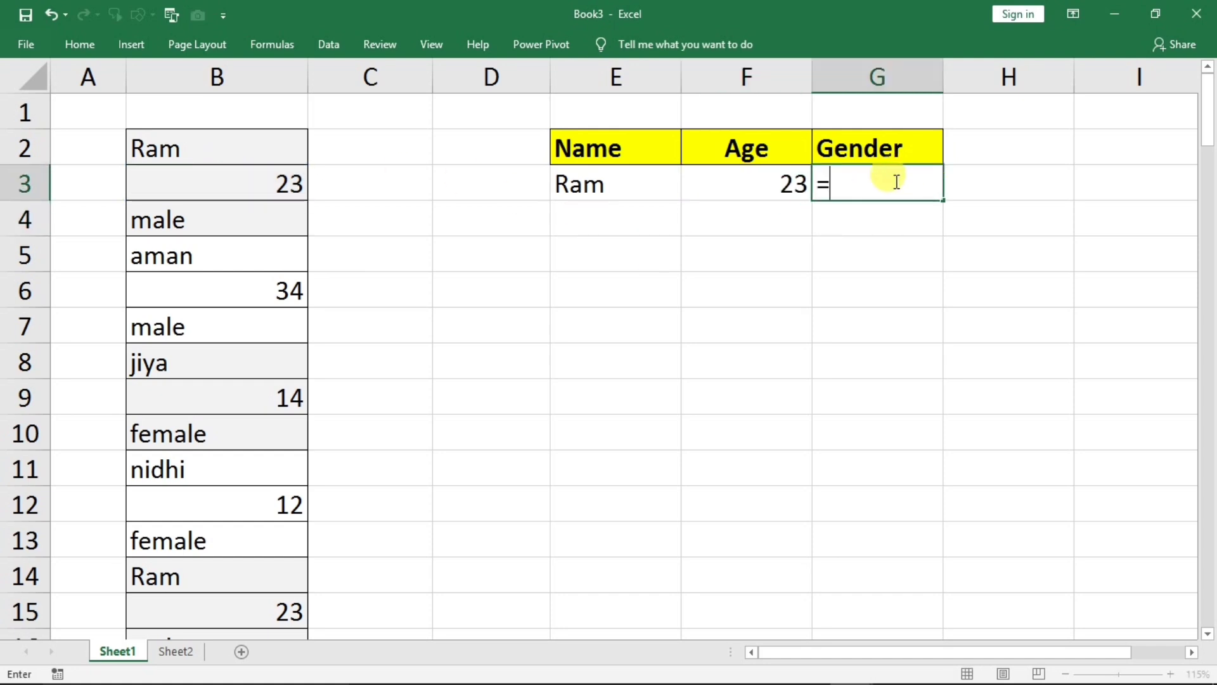
click(196, 221)
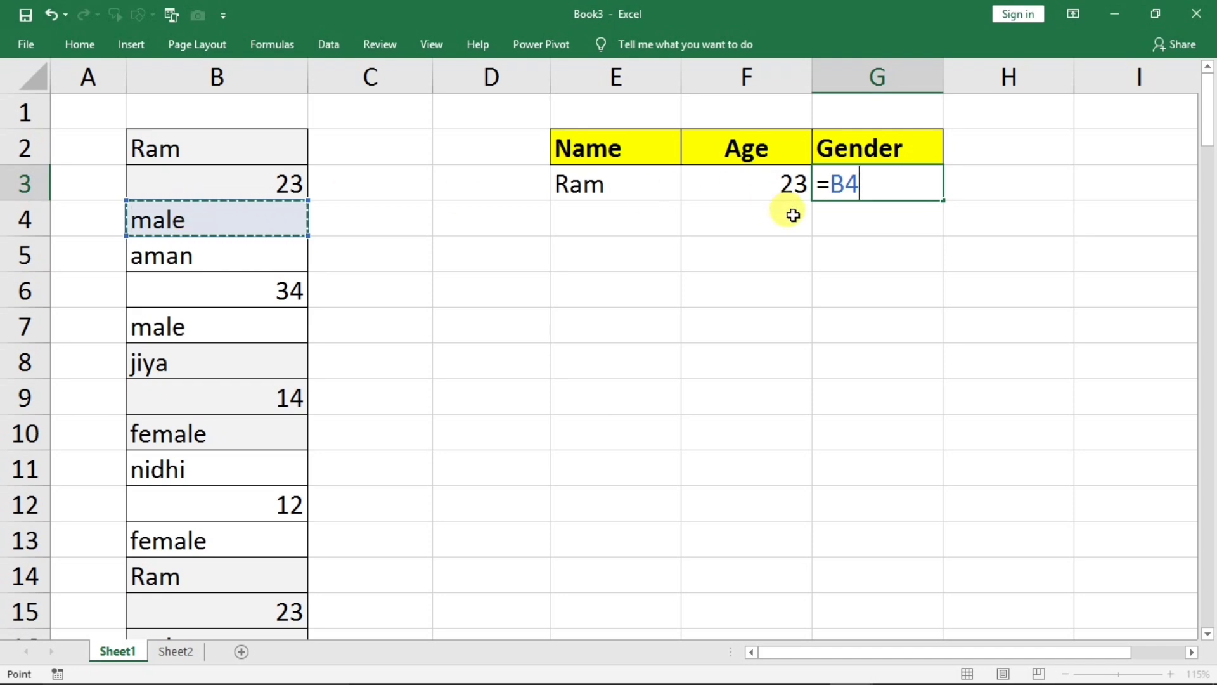
key(Return)
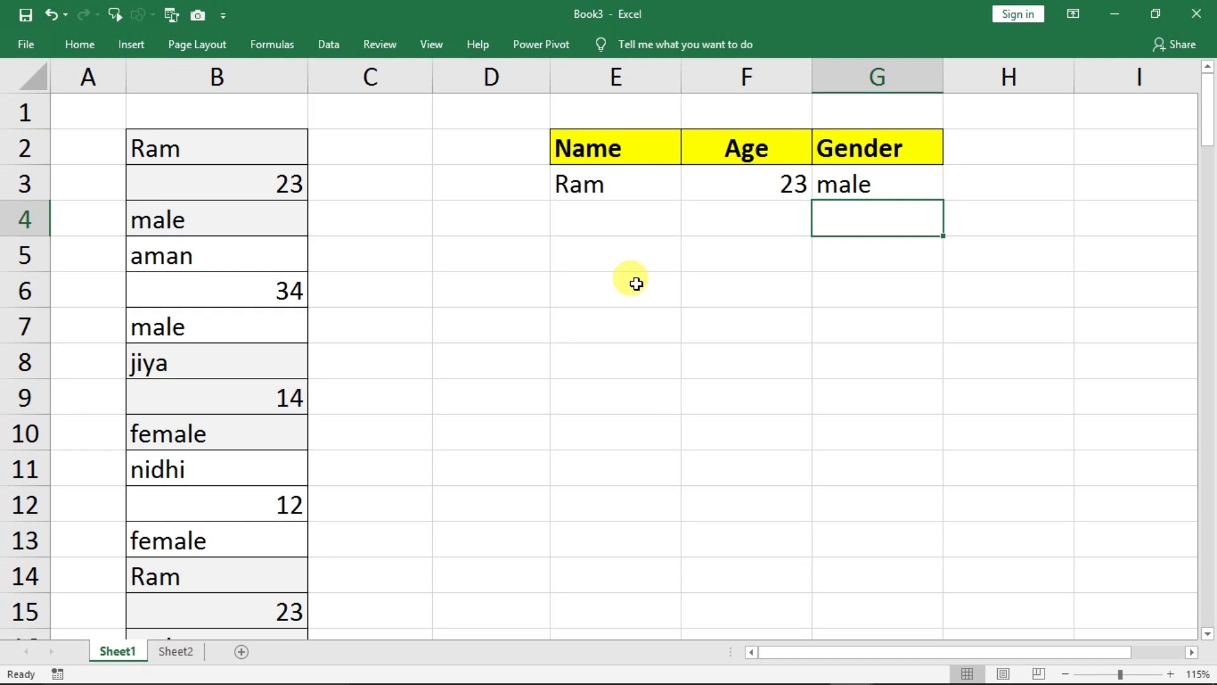
Step: Try to fill the E3:G3 references down to row 7 and inspect the formulas in E3 and E4
drag(613, 192, 938, 336)
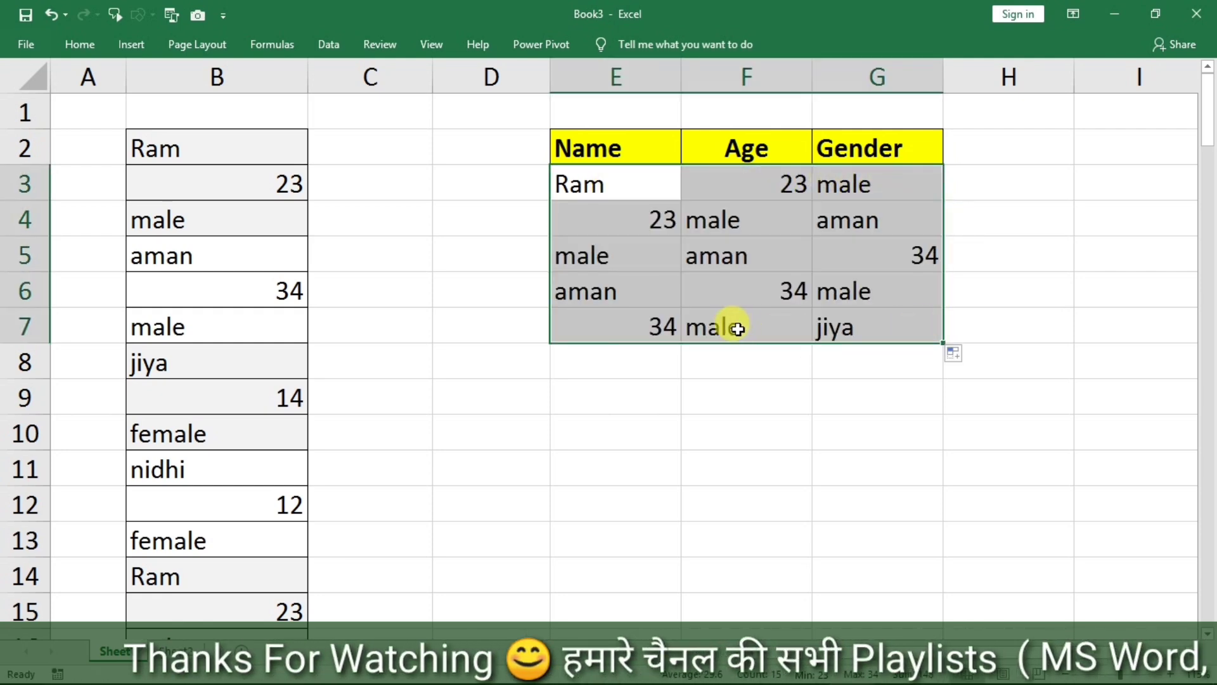
click(591, 185)
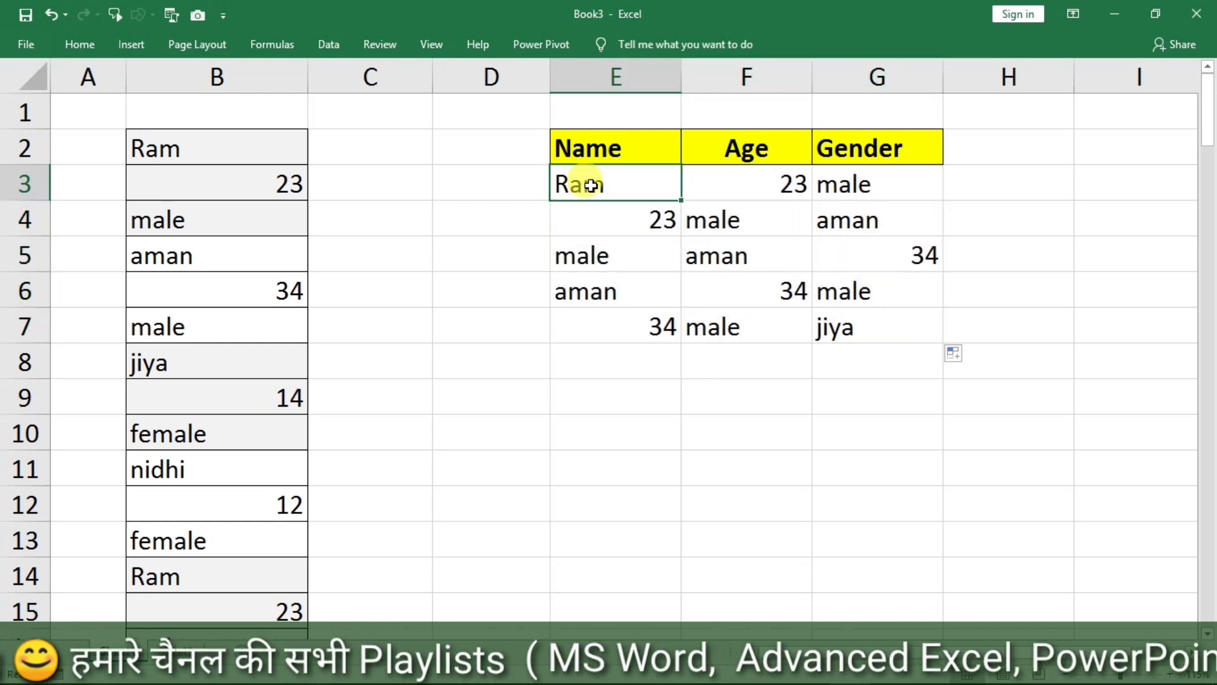
text(=B2)
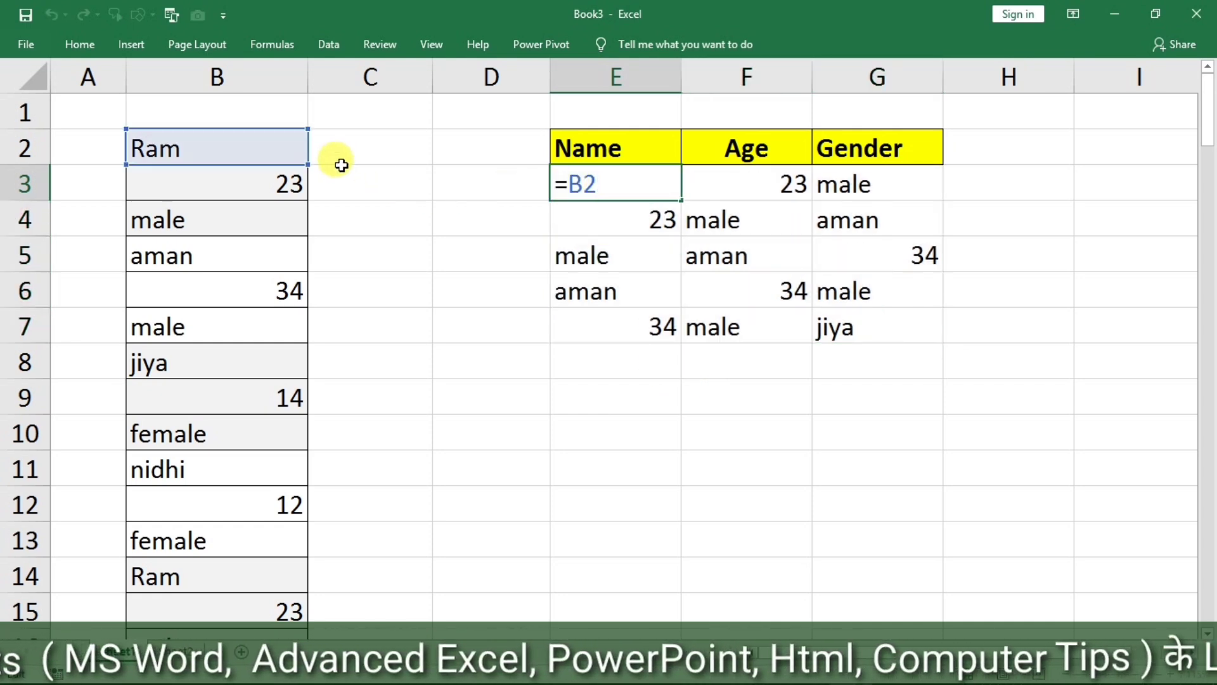
key(Return)
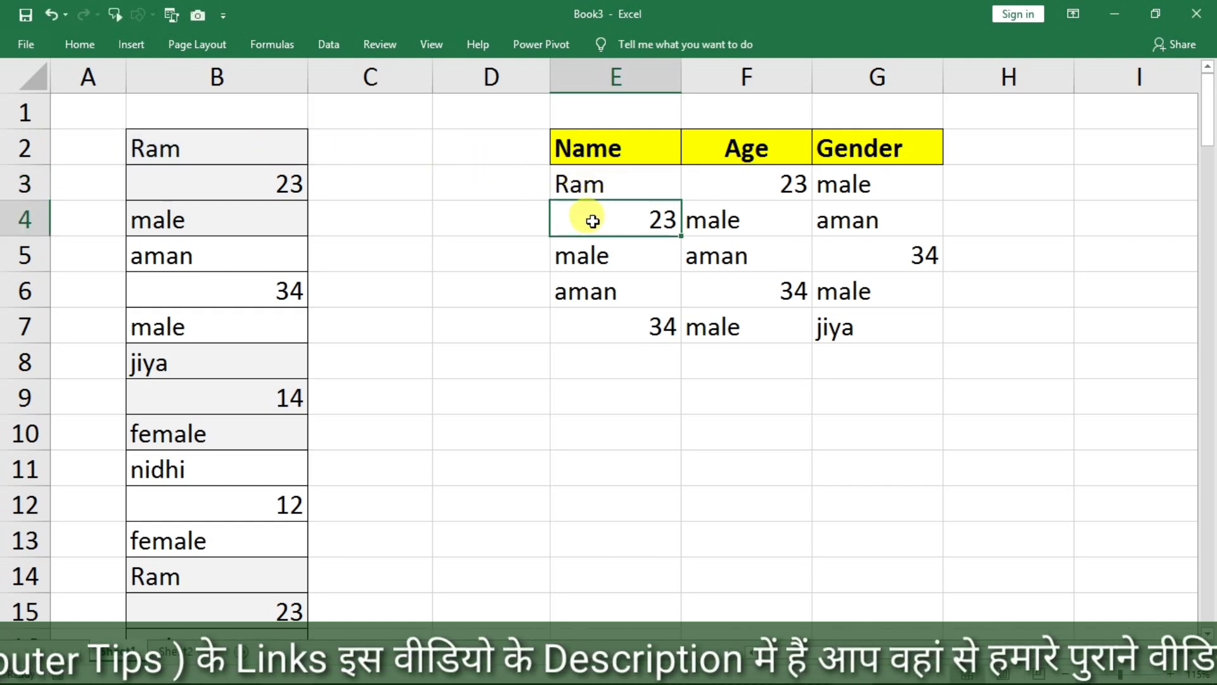
text(=B3)
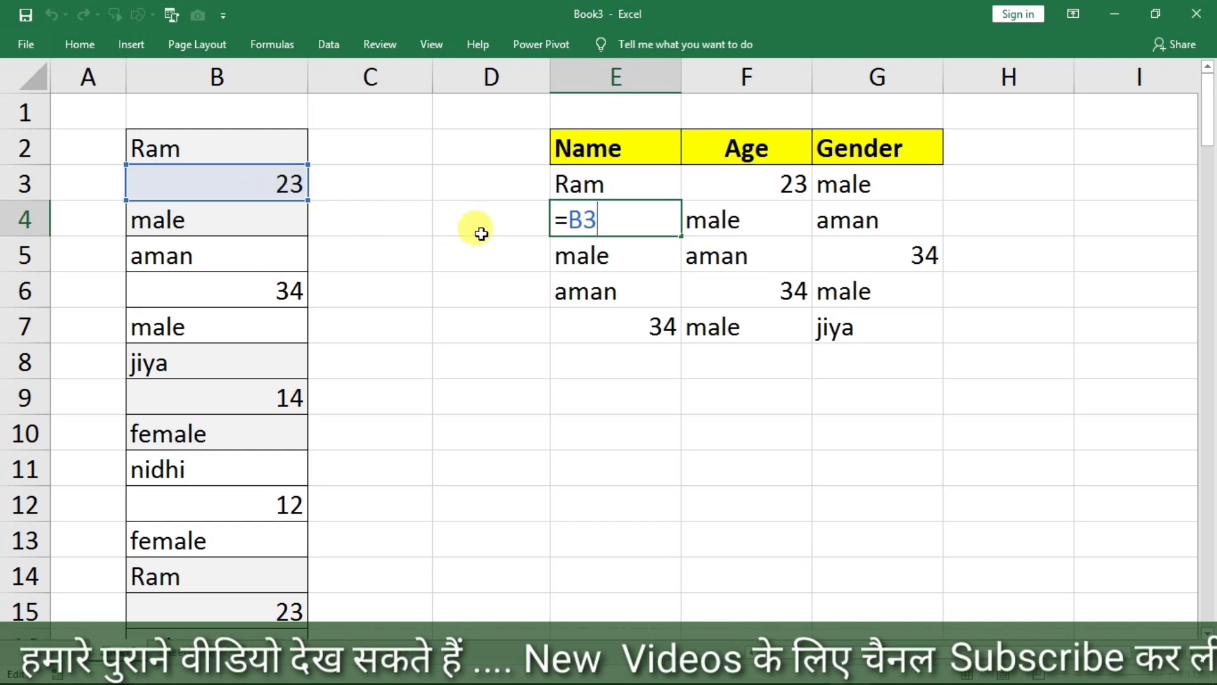
key(Return)
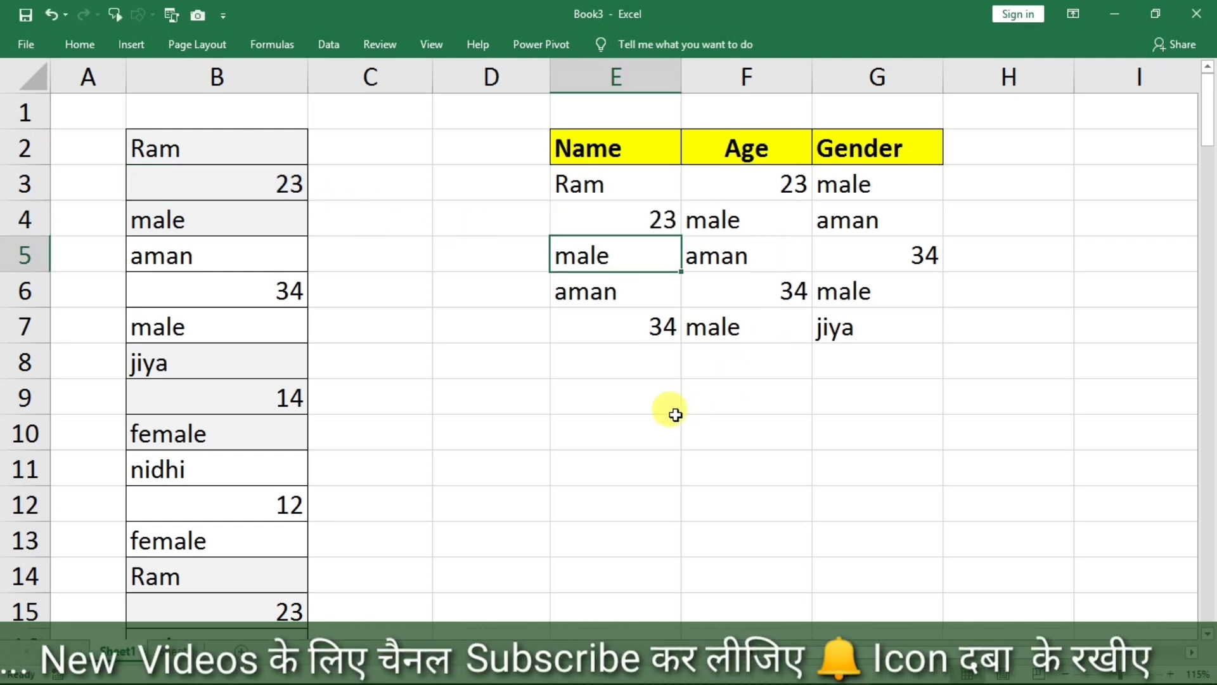
Step: Clear the filled-down formulas below row 3 in columns E to G
drag(634, 224, 896, 366)
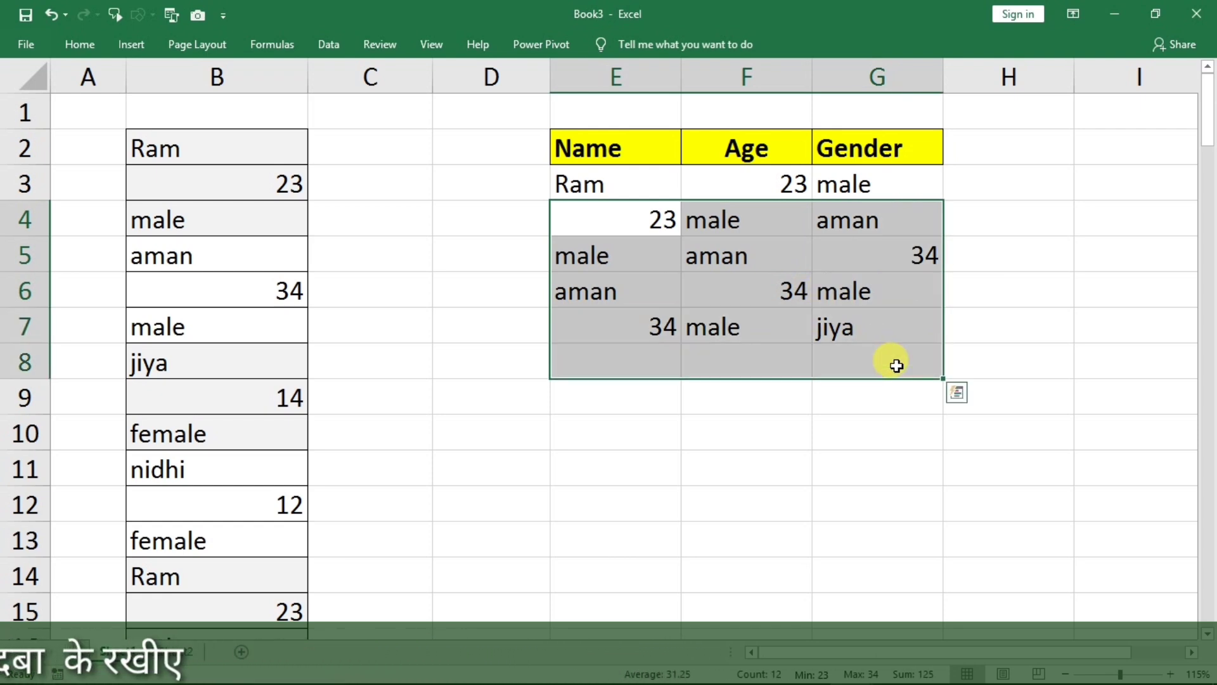
key(BackSpace)
click(735, 316)
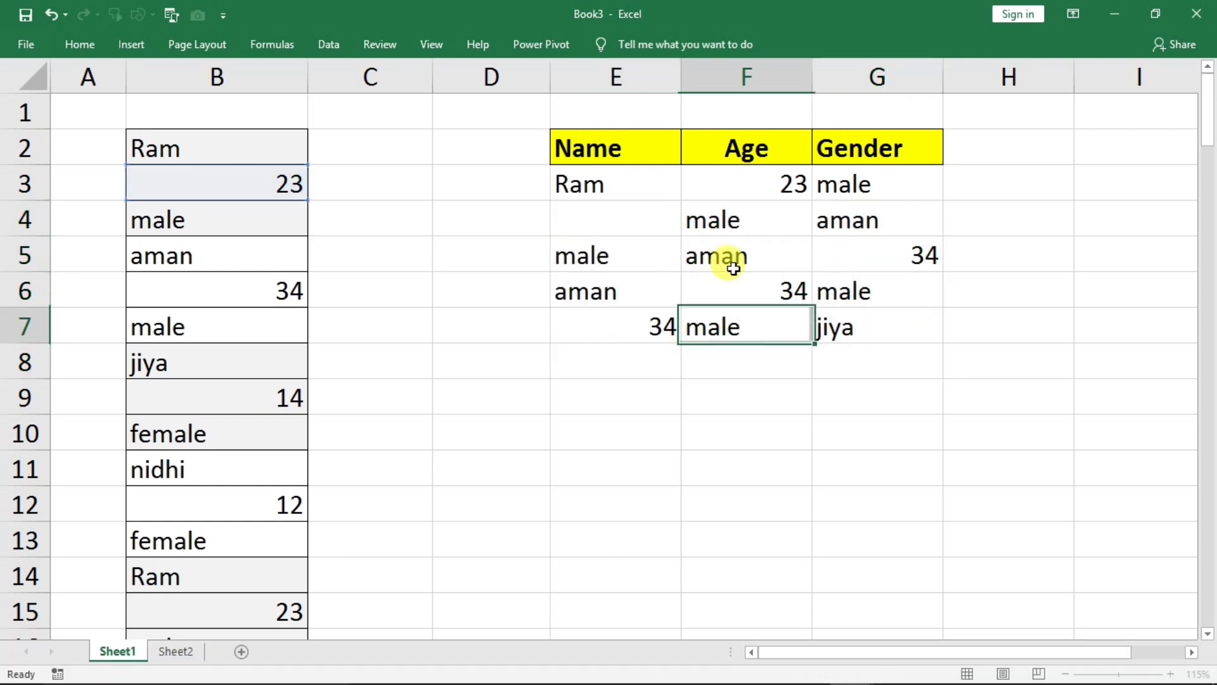
click(639, 226)
drag(639, 226, 888, 348)
key(Delete)
Step: Replace the equals sign of the formula in E3 with the prefix AA so the cell reads AAB2
click(619, 183)
double_click(619, 184)
drag(566, 184, 532, 187)
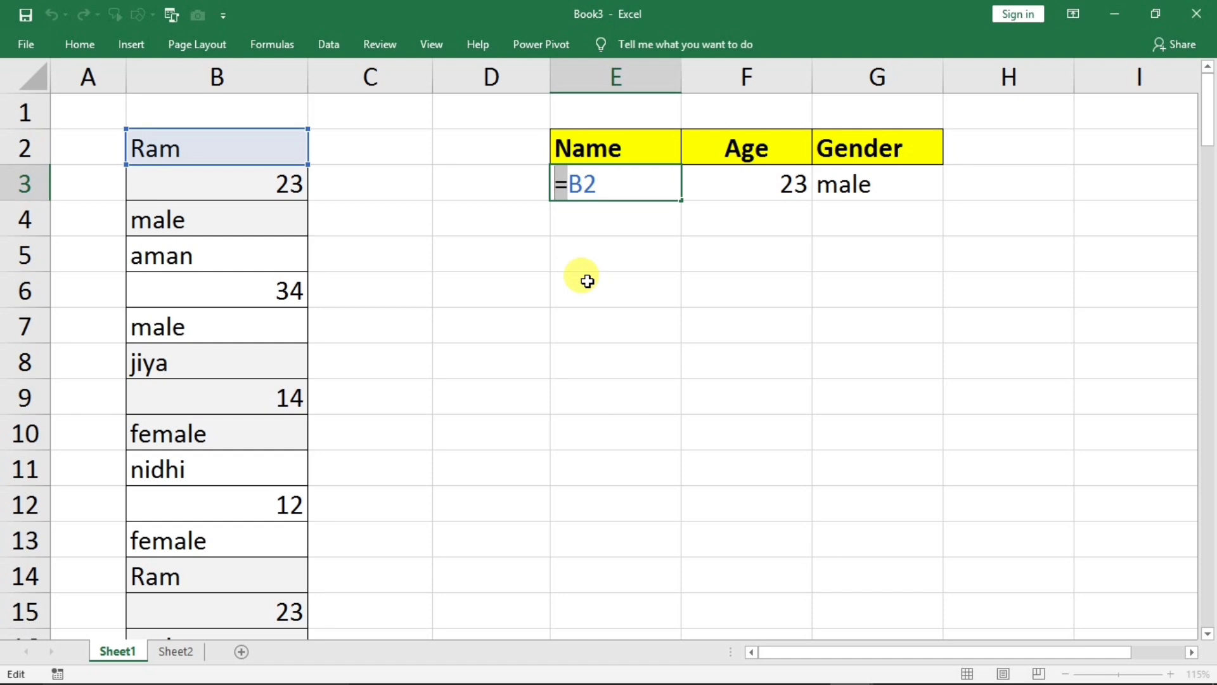
text(AA)
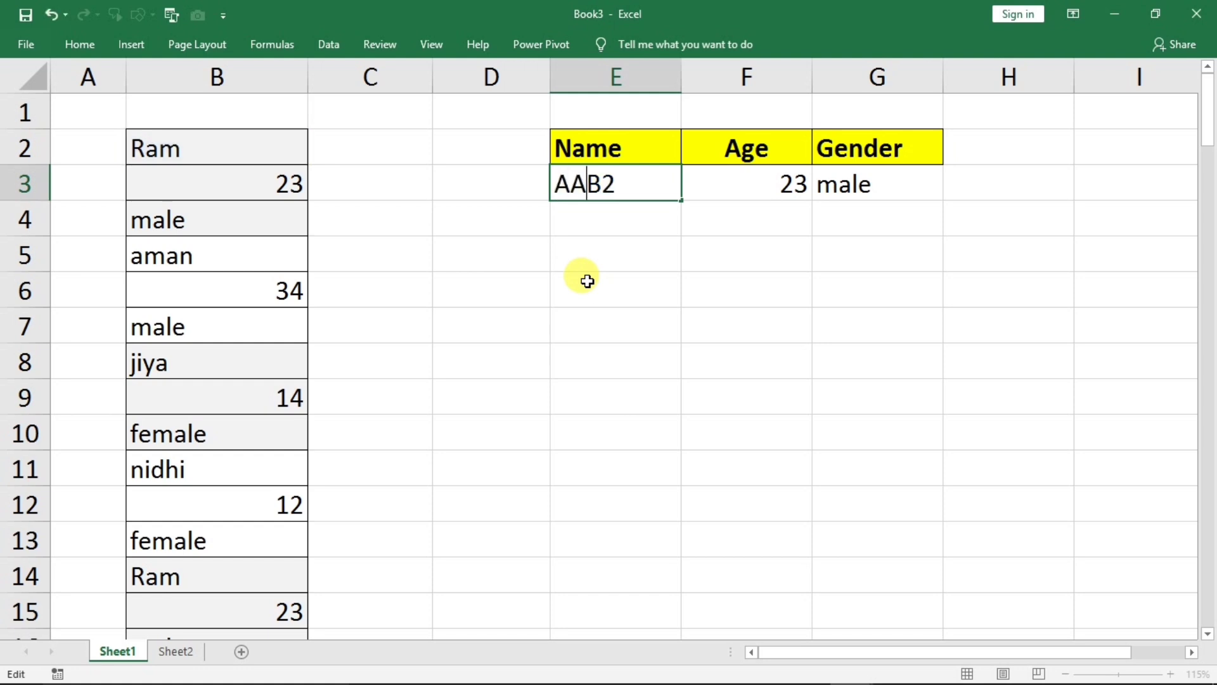
Step: Replace the equals signs in F3 and G3 with the prefix AA so they read AAB3 and AAB4
double_click(737, 184)
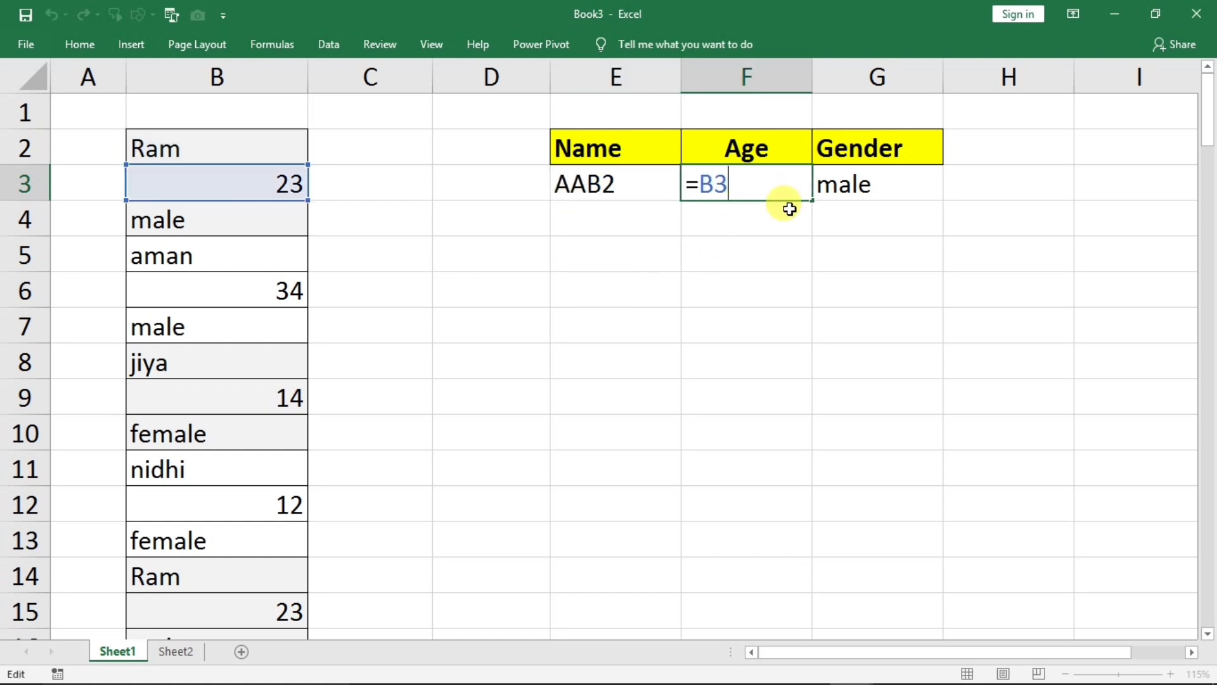
drag(698, 190, 684, 188)
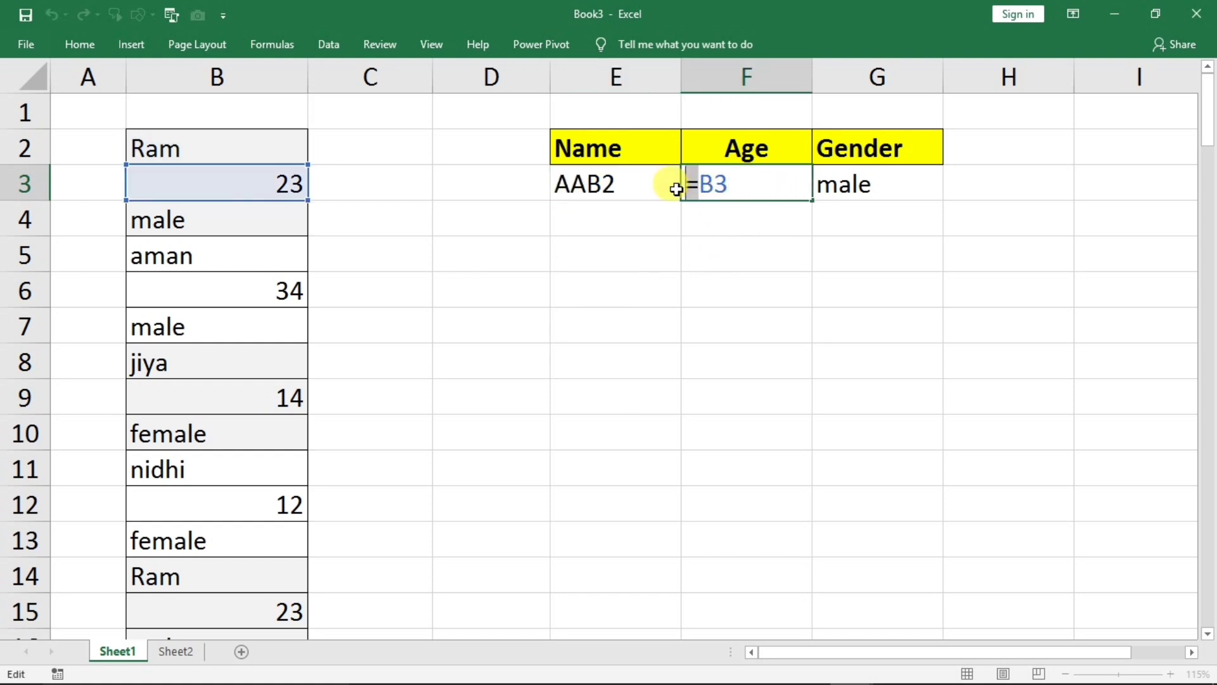
text(AA)
click(831, 184)
double_click(850, 187)
drag(831, 188, 789, 189)
text(AA)
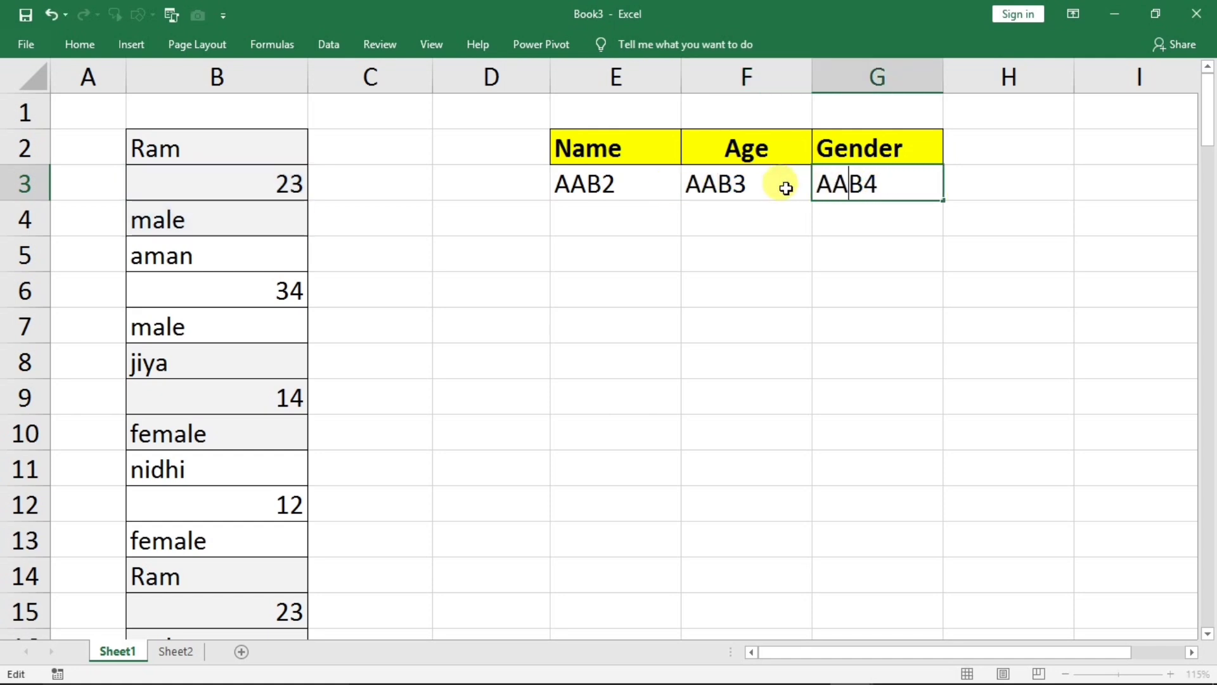
click(763, 277)
Step: Copy the text references in E3:G3 into row 4
drag(626, 198, 843, 185)
key(ctrl+c)
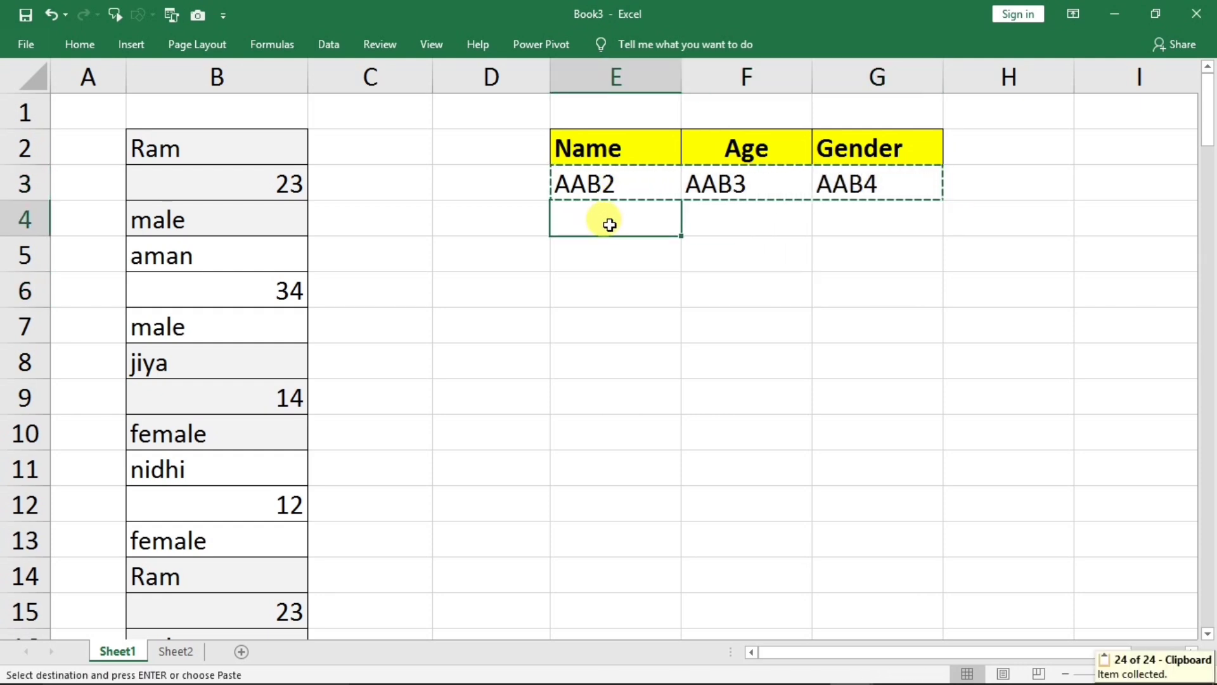
key(ctrl+v)
key(Escape)
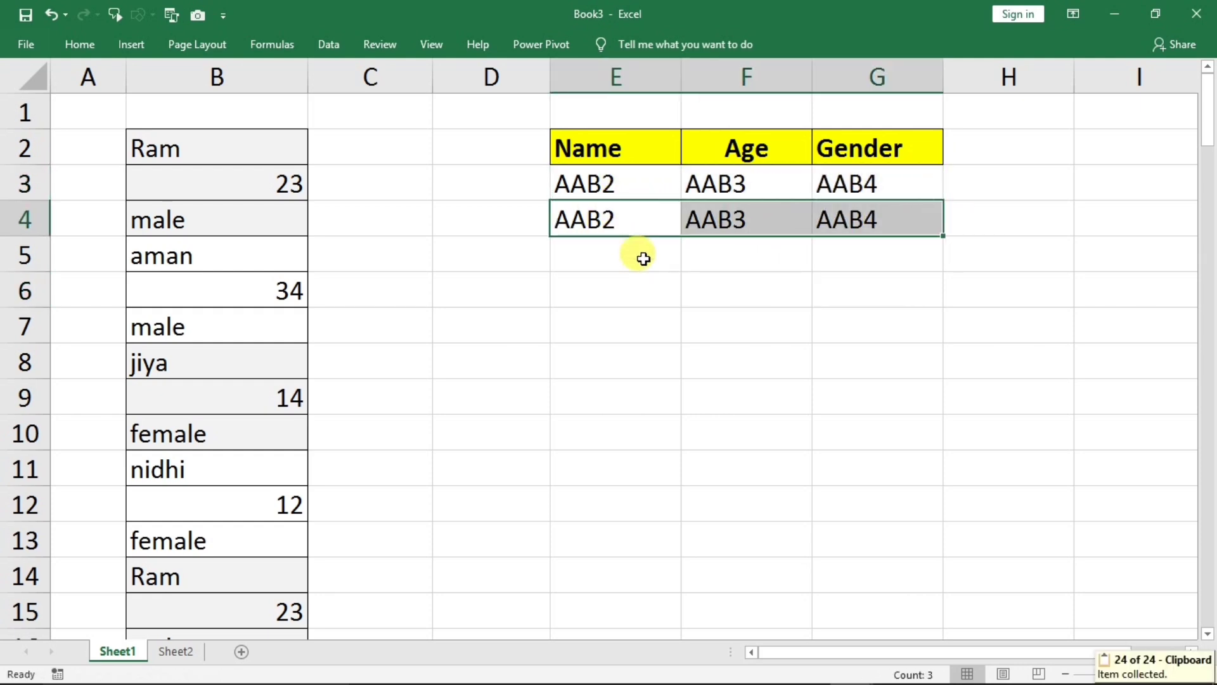
Step: Compare the row 3 references with cells B2:B4 and locate the second record's name, age and gender in column B
click(624, 186)
click(748, 184)
click(821, 185)
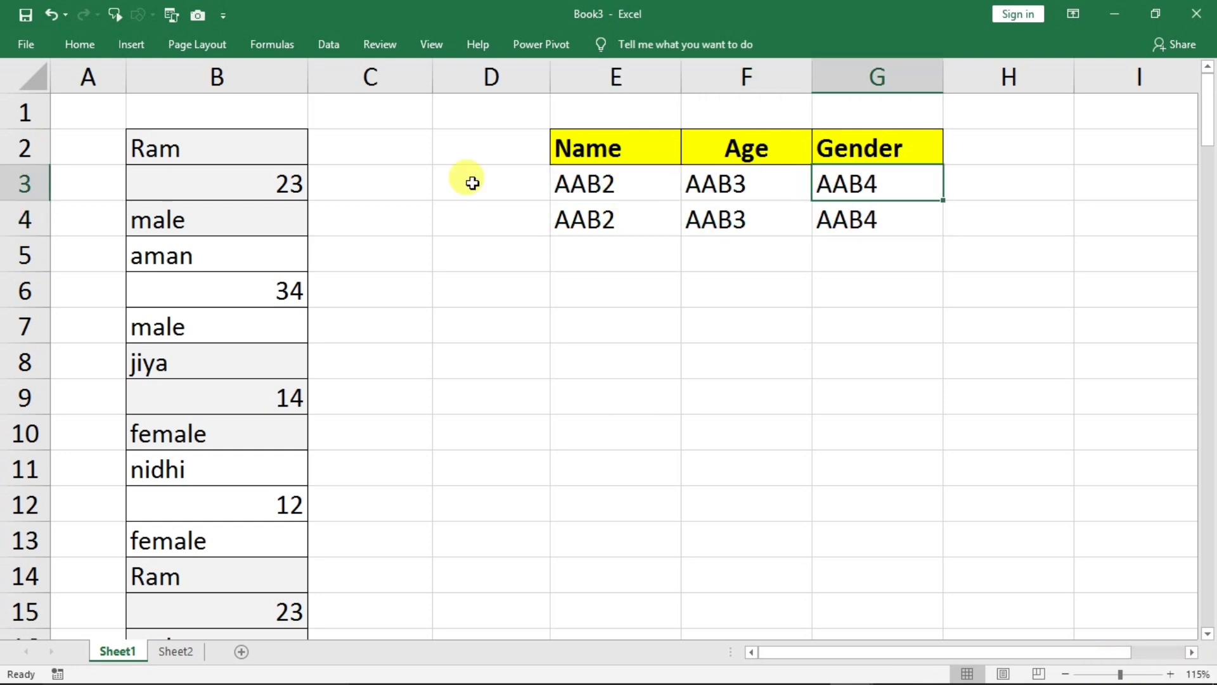
click(269, 158)
click(247, 184)
click(247, 210)
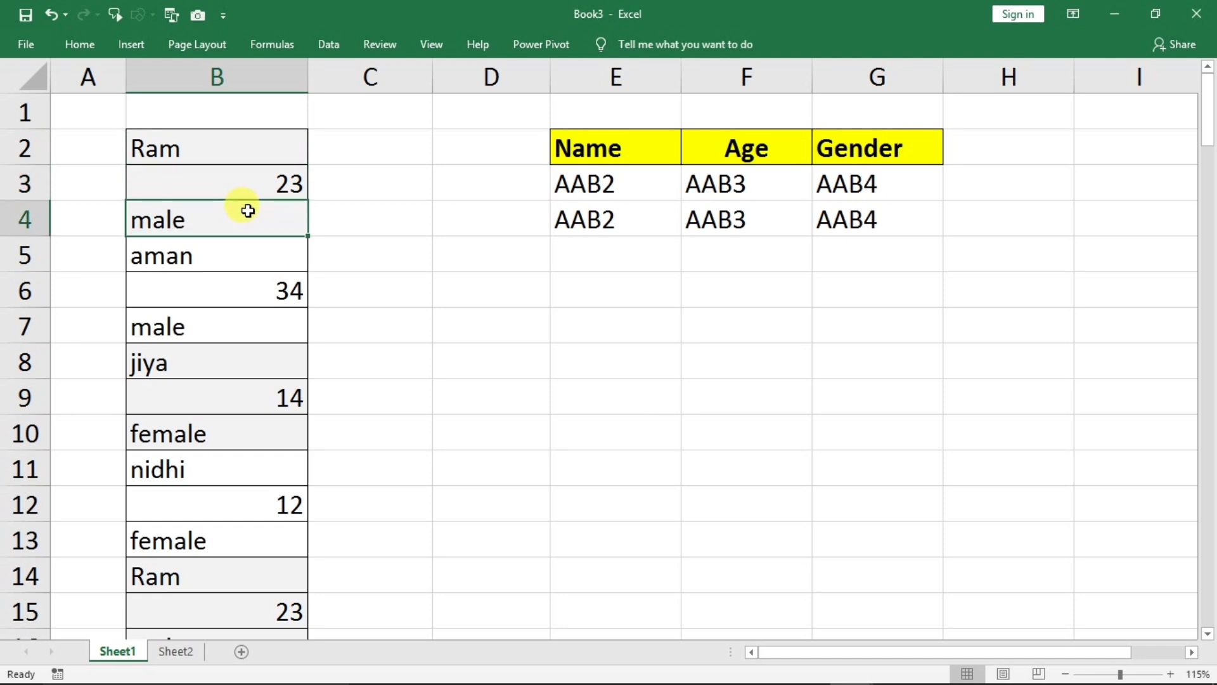
click(204, 256)
click(201, 290)
click(212, 325)
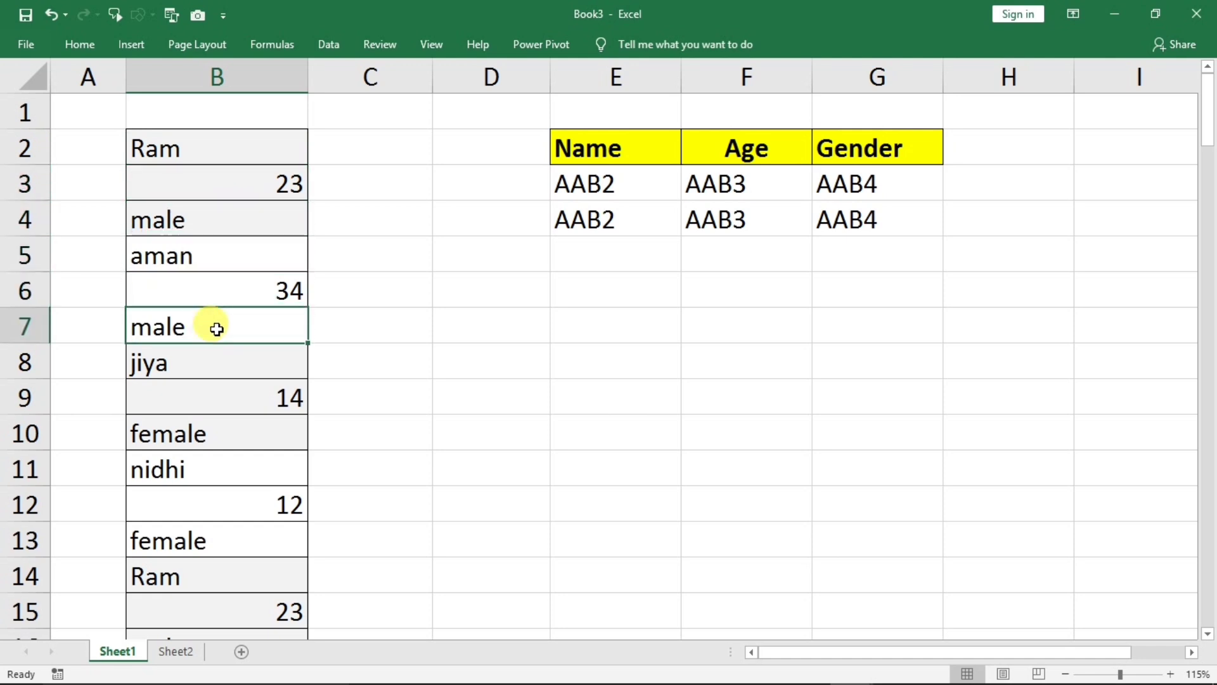
Step: Change the second row's text references in E4, F4 and G4 to AAB5, AAB6 and AAB7
click(582, 232)
double_click(620, 221)
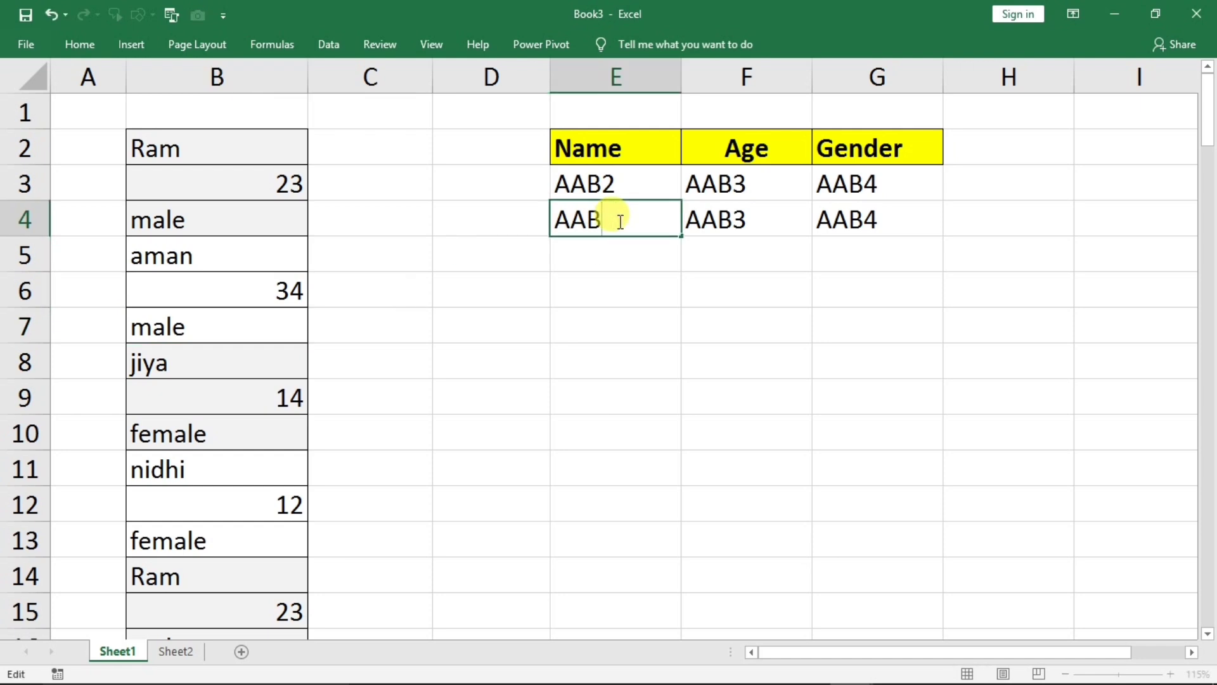
text(5)
double_click(753, 227)
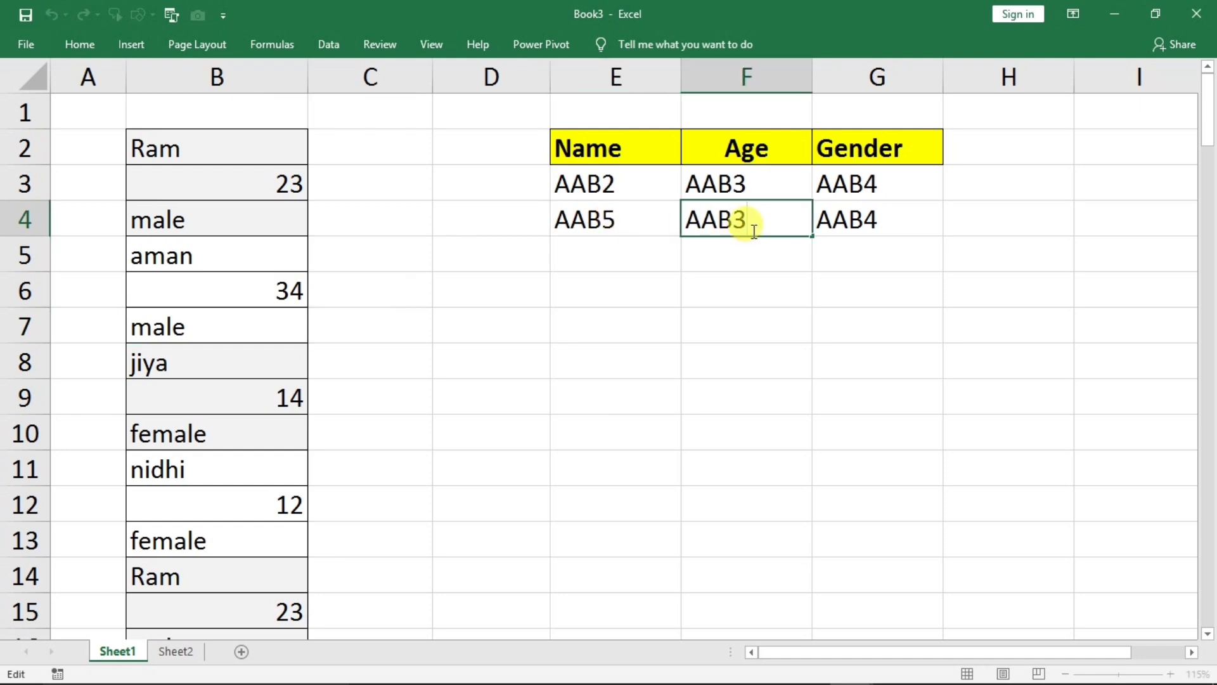
text(6)
click(892, 212)
double_click(898, 218)
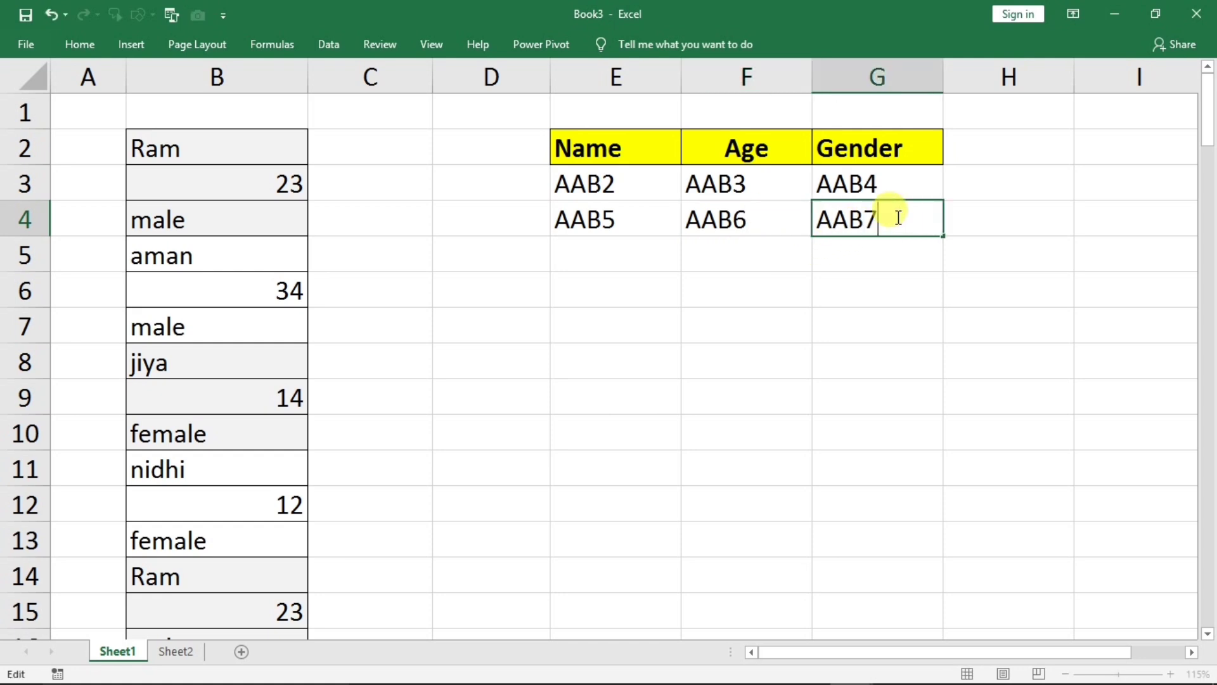
click(819, 299)
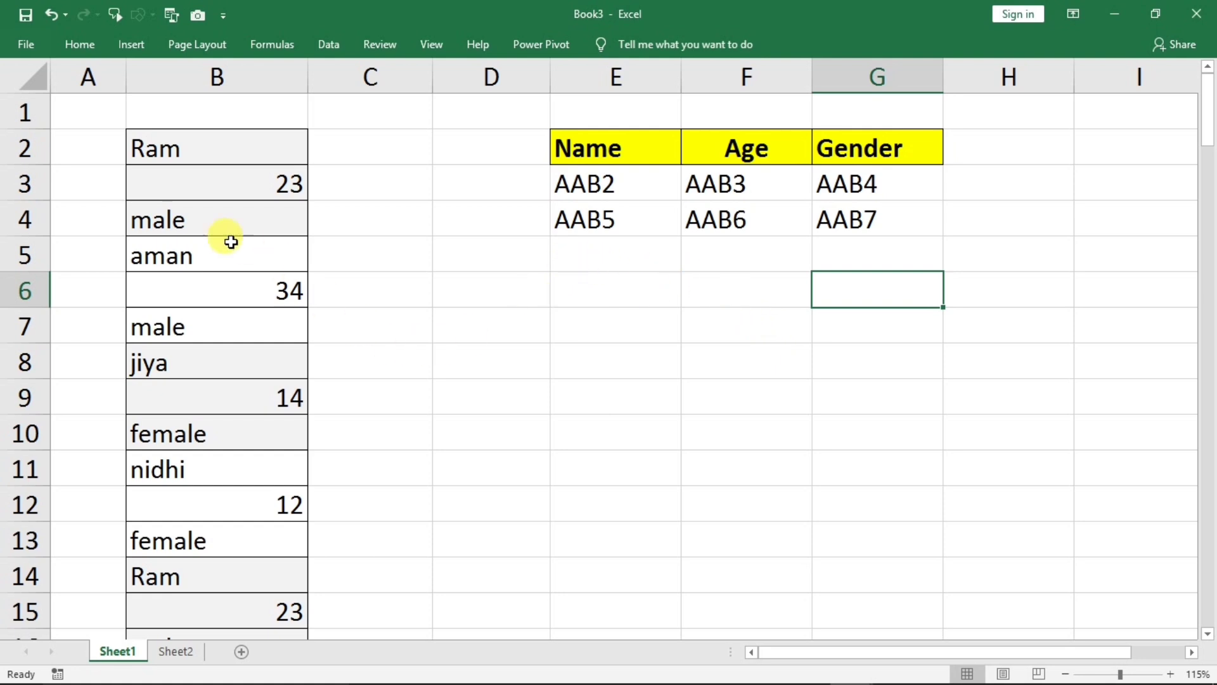
Step: Extend the AAB reference pattern from E3:G4 down to row 9
scroll(169, 505, down, 5)
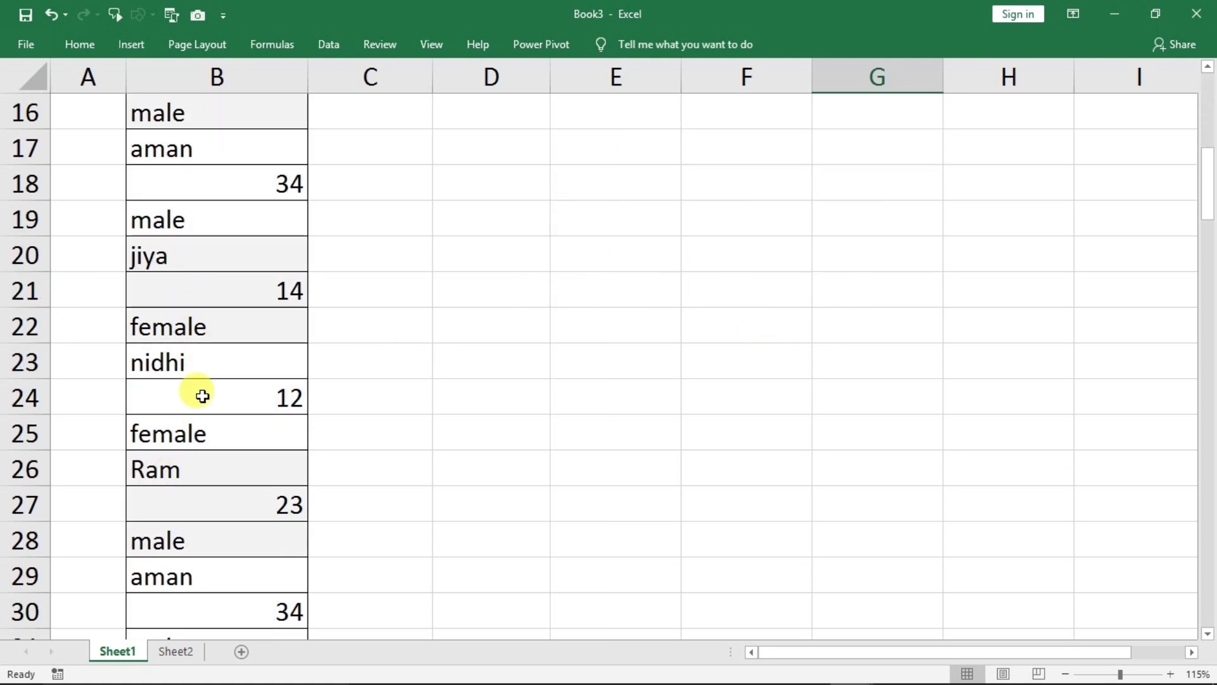
scroll(202, 460, down, 3)
scroll(236, 451, up, 8)
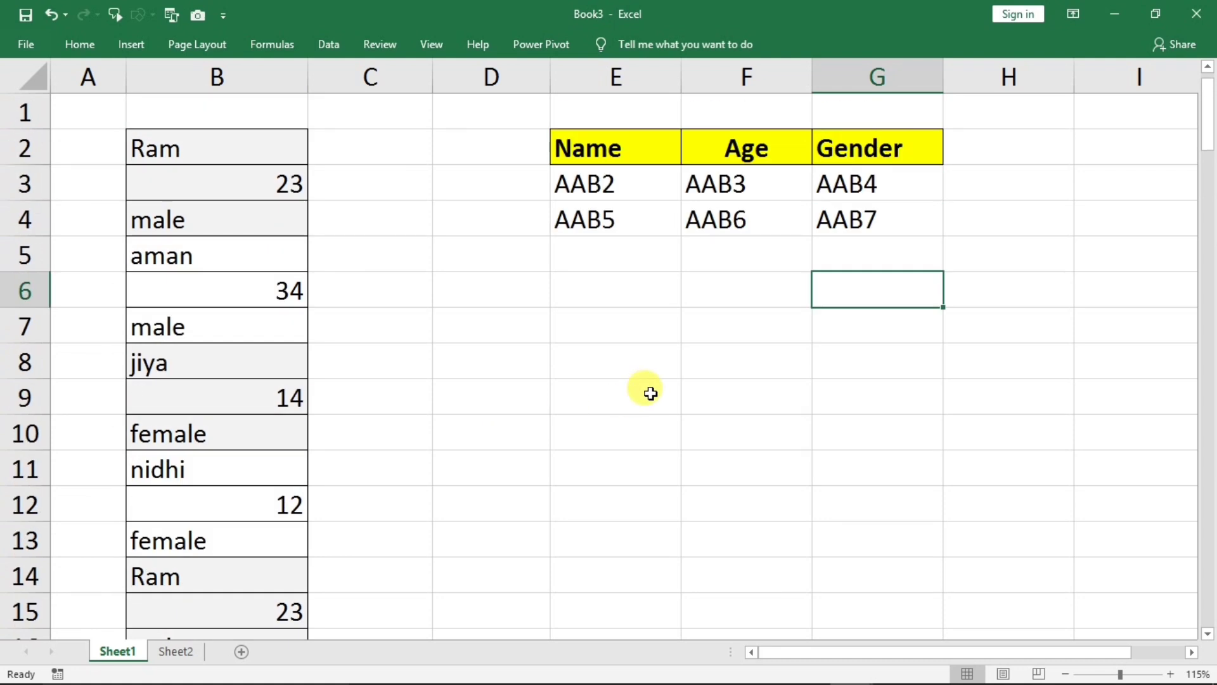
drag(603, 190, 878, 216)
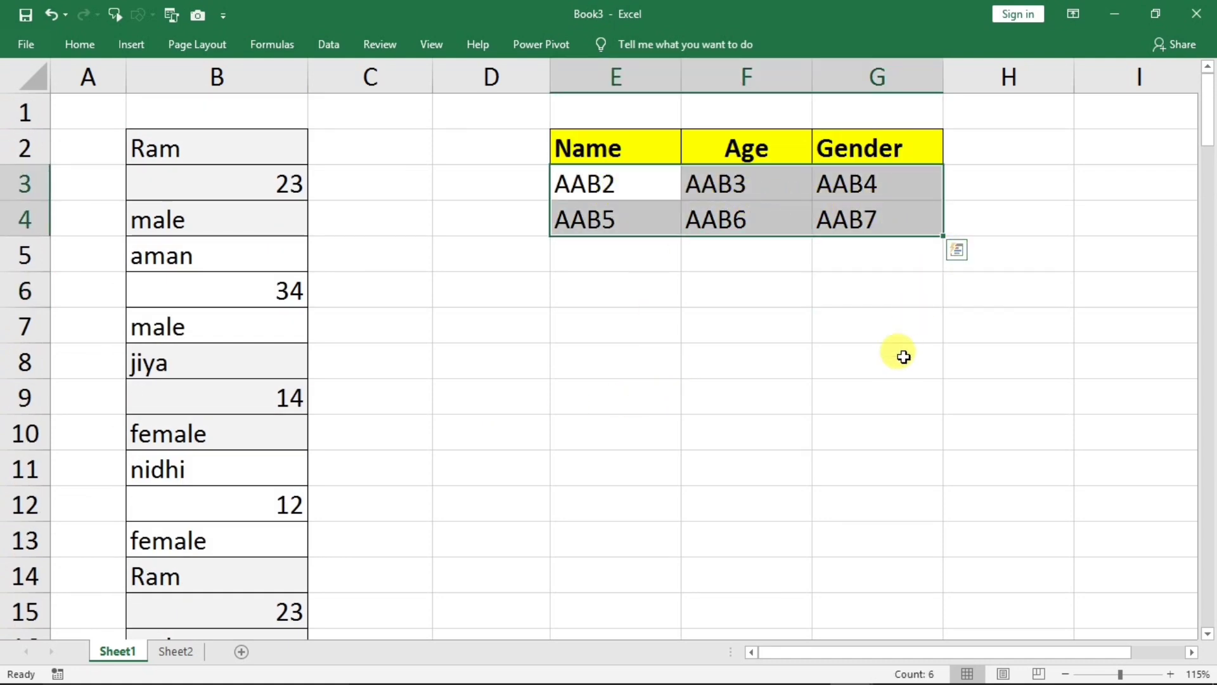
drag(943, 236, 870, 404)
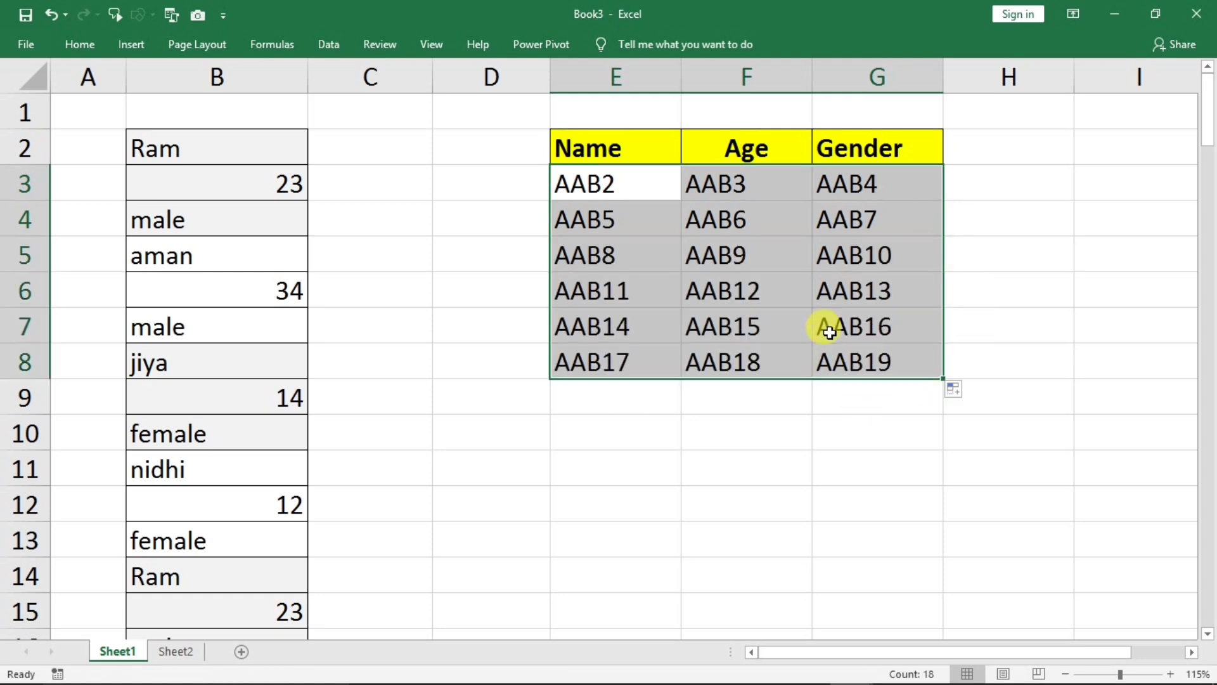
drag(943, 379, 925, 417)
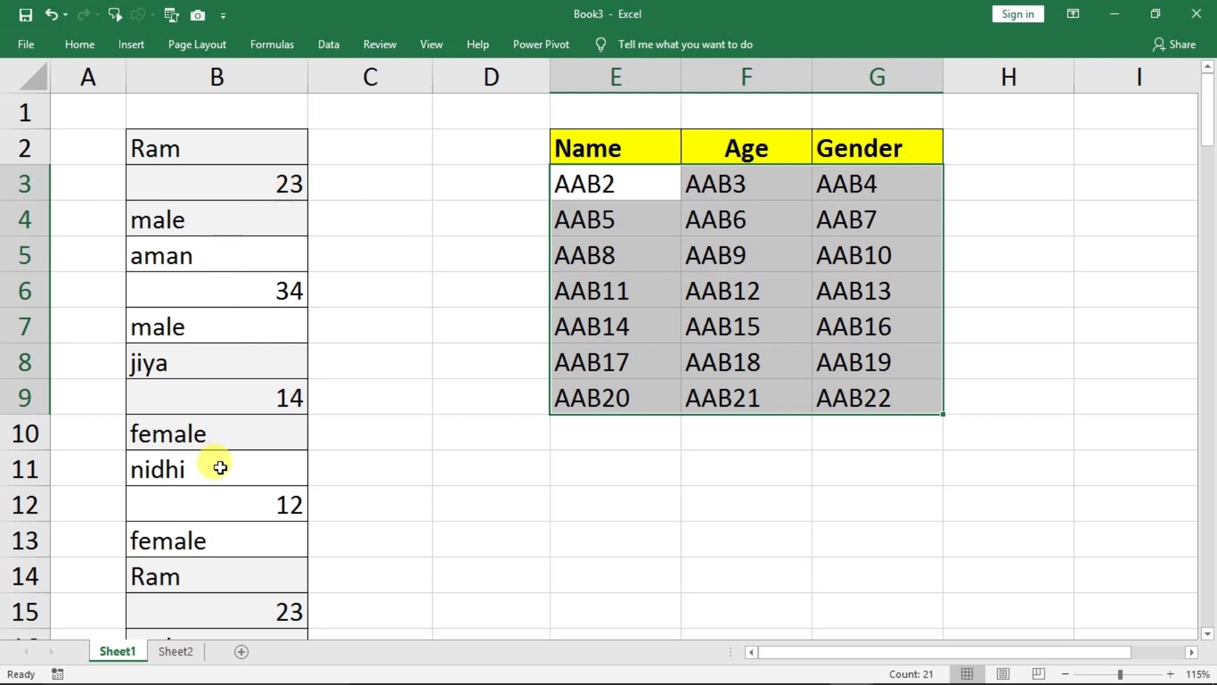
Step: Check how far the list in column B extends and how many cells make up one record
click(198, 222)
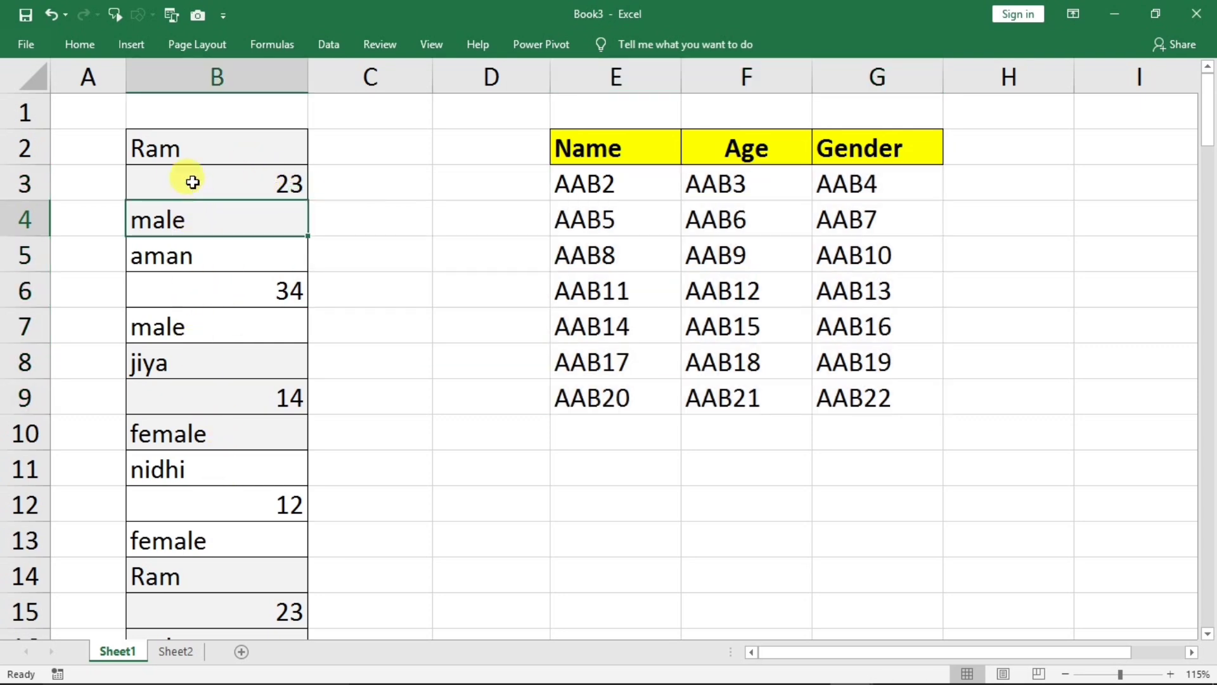
click(200, 146)
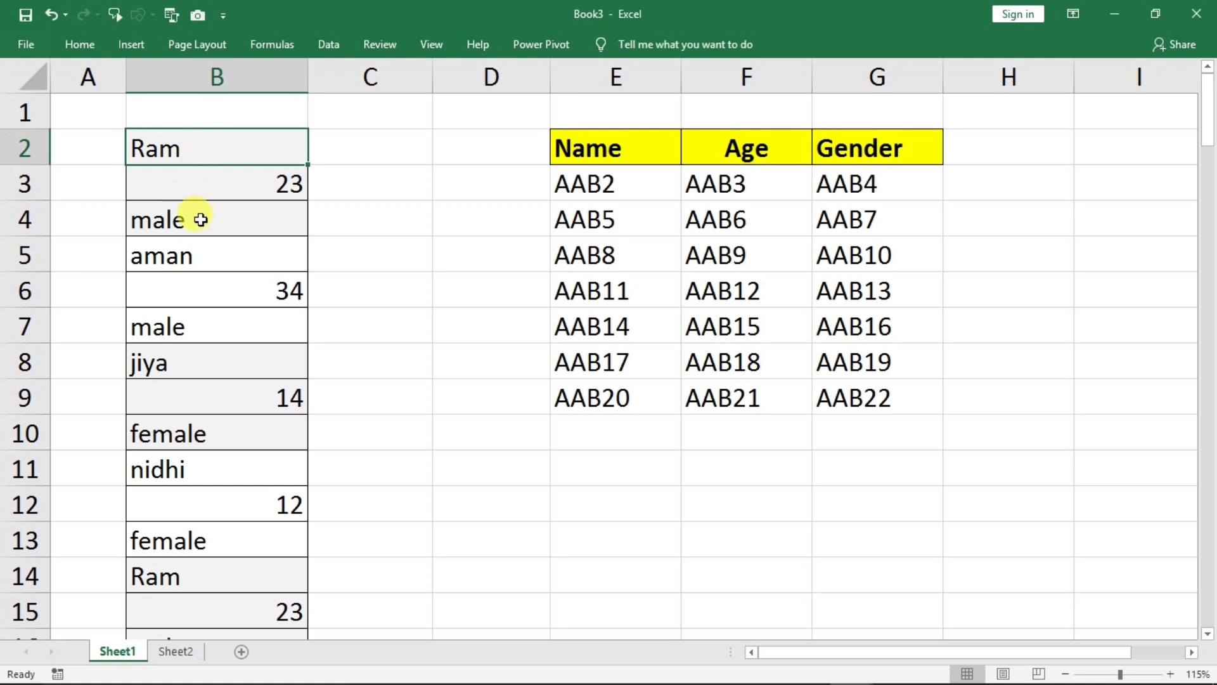
key(ctrl+Down)
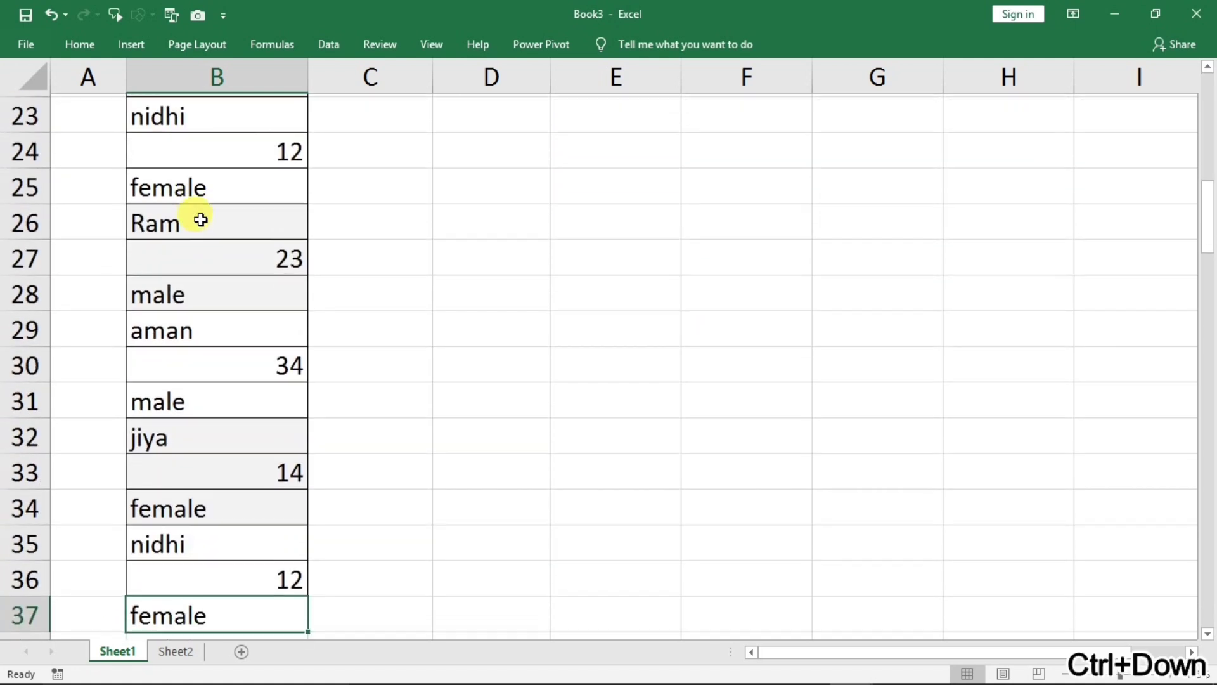
scroll(209, 364, down, 2)
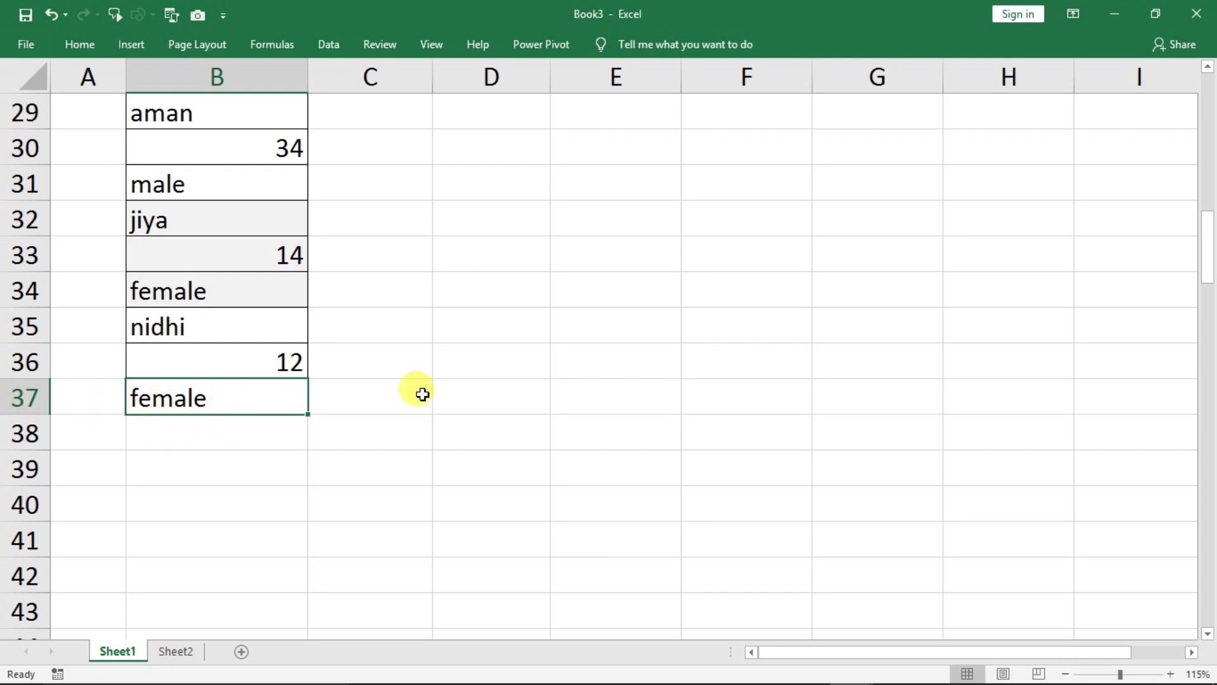
key(ctrl+Up)
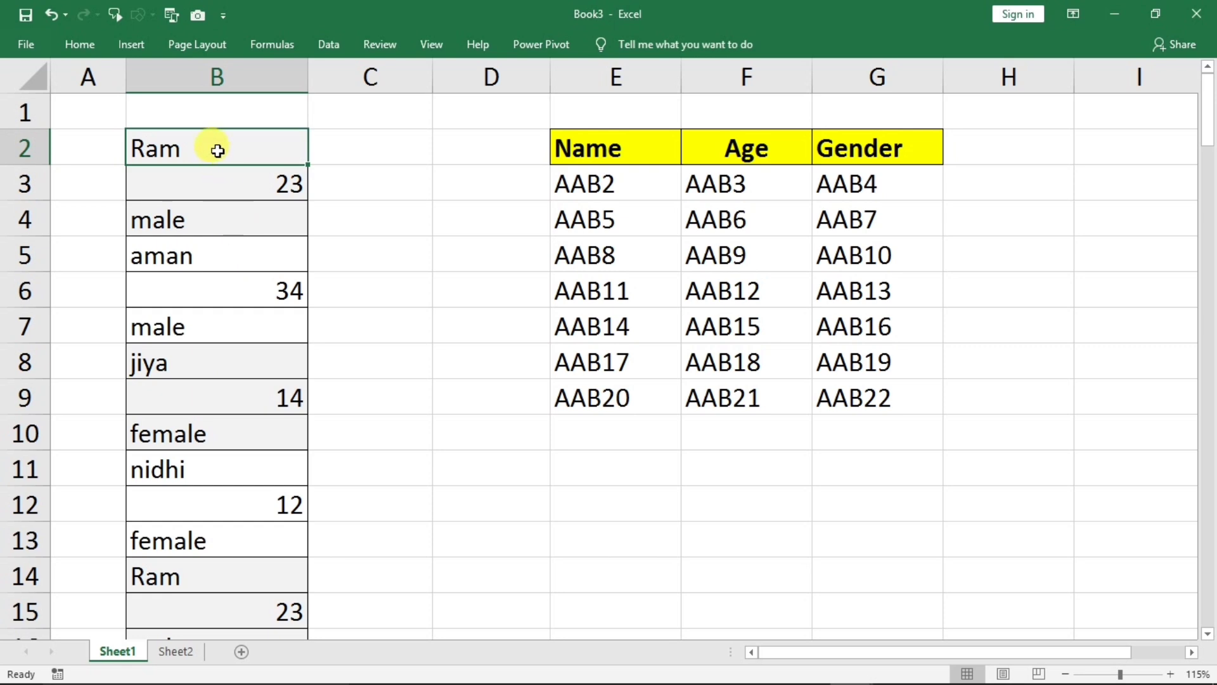
drag(216, 151, 193, 204)
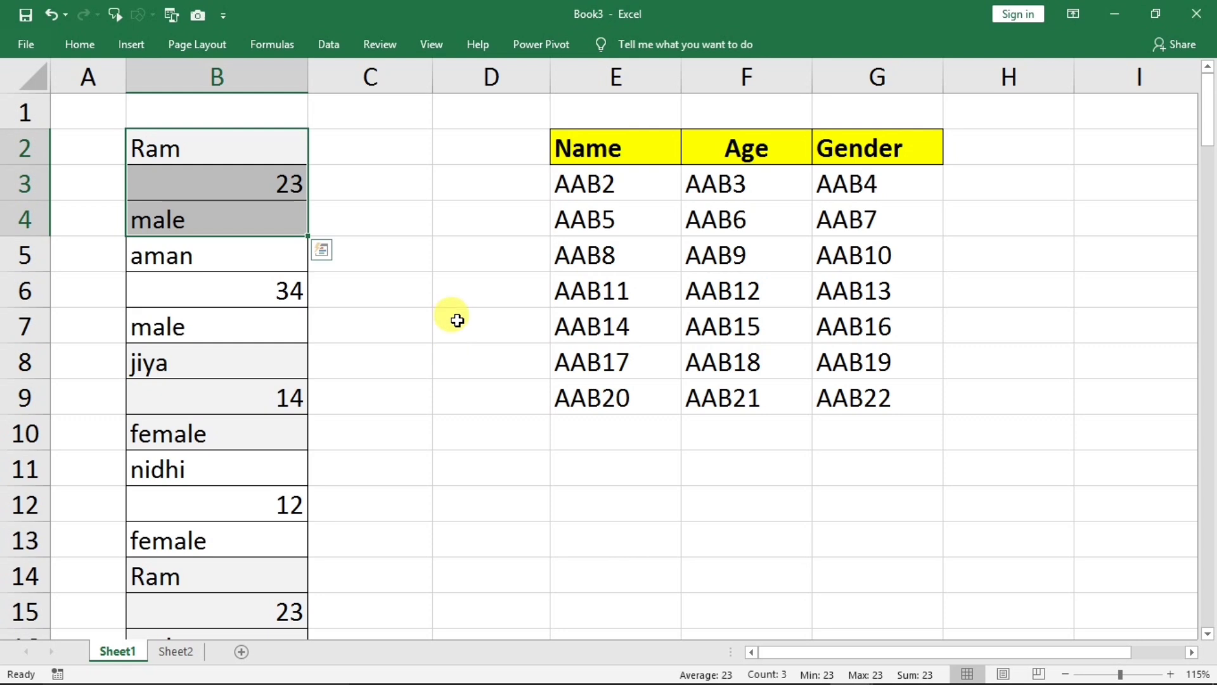
Step: Add a serial number column with the heading "s no" in D2 and the starting value 1 in D3
click(452, 147)
text(s no)
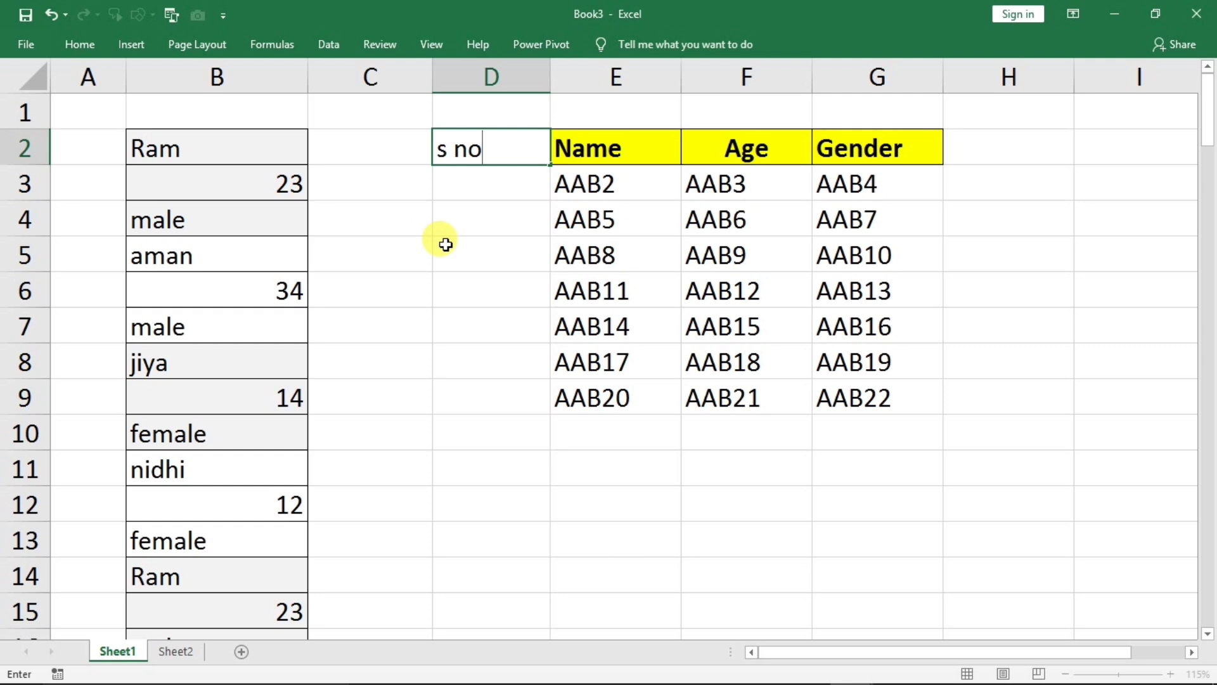
key(Return)
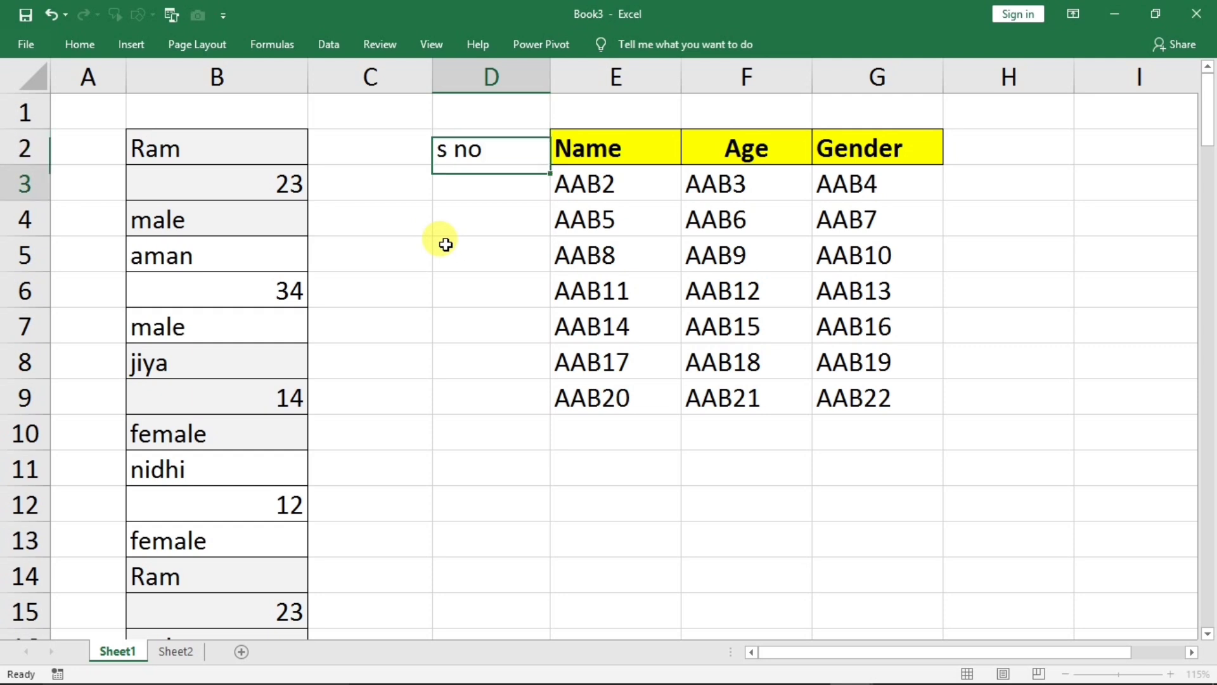
text(1)
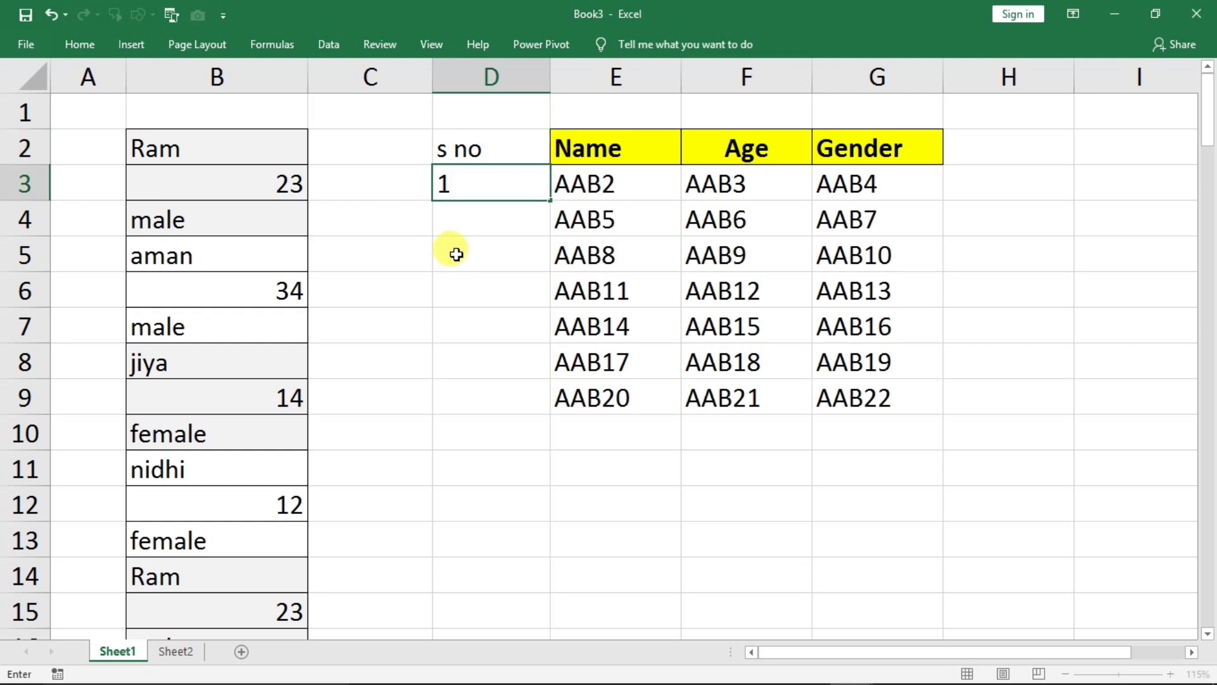
click(464, 241)
Step: Fill a linear series down column D from D3 with step value 1 and stop value 12
click(476, 192)
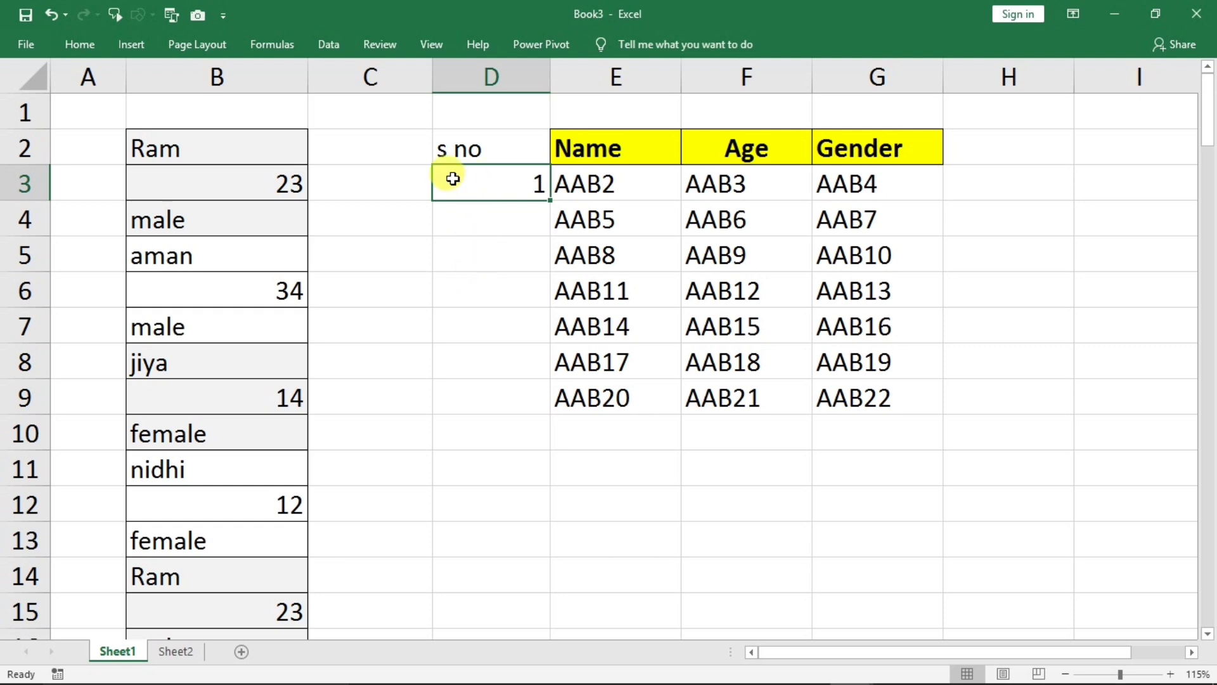
click(82, 46)
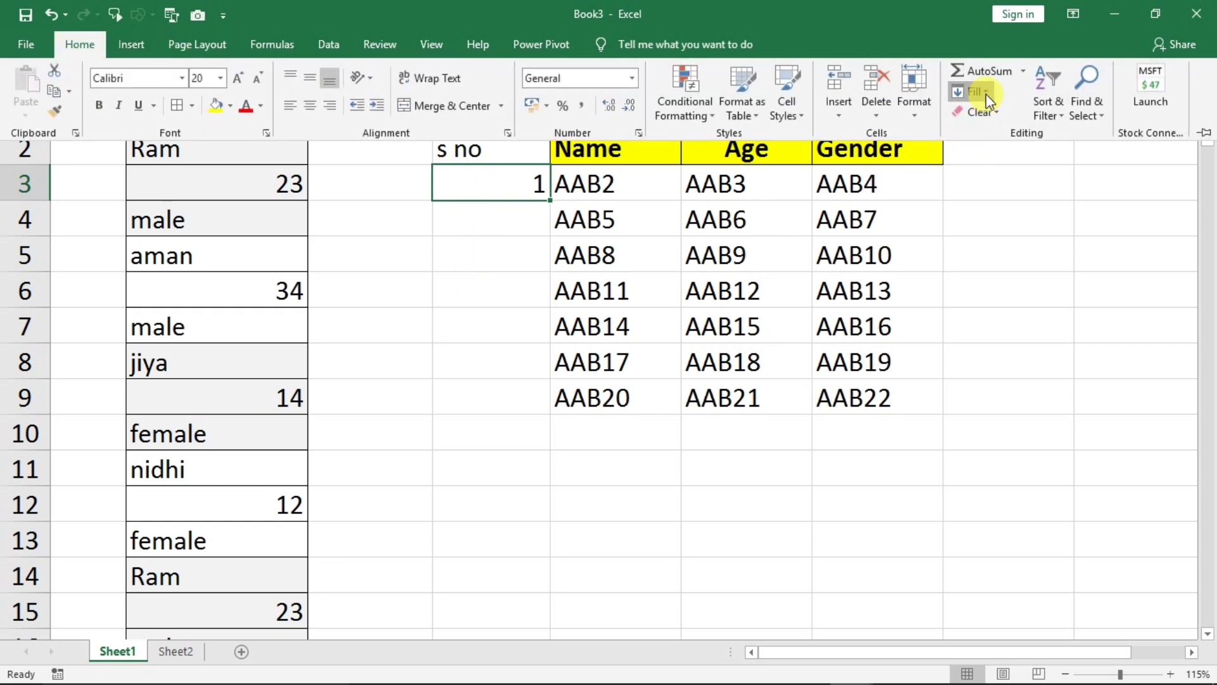
click(987, 94)
click(994, 233)
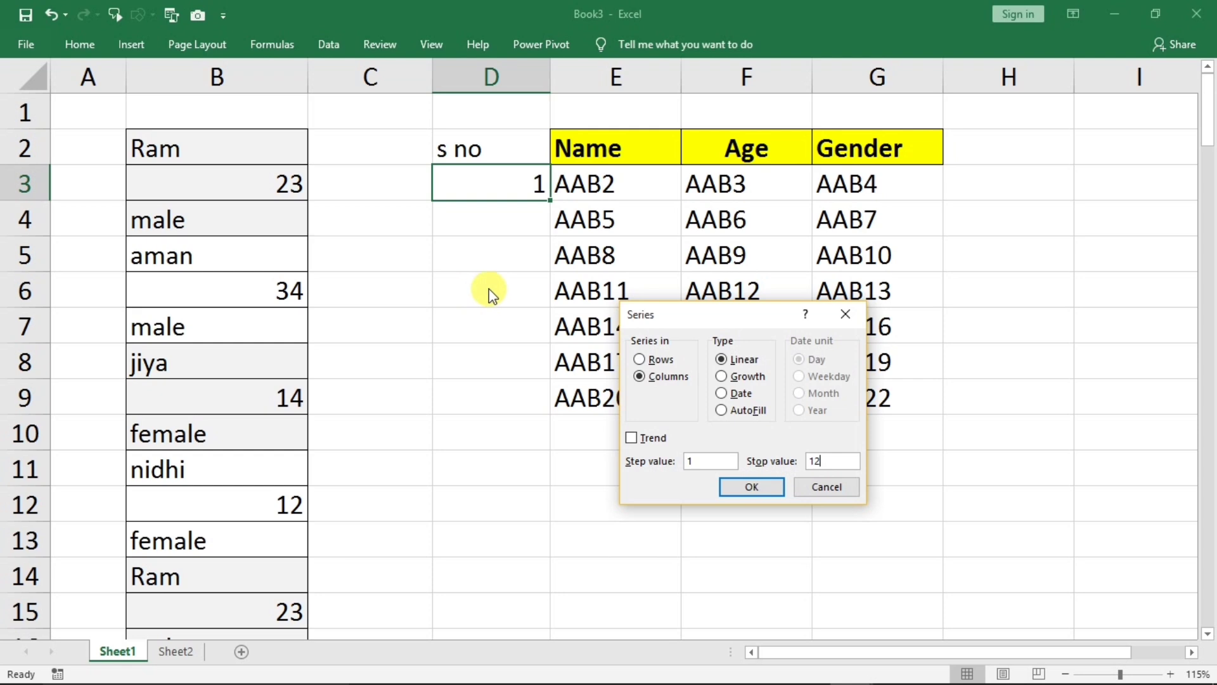
click(726, 487)
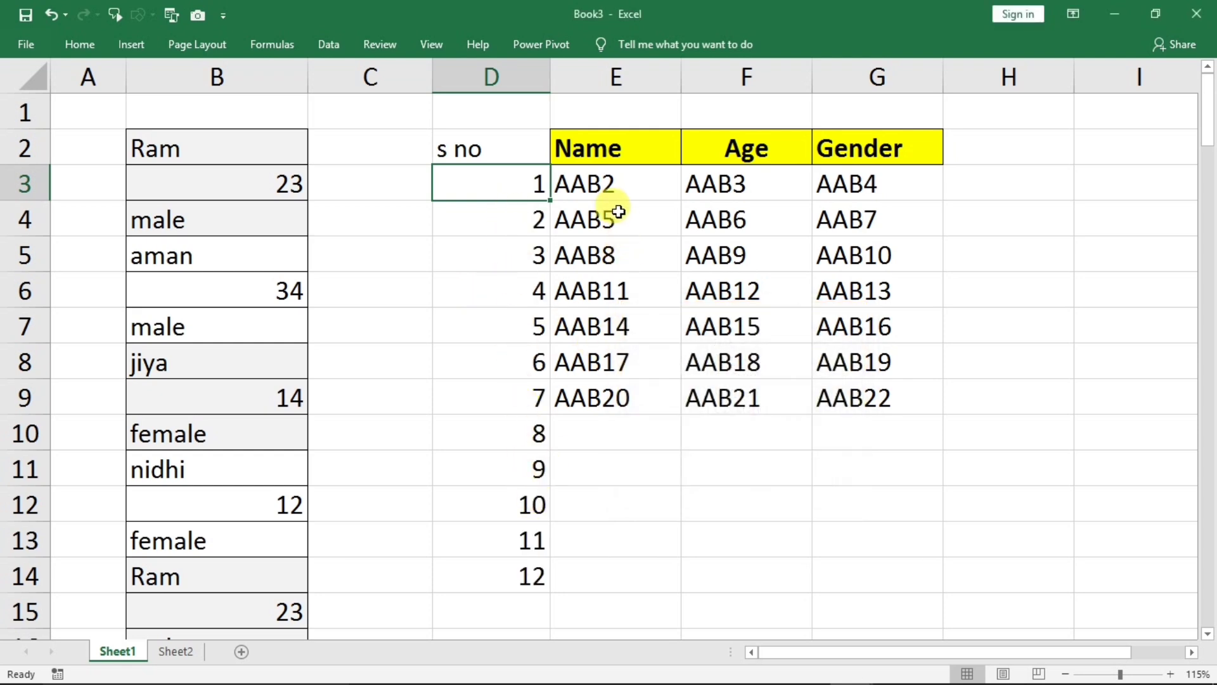
Step: Extend the text references in columns E to G down to row 14 and check them against the serial numbers
drag(584, 291, 846, 380)
drag(646, 322, 859, 396)
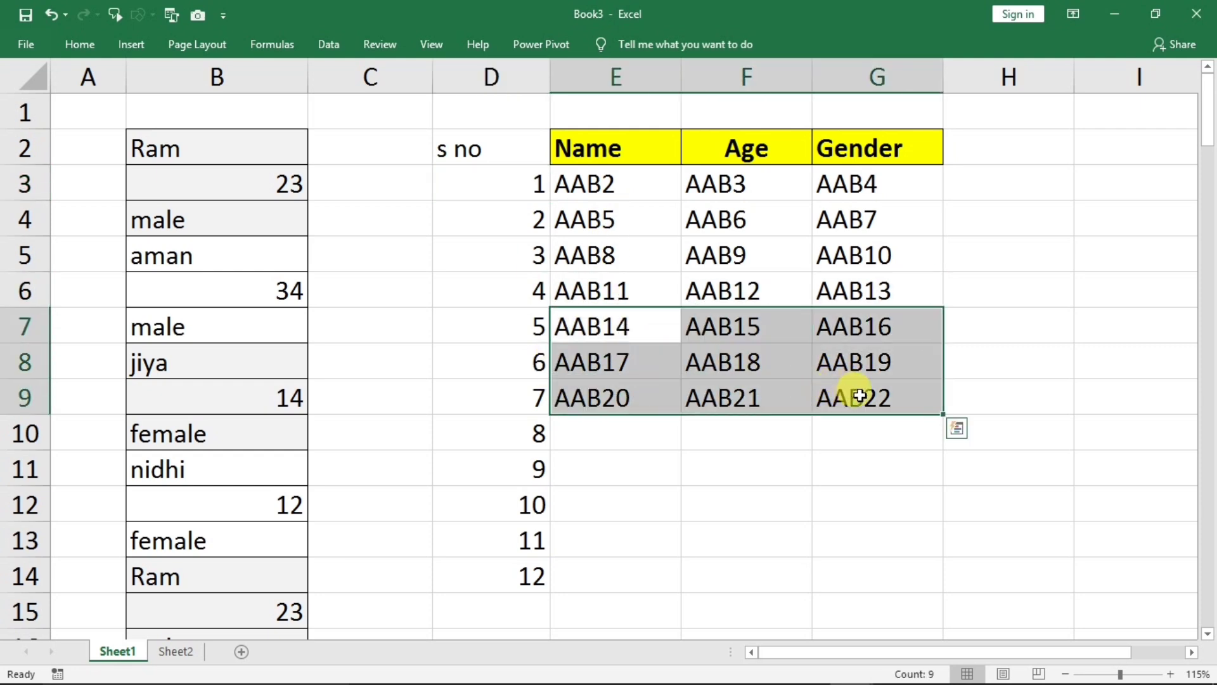
double_click(941, 417)
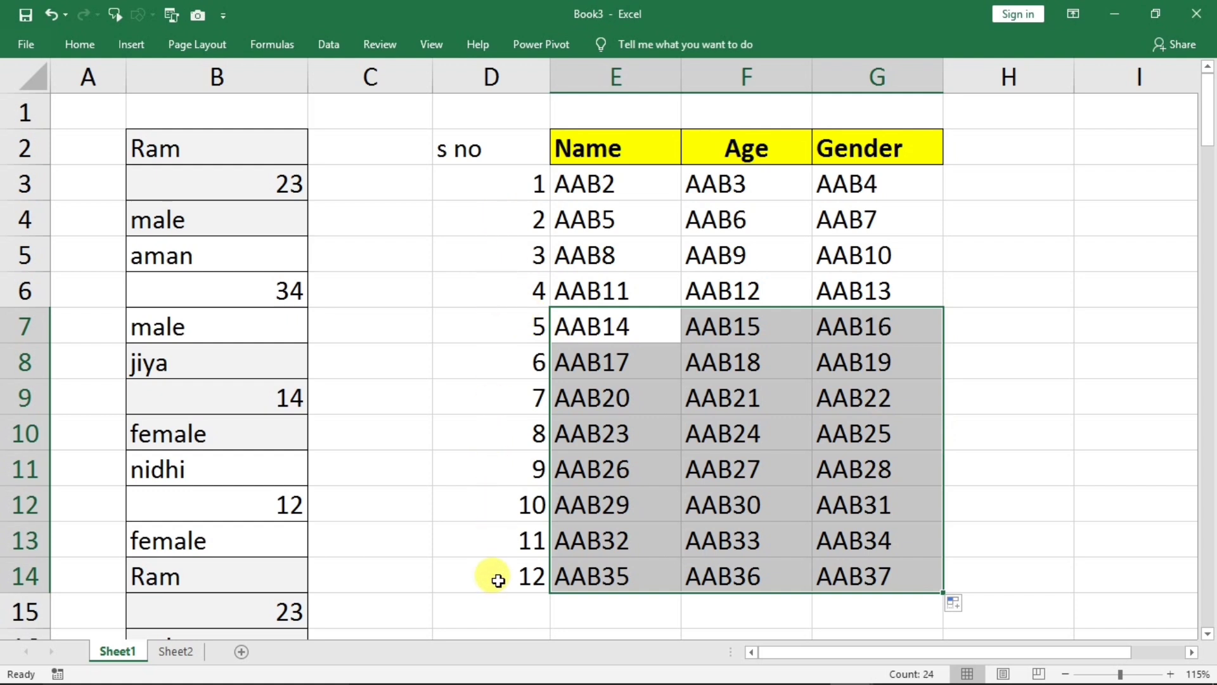
click(482, 191)
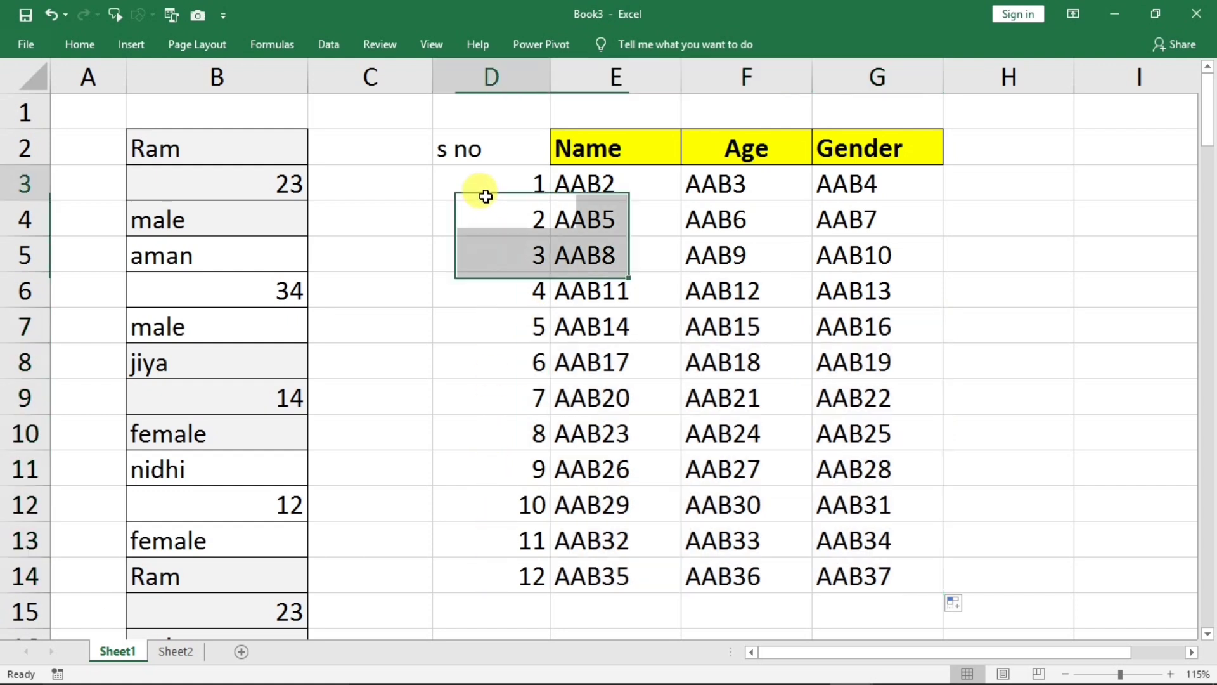
click(483, 578)
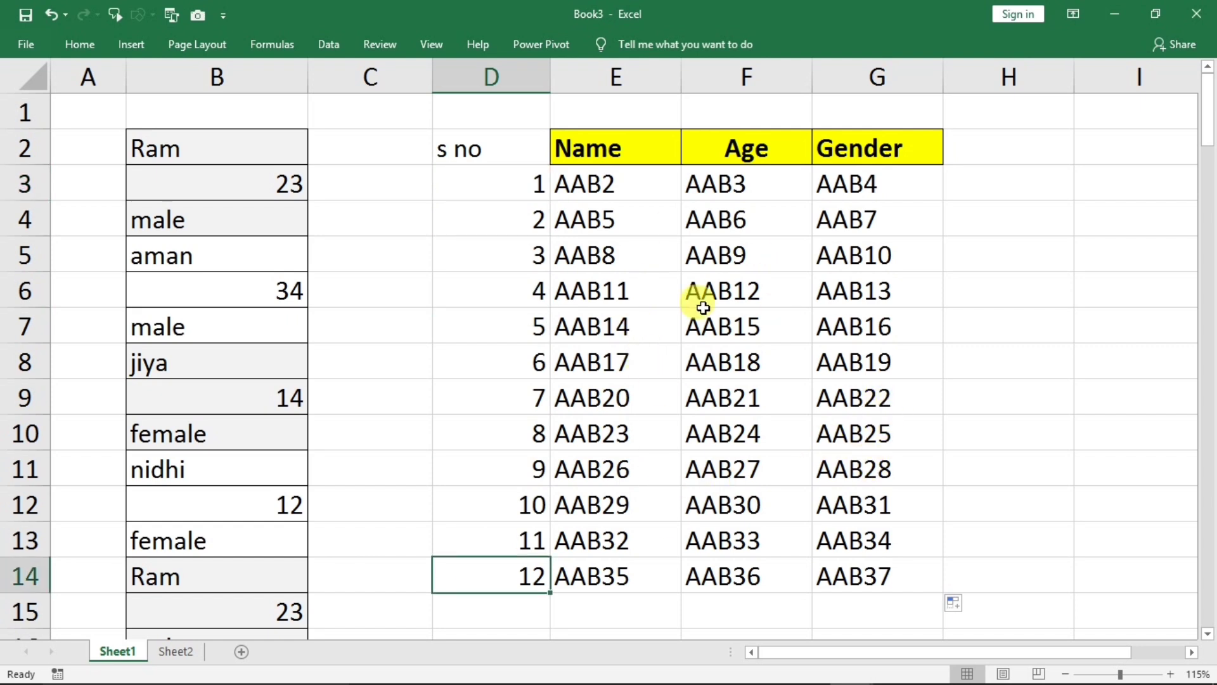
drag(630, 251, 638, 289)
drag(716, 356, 840, 579)
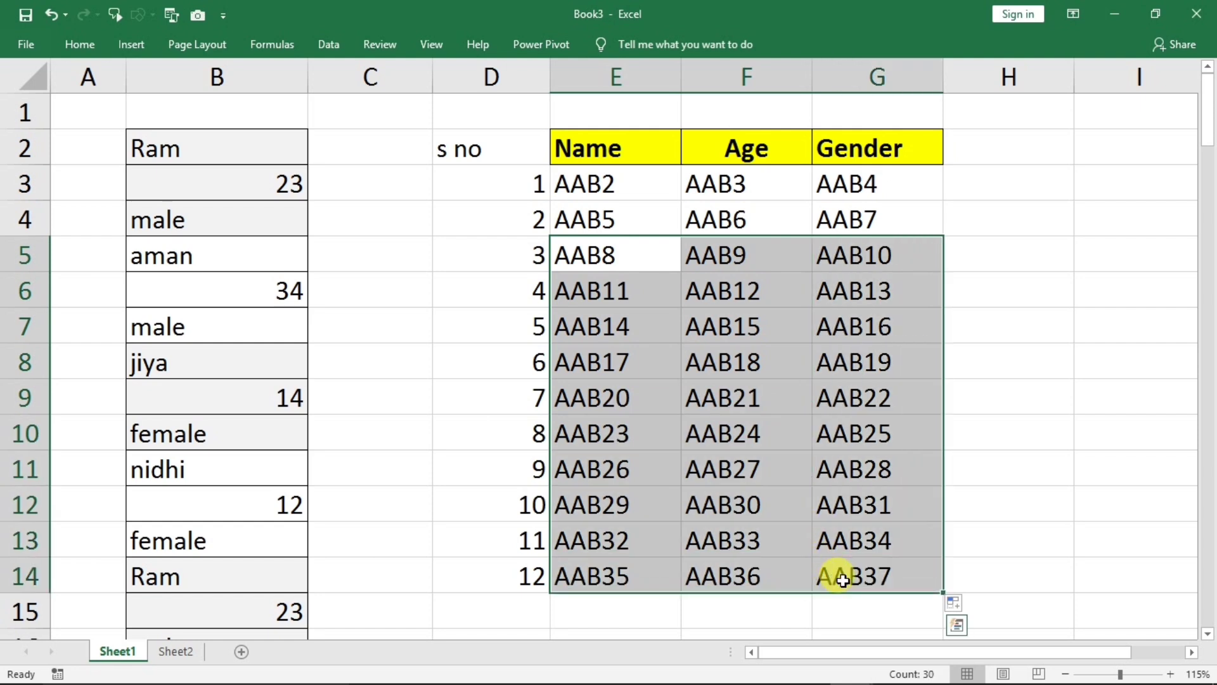
Step: Clear the text references in E5:G14 and the last three serial numbers in D12:D14
key(Delete)
drag(660, 190, 877, 235)
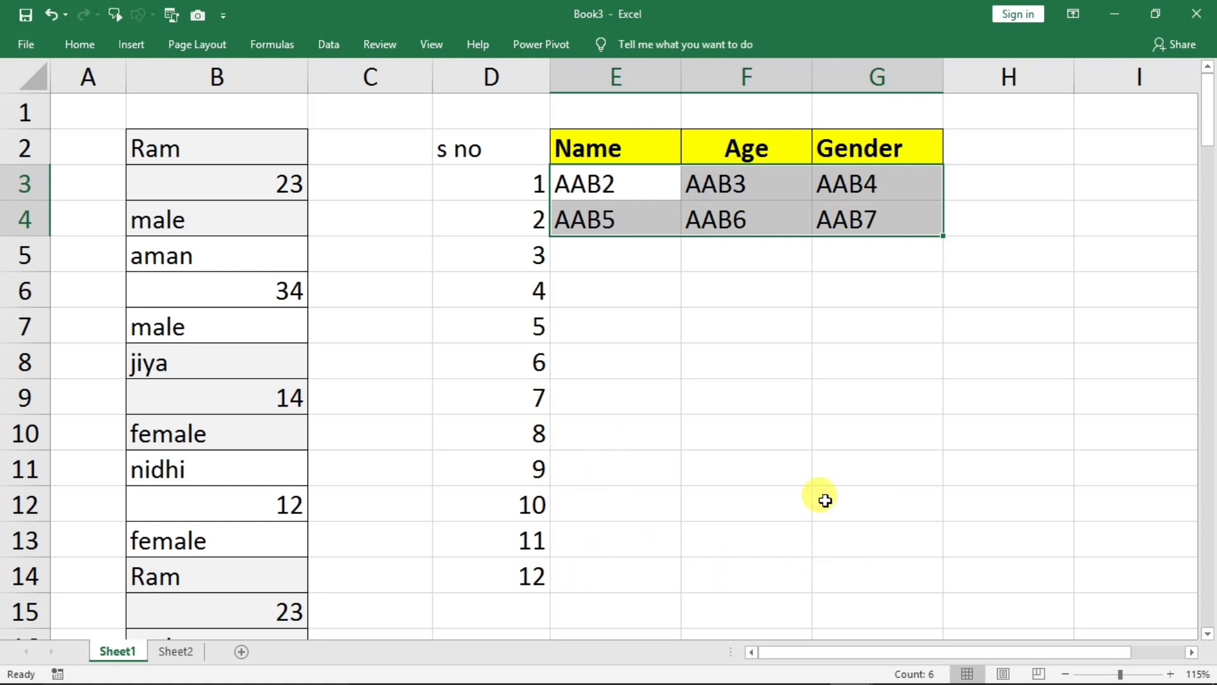
drag(492, 501, 511, 576)
key(Delete)
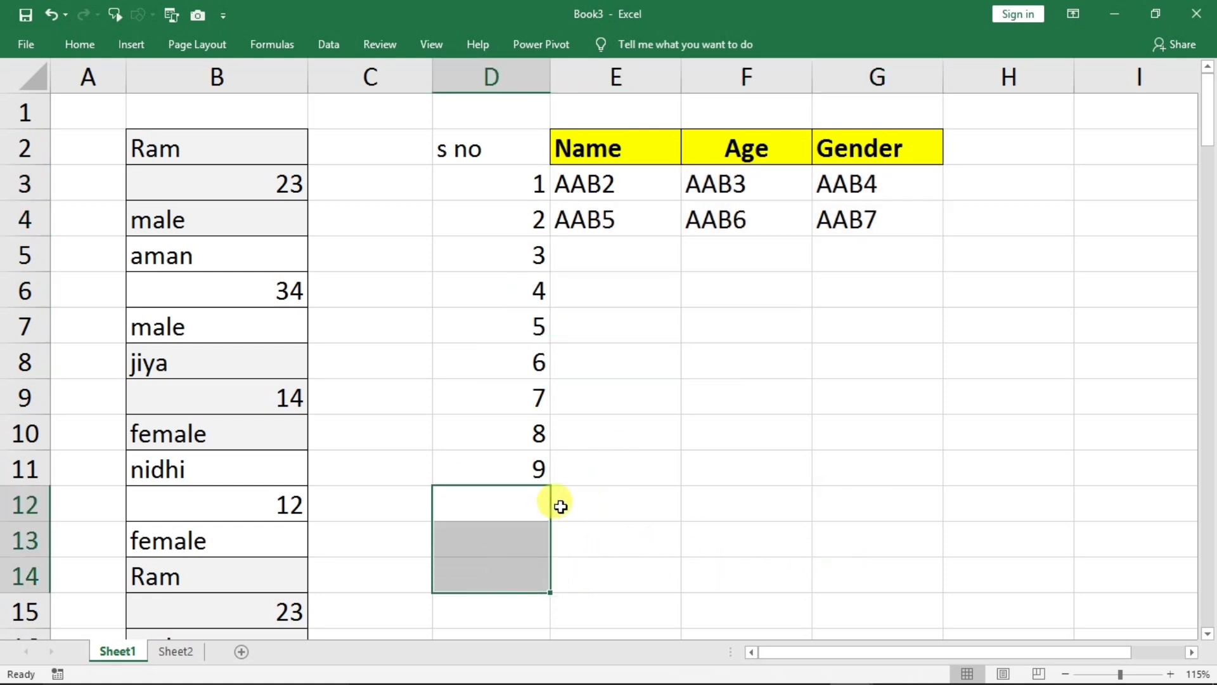
drag(691, 185, 747, 209)
drag(609, 183, 901, 222)
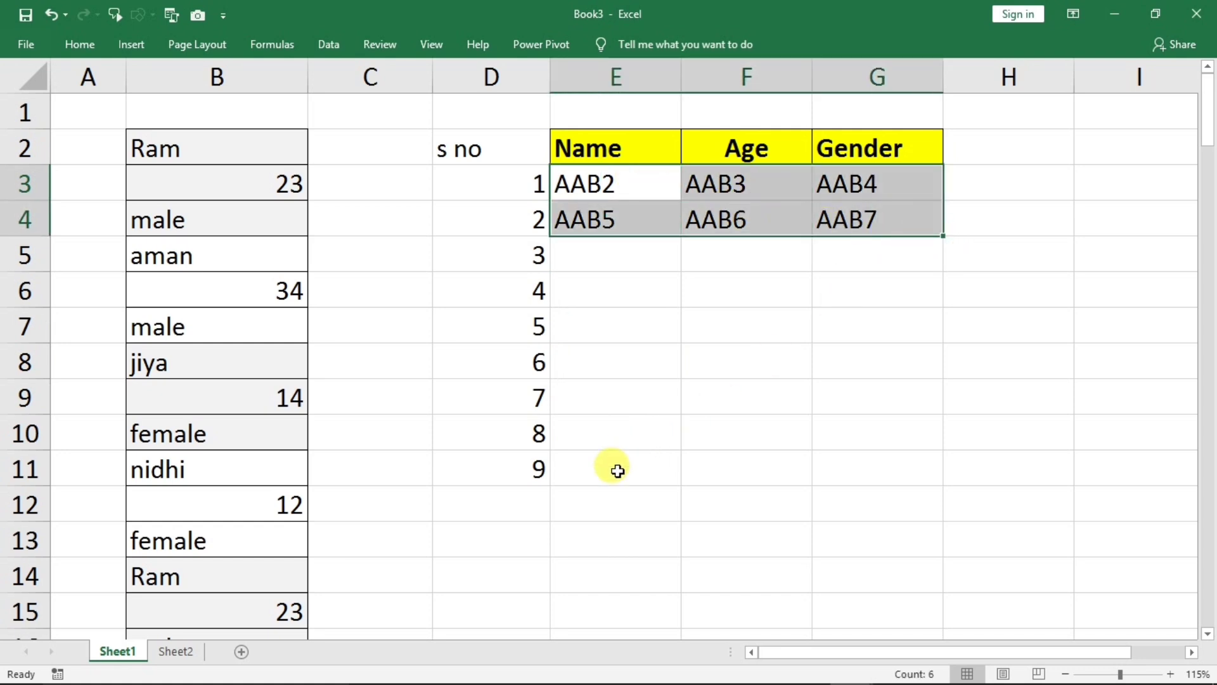
Step: Extend the serial numbers in column D to 12 and fill the references in E3:G4 down to row 14
drag(519, 433, 550, 591)
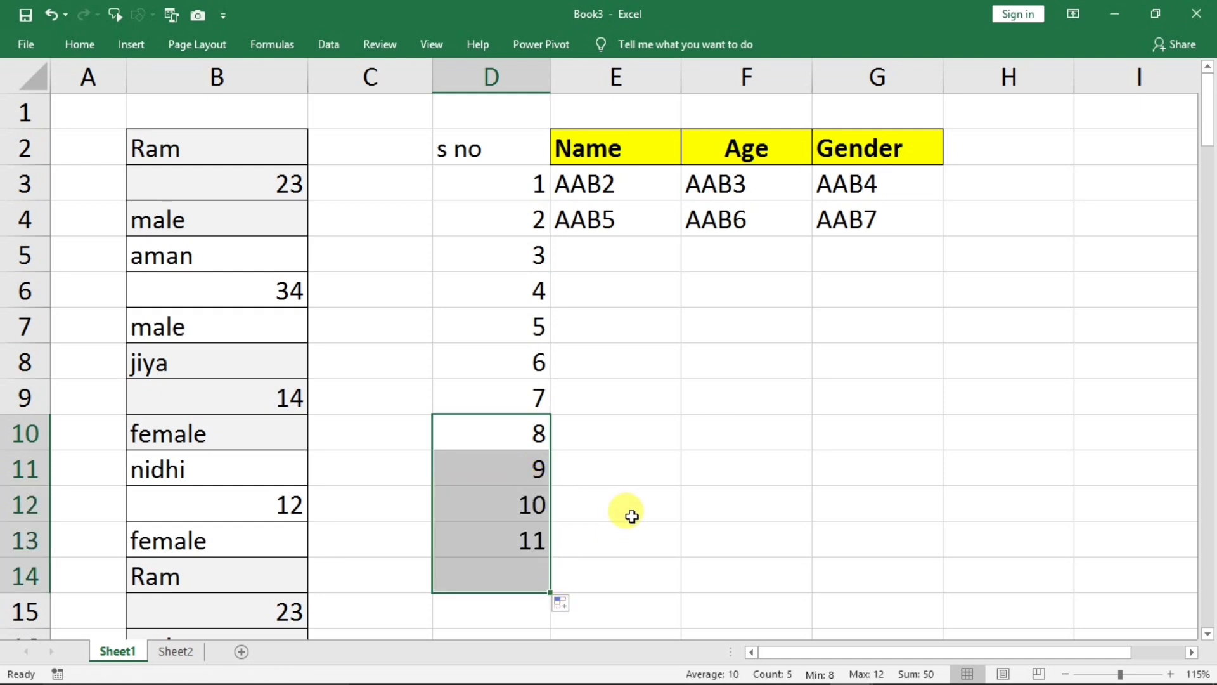
click(618, 361)
drag(631, 183, 826, 225)
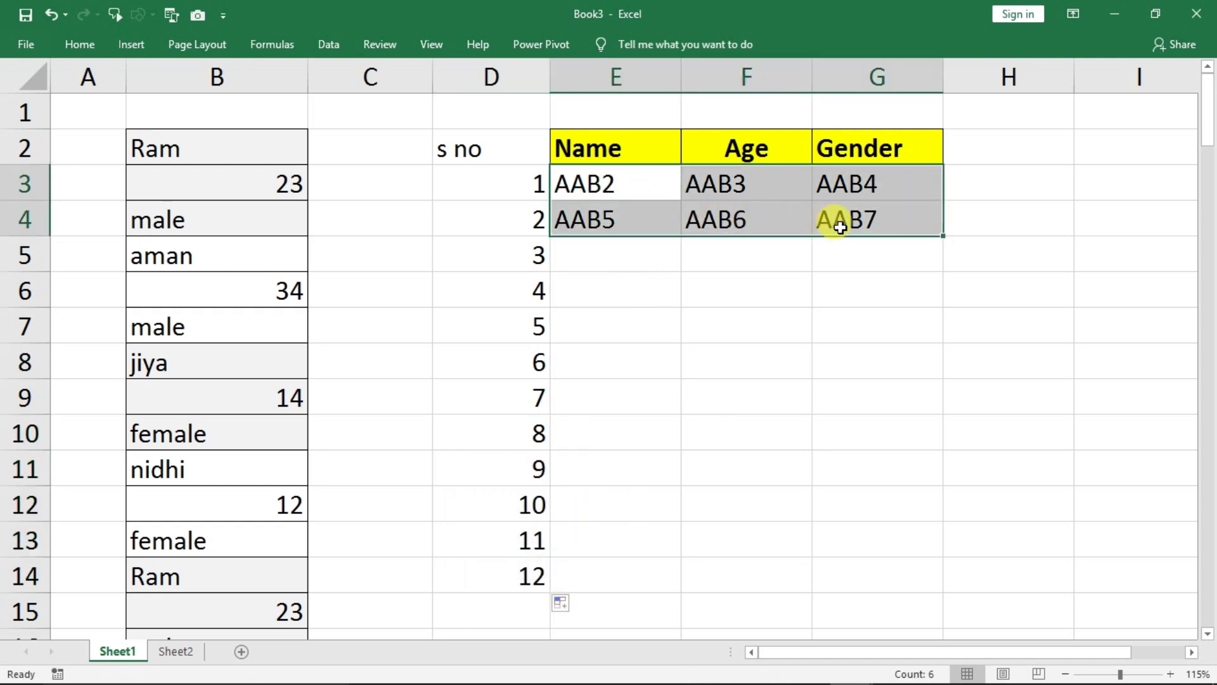
double_click(943, 237)
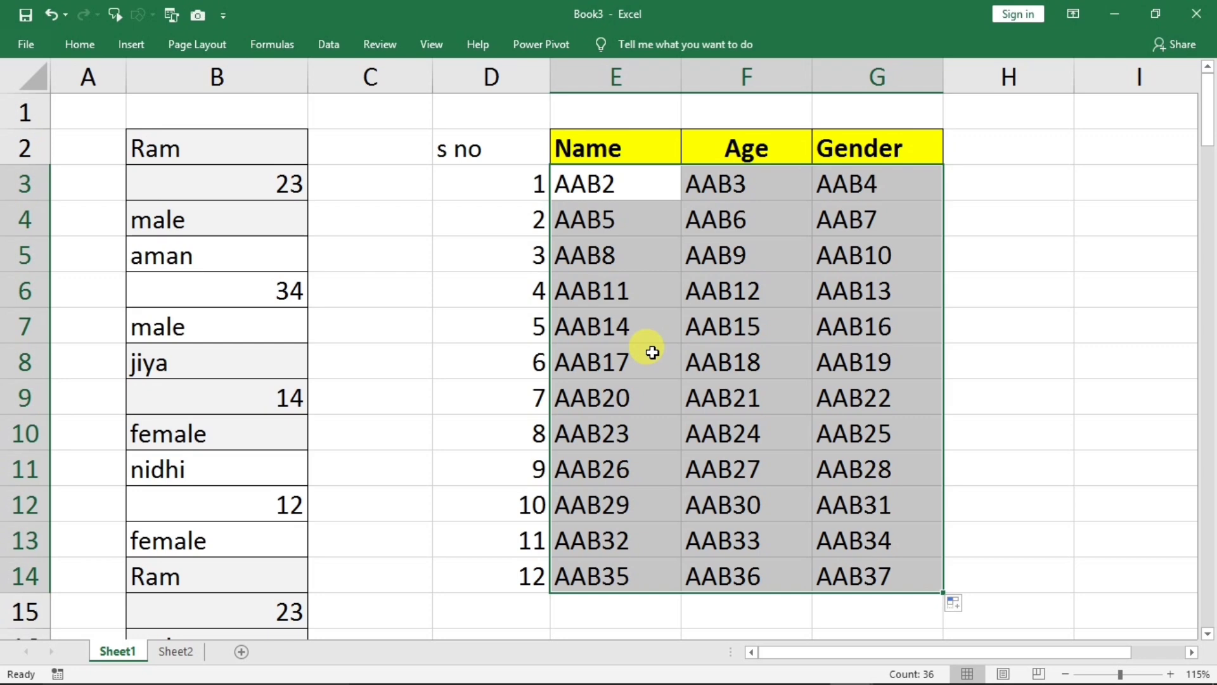
Step: Replace every "AA" with "=" in E3:G14 to turn the text references into formulas
key(ctrl+h)
key(Tab)
text(=)
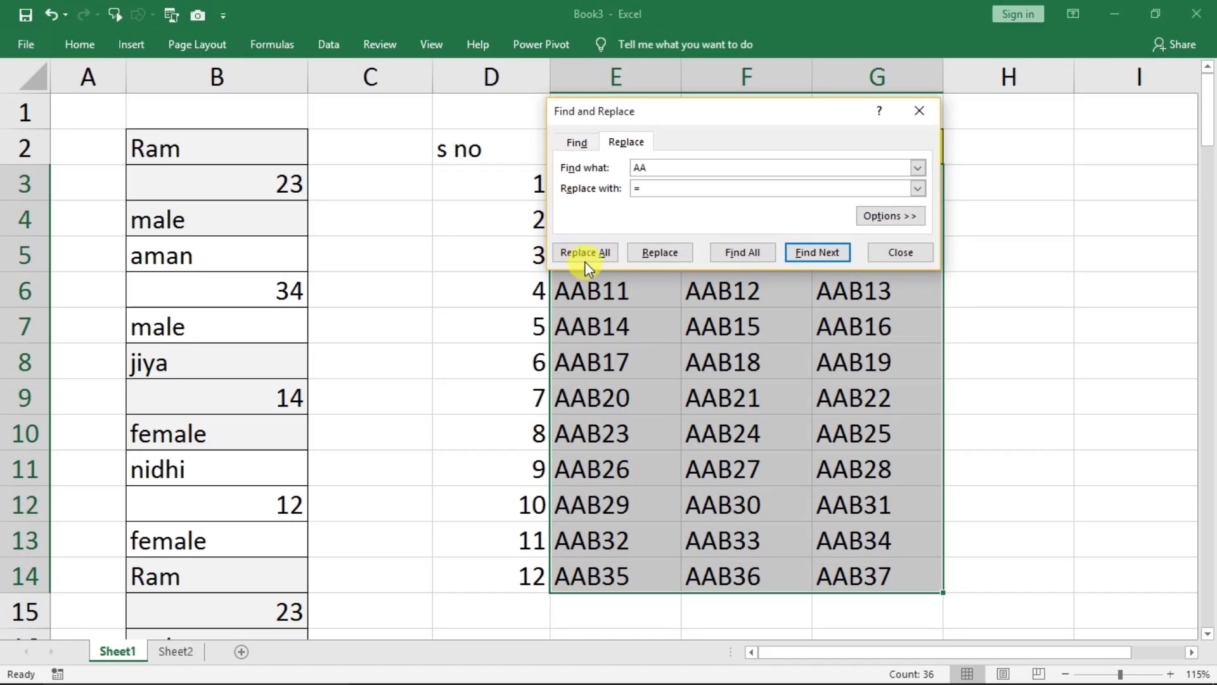
click(274, 368)
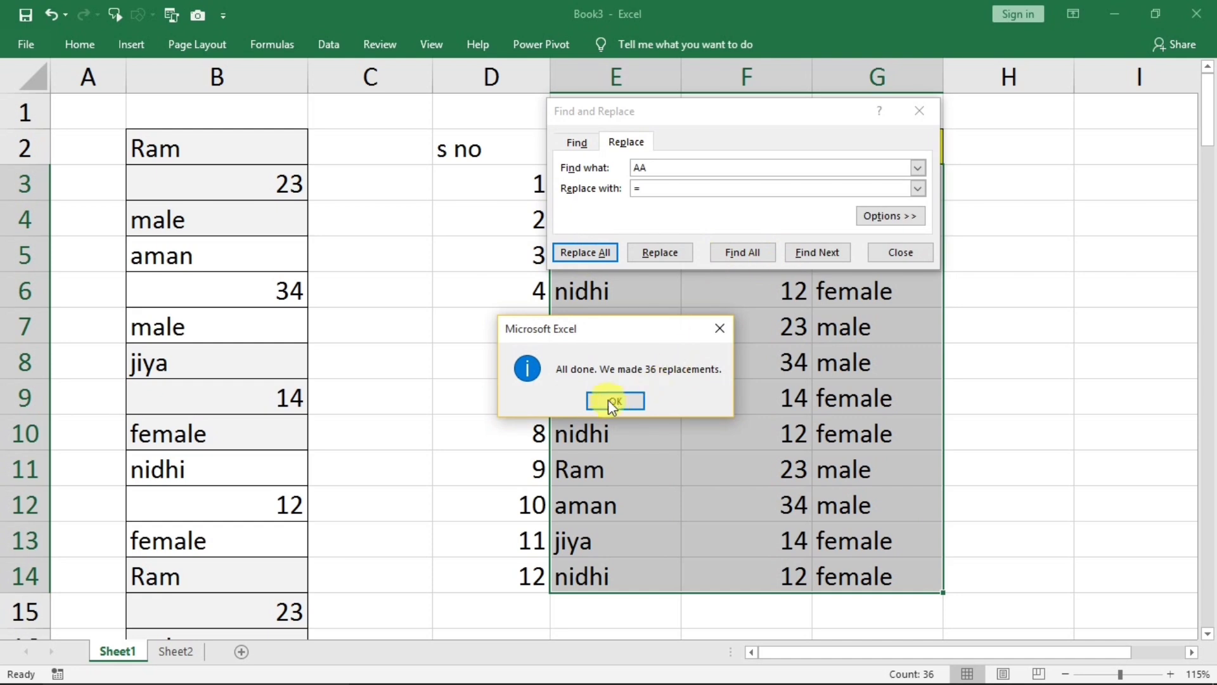
click(619, 400)
click(919, 111)
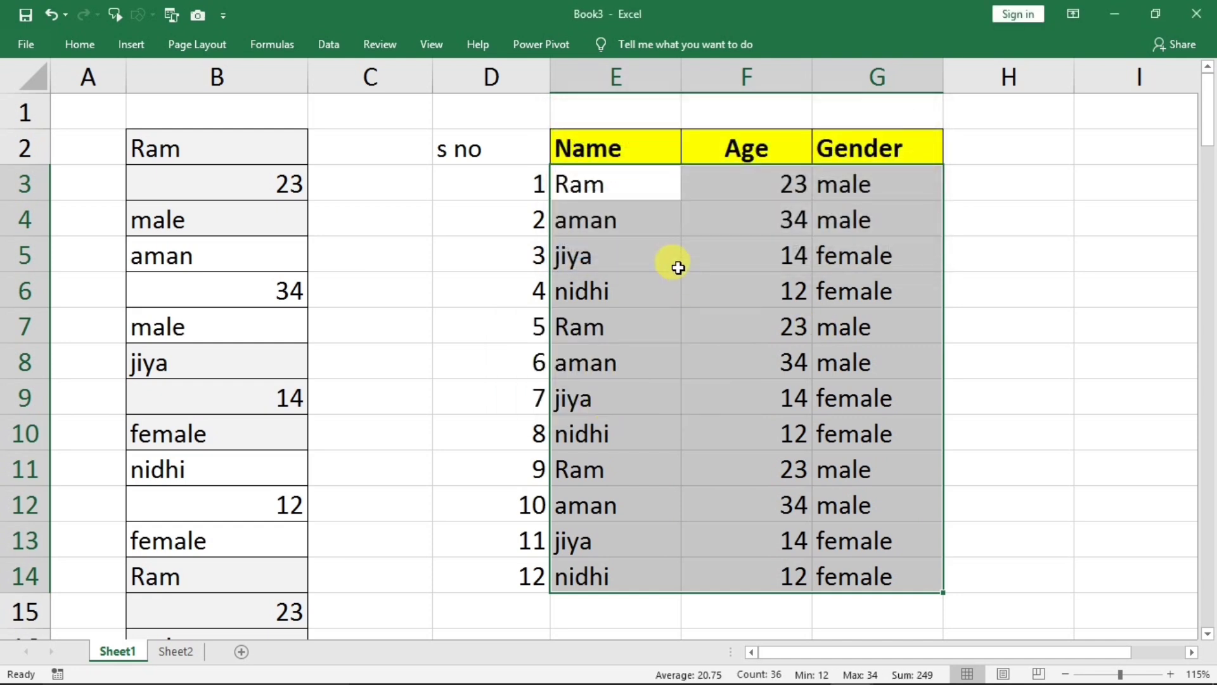
Step: Clear the serial number helper data from column D
click(489, 78)
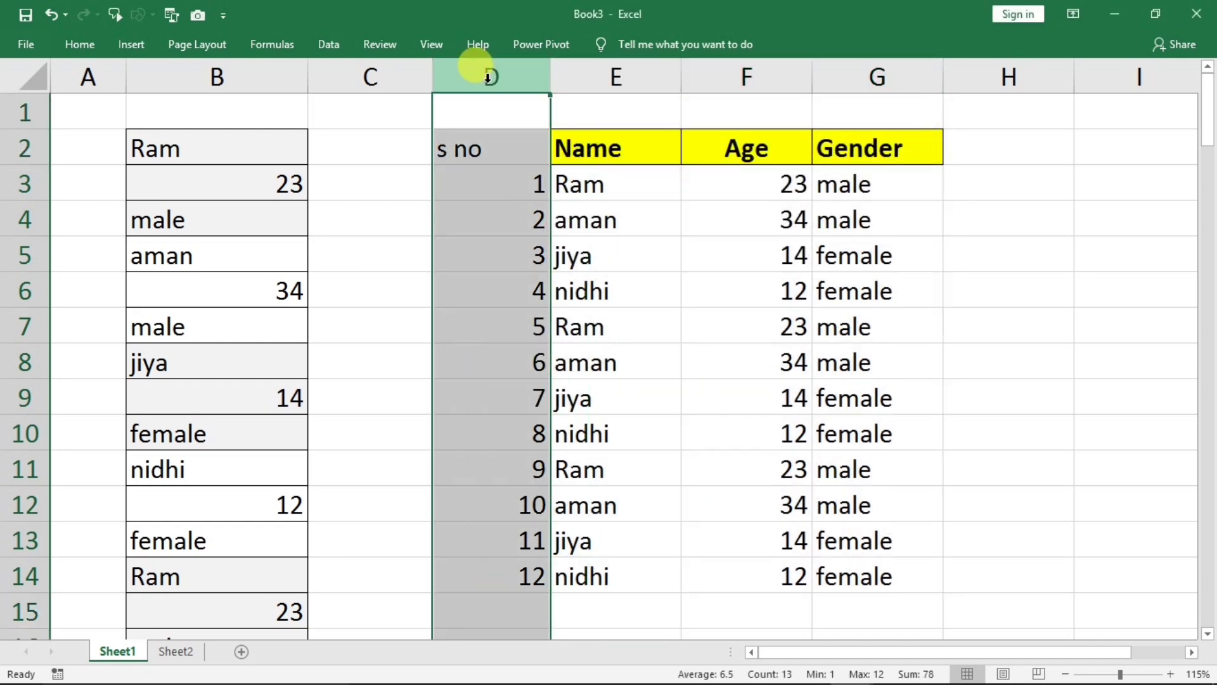
key(Delete)
drag(619, 254, 622, 182)
click(622, 182)
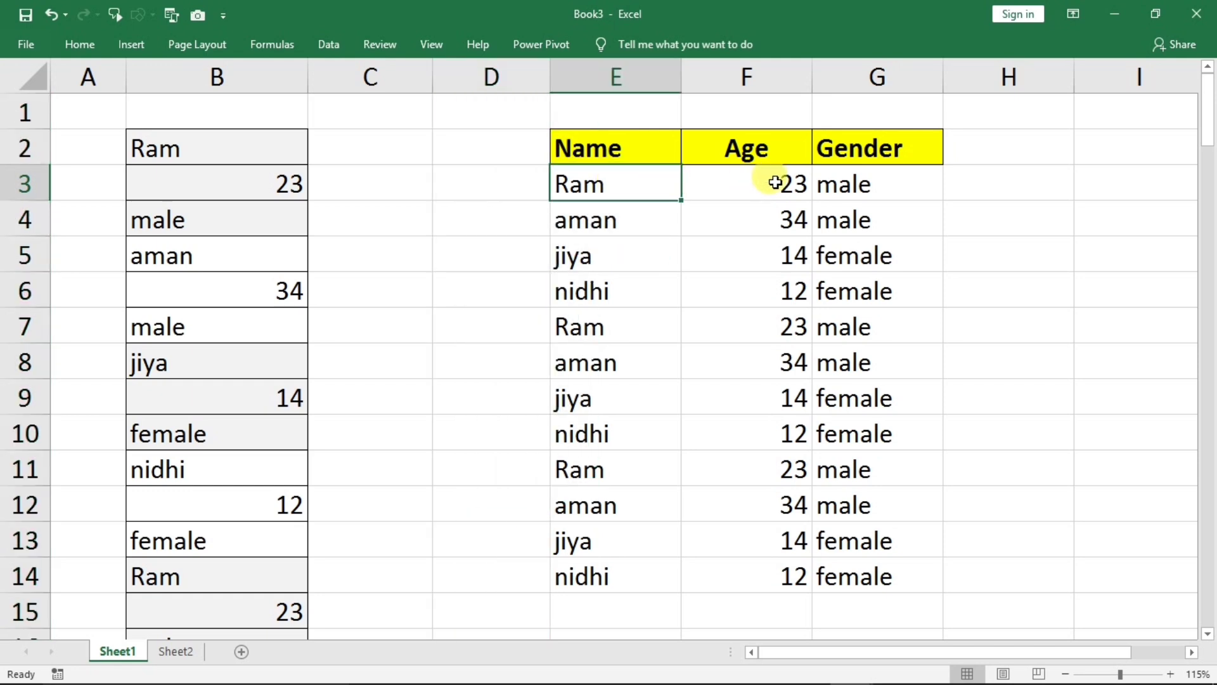
Step: Compare the Name, Age and Gender table with the records in column B down to the end of the list
drag(230, 155, 242, 203)
drag(215, 360, 226, 416)
drag(599, 255, 837, 258)
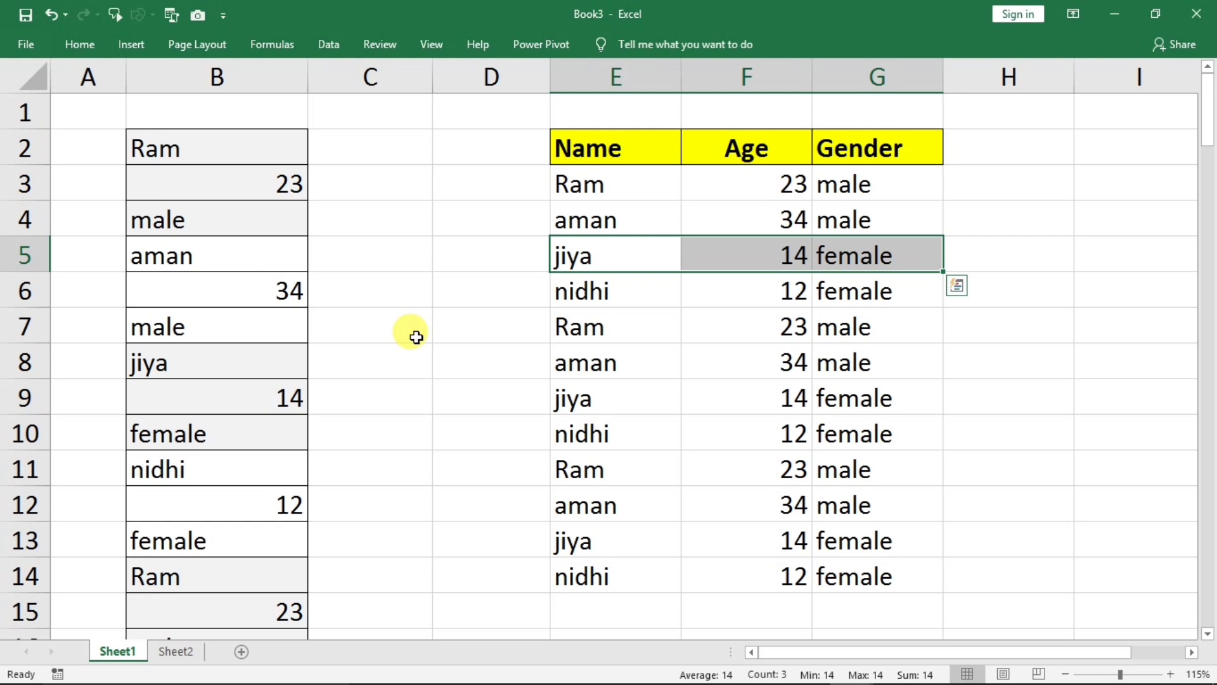
scroll(409, 336, down, 8)
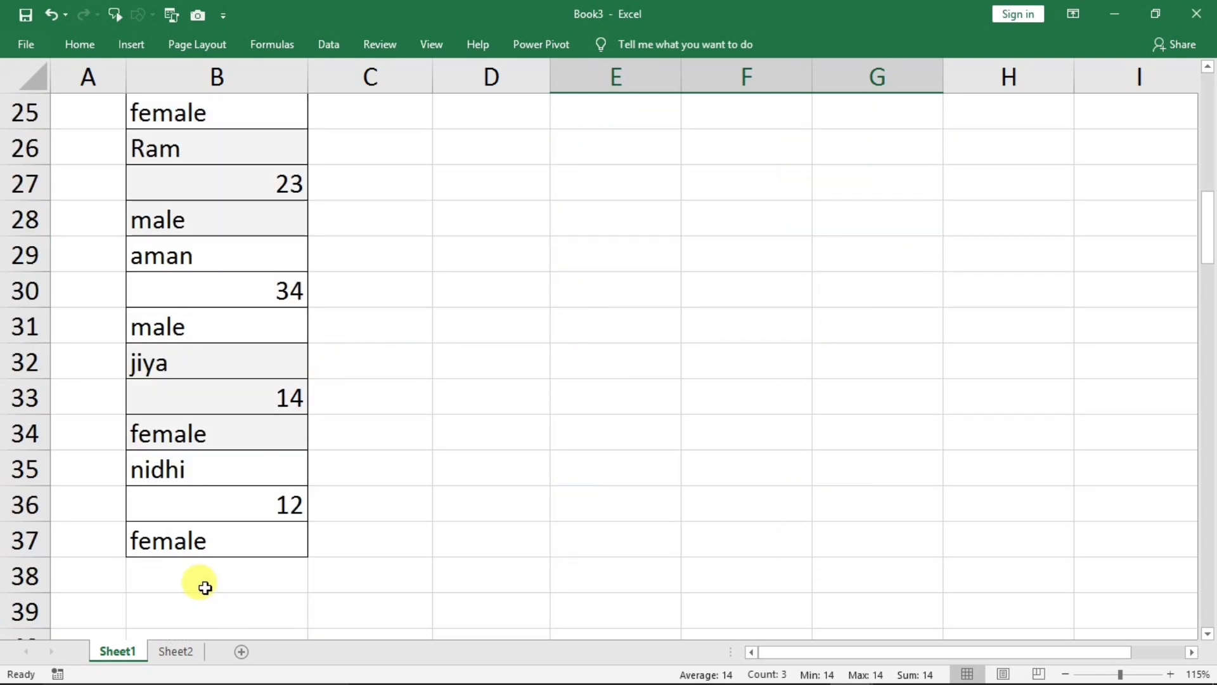
scroll(345, 524, up, 5)
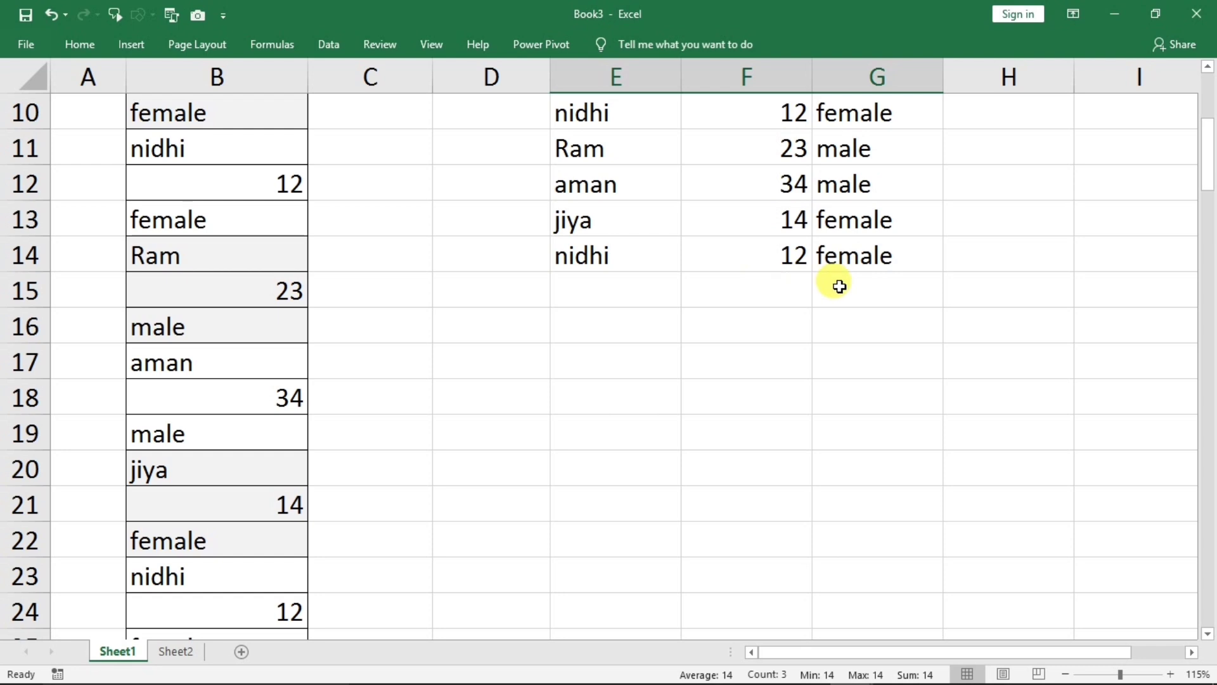
scroll(510, 378, up, 3)
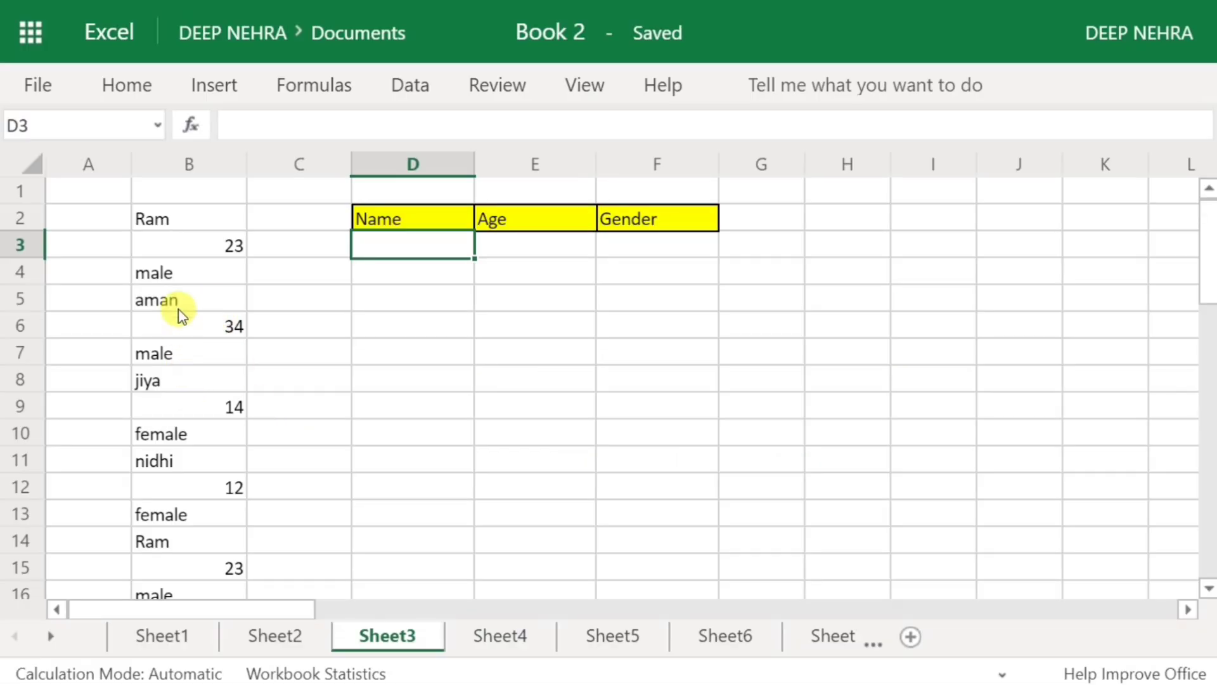
Step: In Book 2 in Excel for the web, enter =SEQUENCE(5,3,1,1) in D3 of Sheet3 under the Name heading
drag(171, 213, 192, 348)
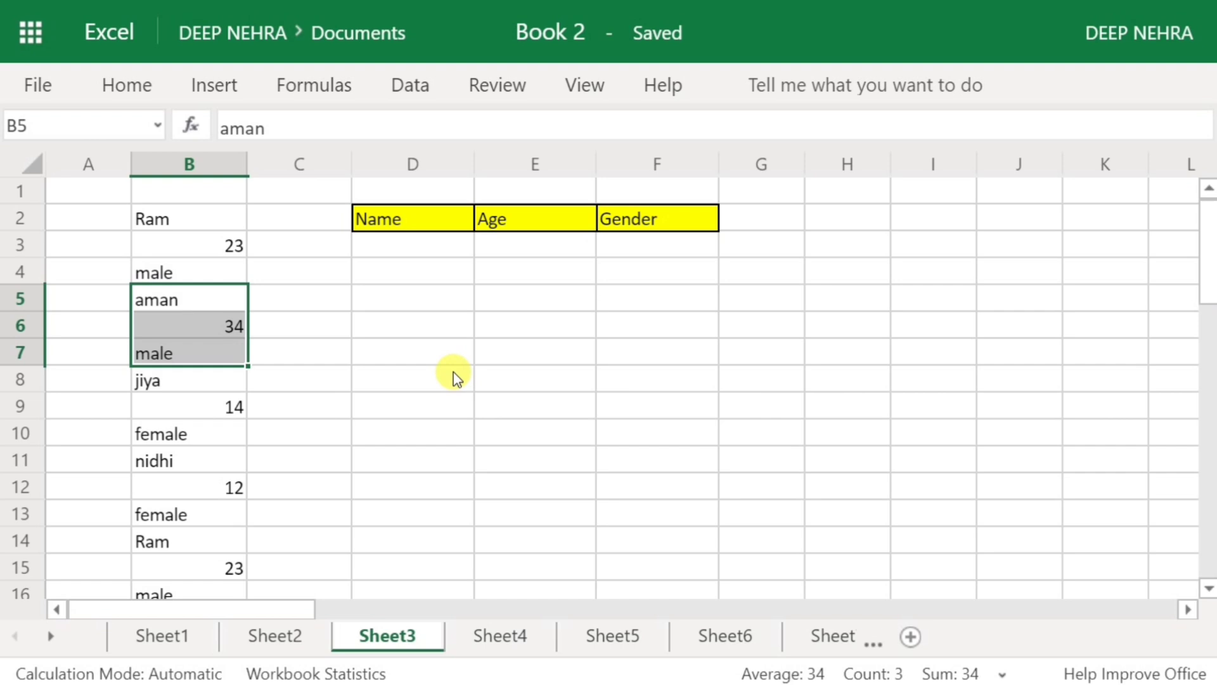
drag(388, 302, 644, 421)
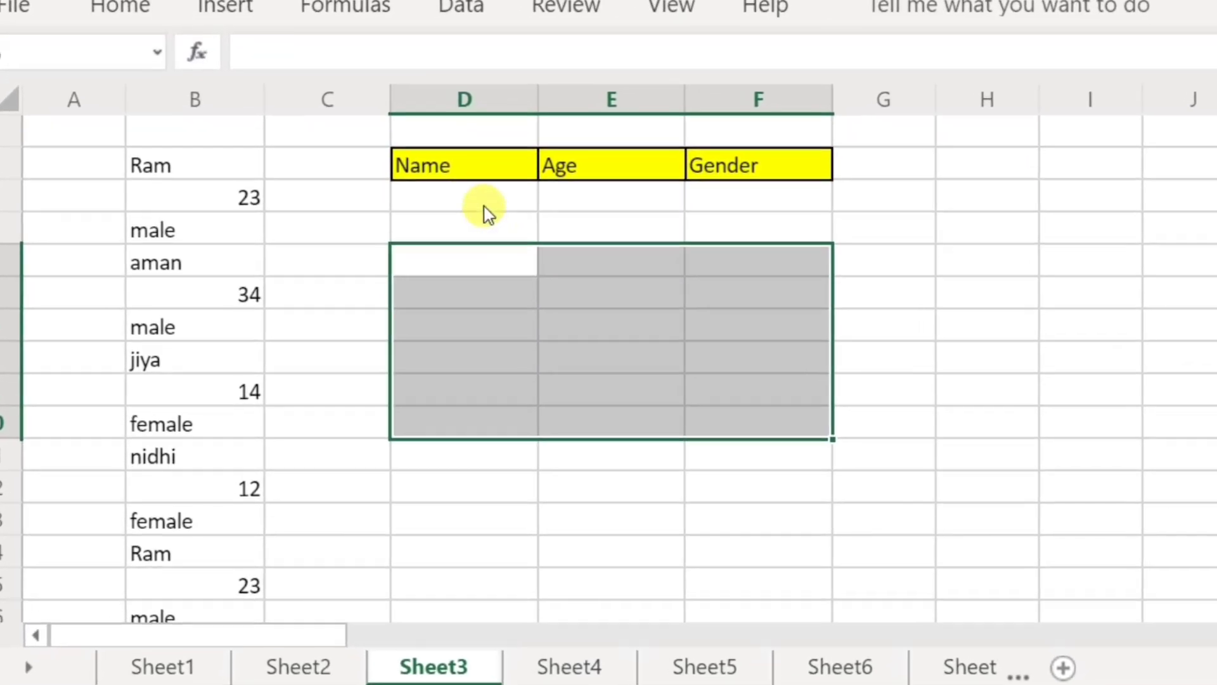
click(409, 251)
text(=)
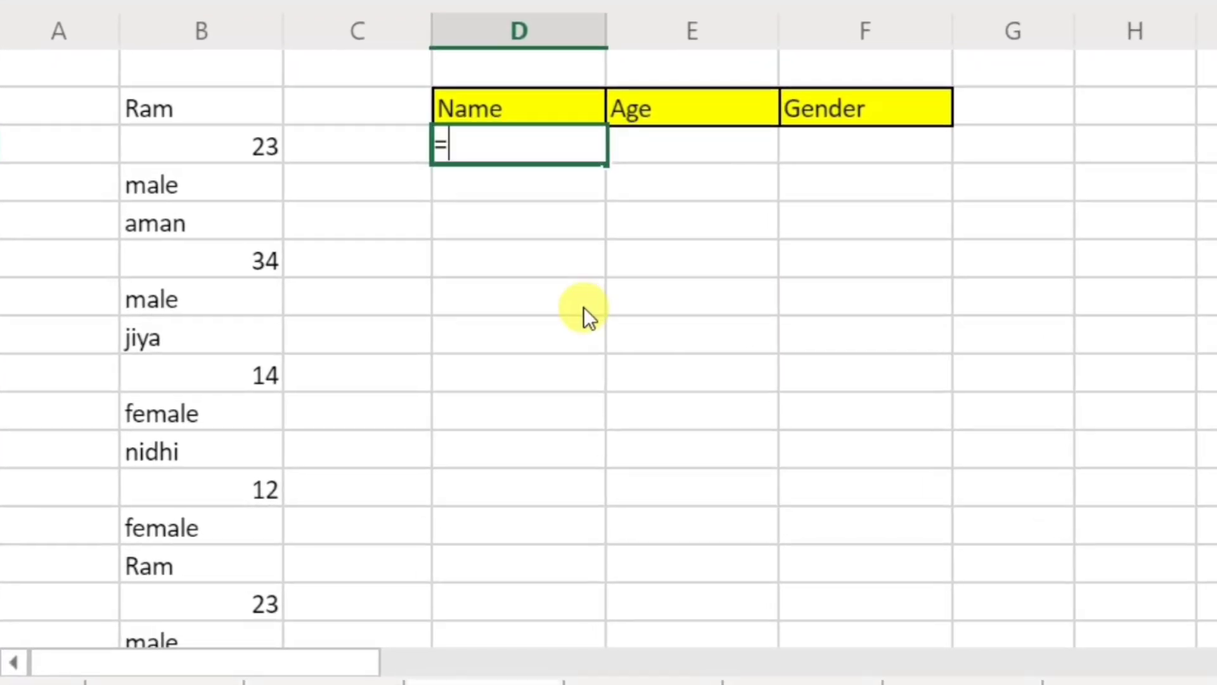
text(seq)
key(Tab)
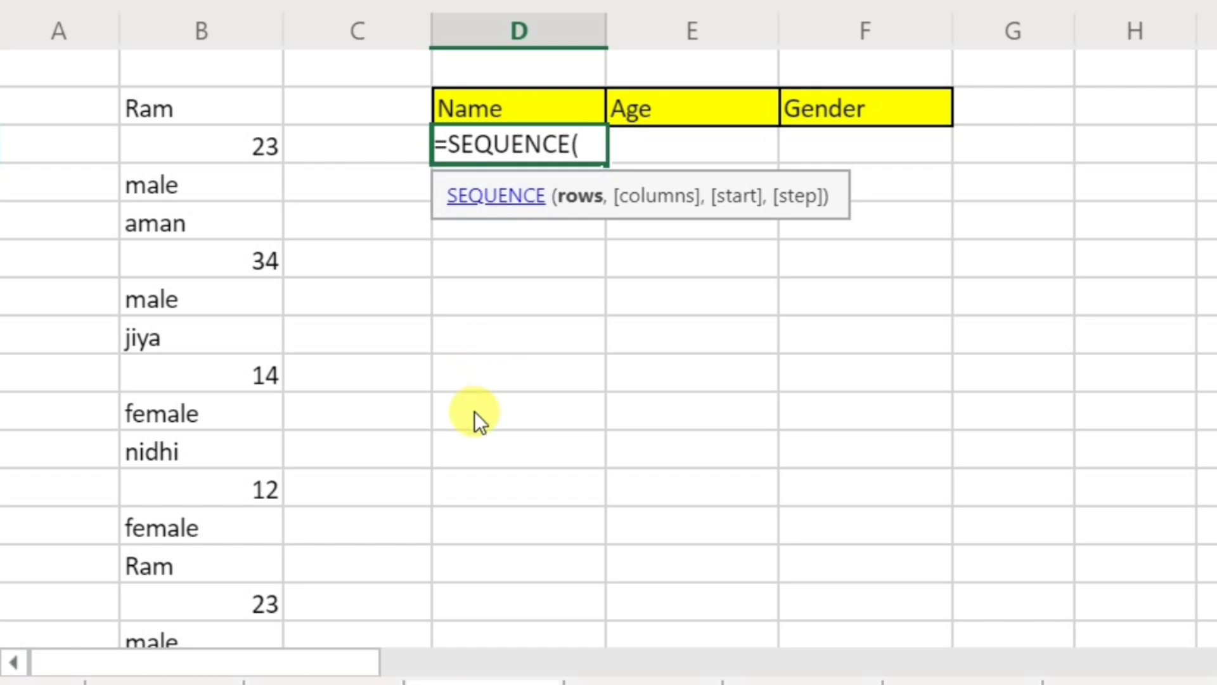
text(5)
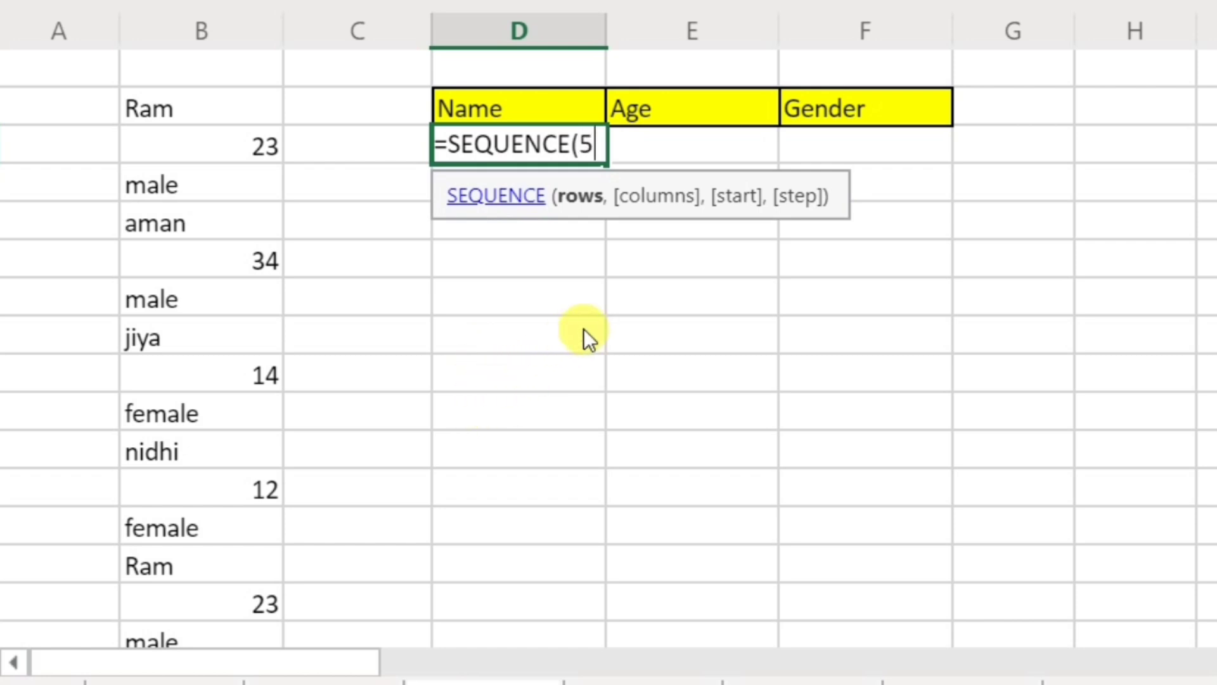
text(,)
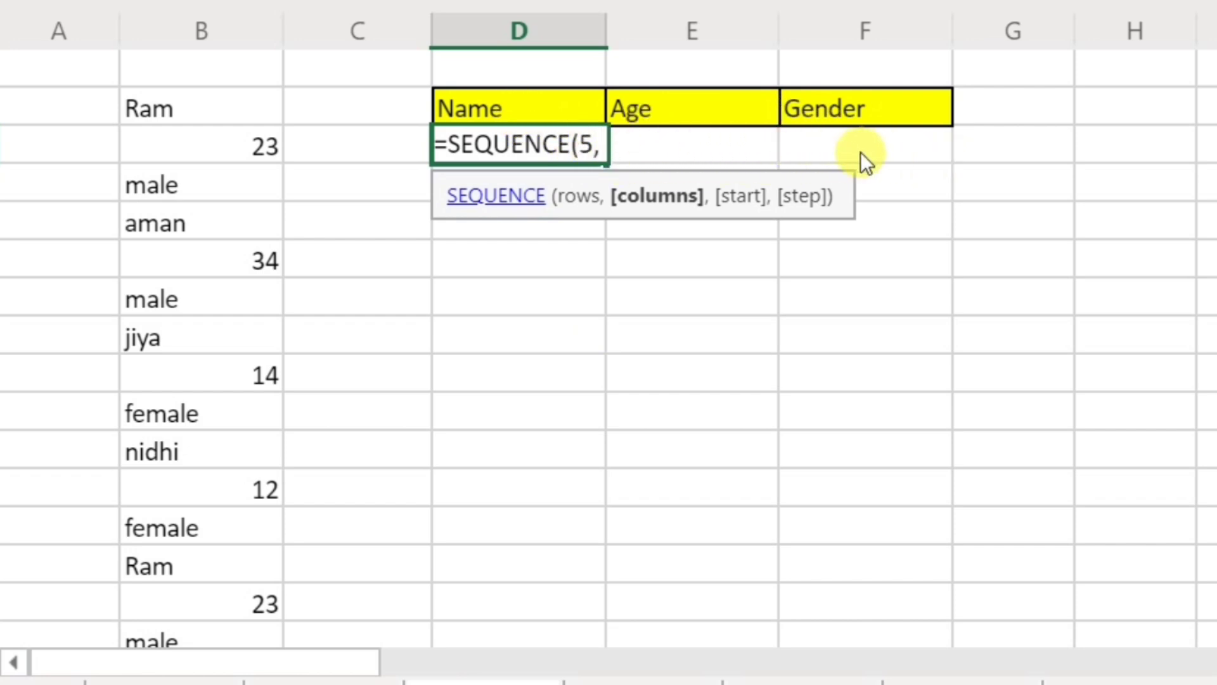
text(3,)
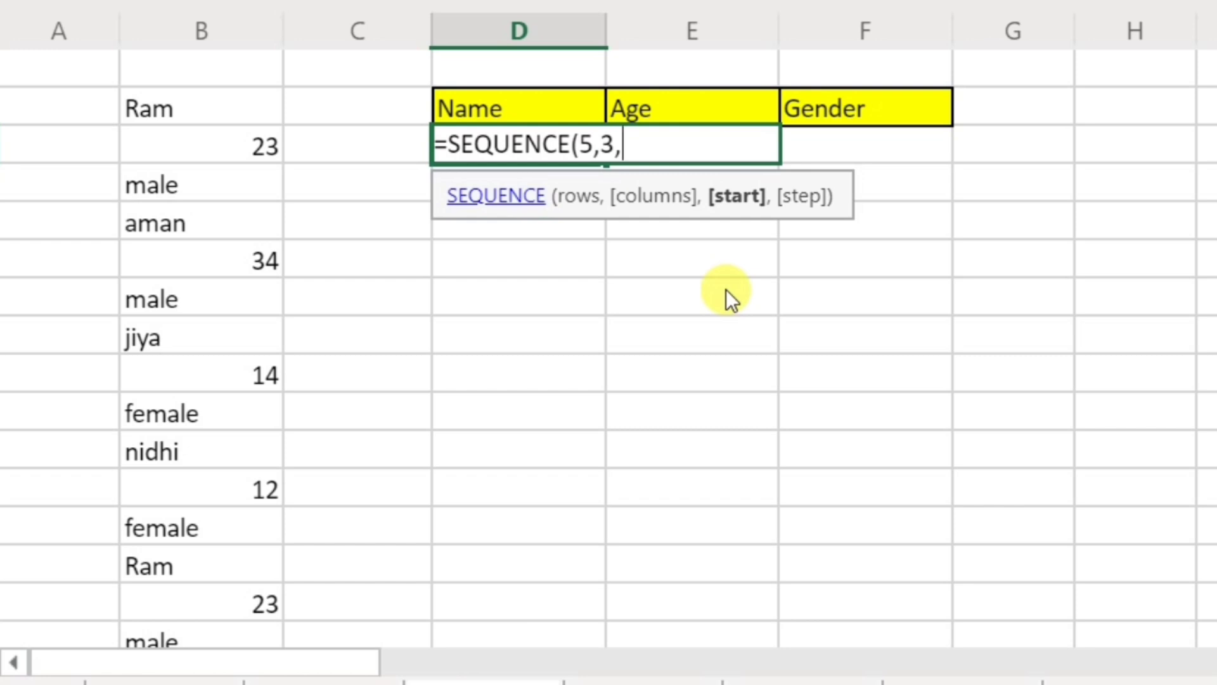
text(1,)
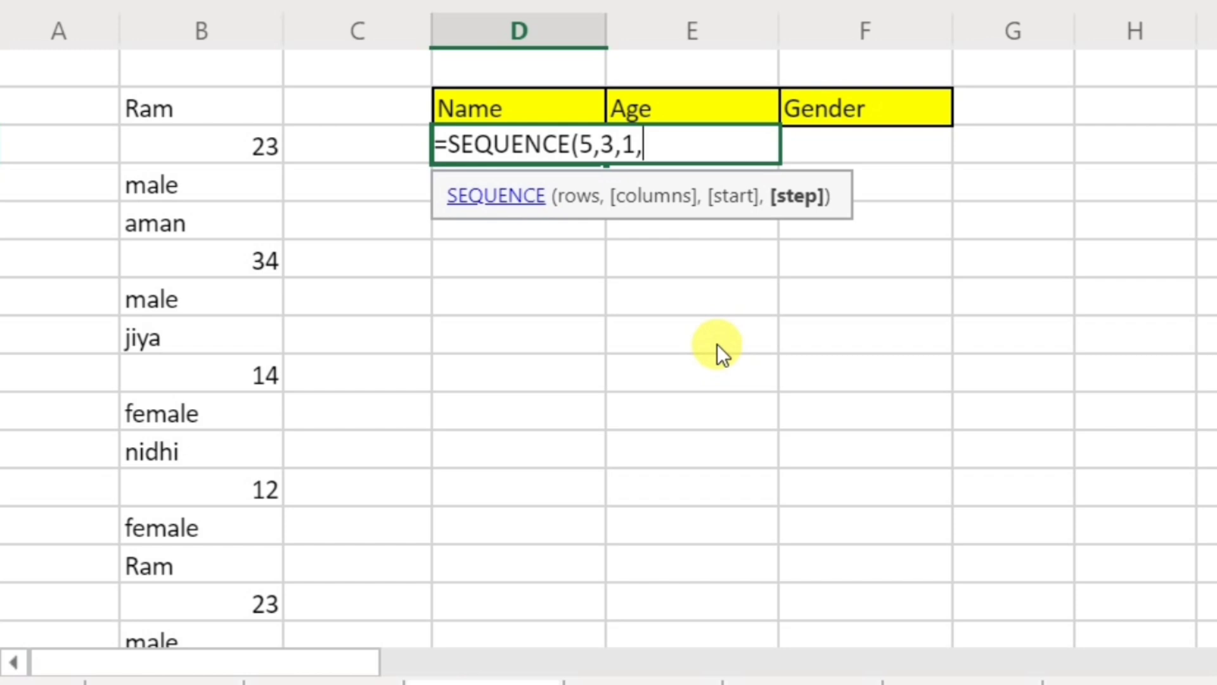
text(1))
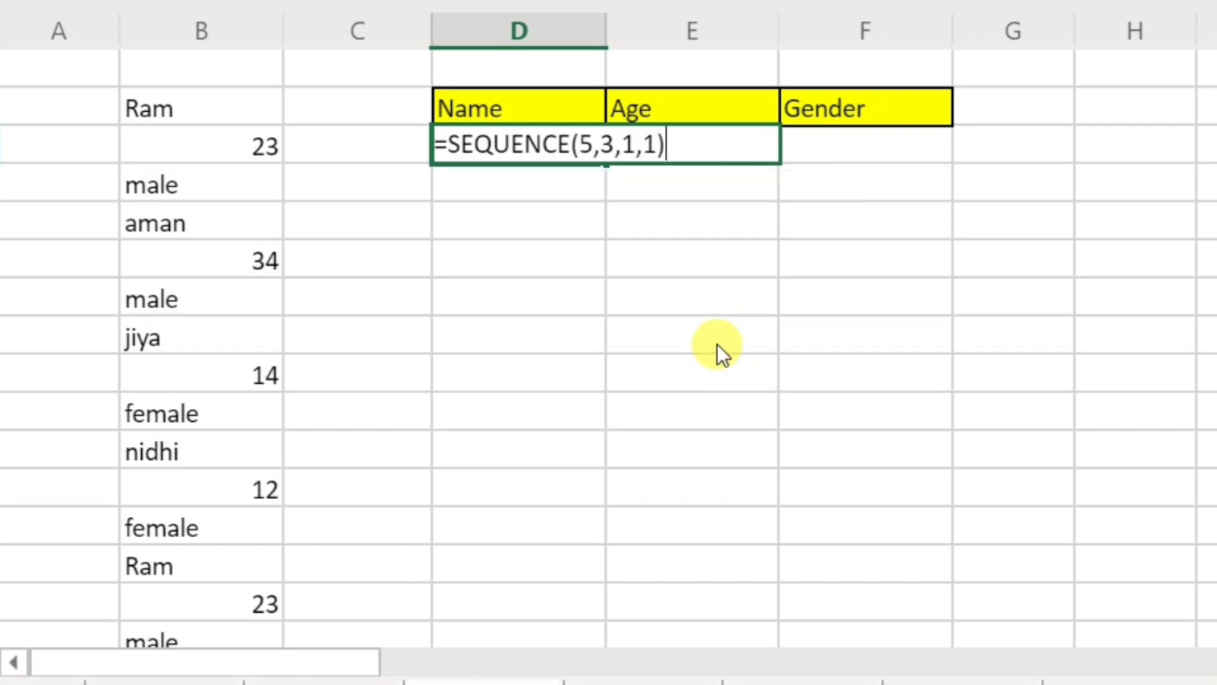
key(Return)
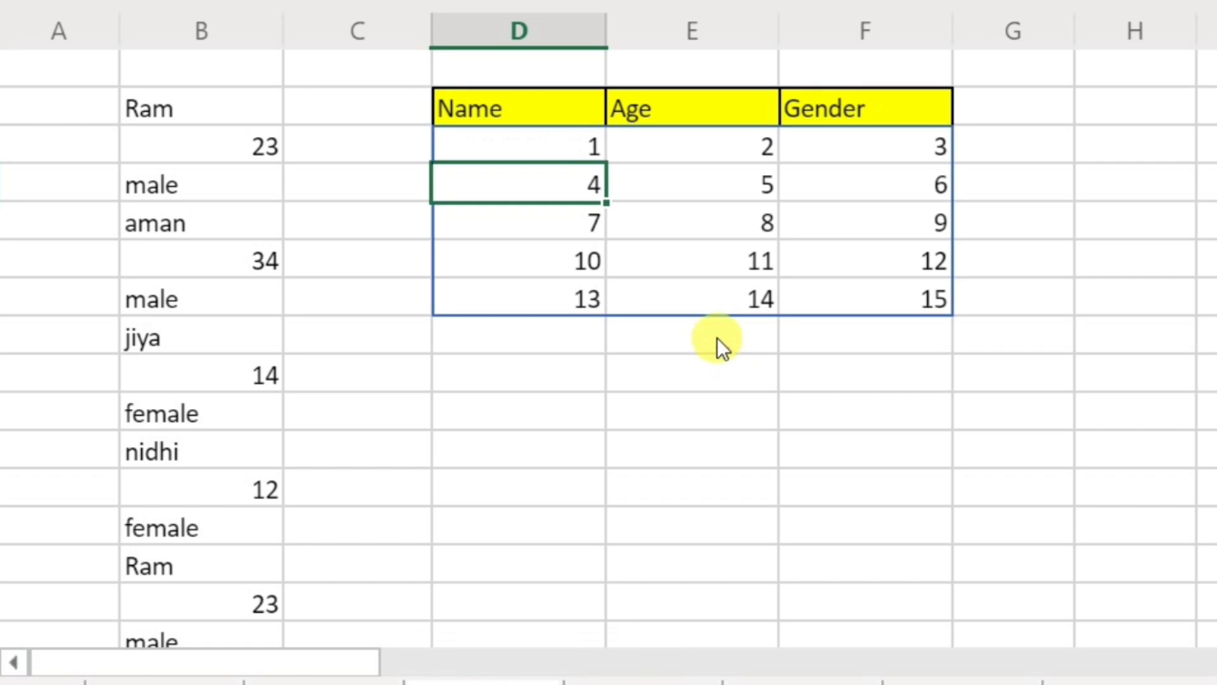
click(632, 389)
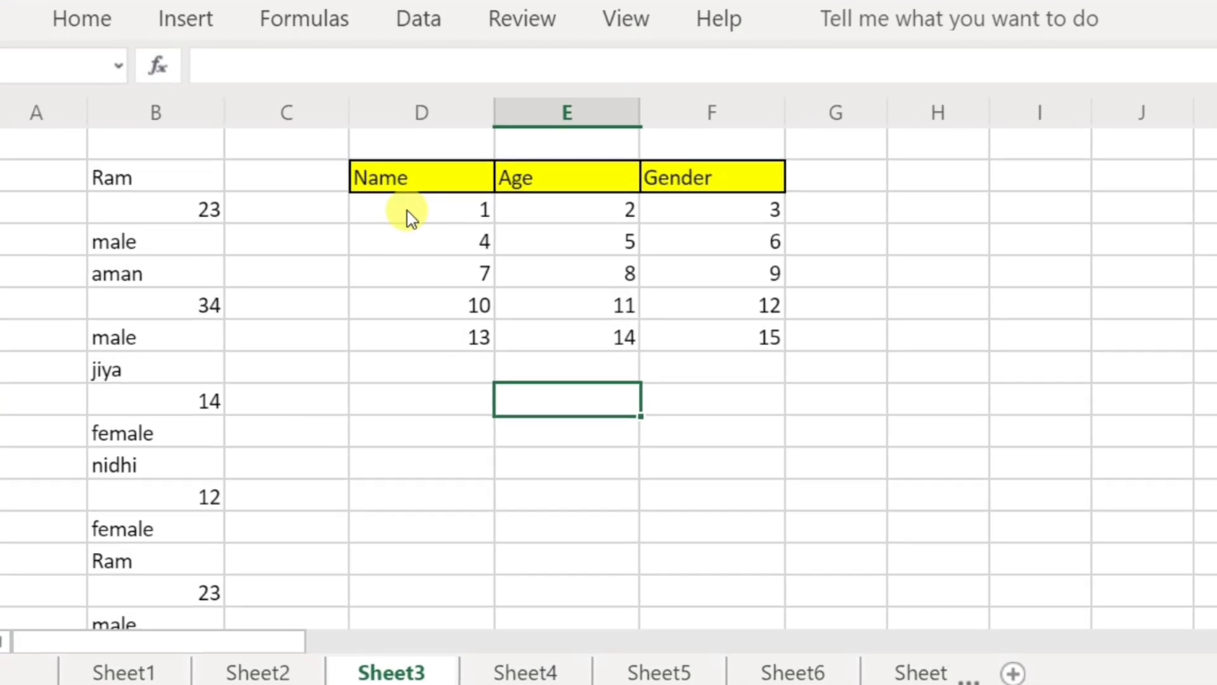
Step: Wrap the D3 formula in INDEX over the column B list, giving =INDEX(B2:B37,SEQUENCE(5,3,1,1))
double_click(399, 248)
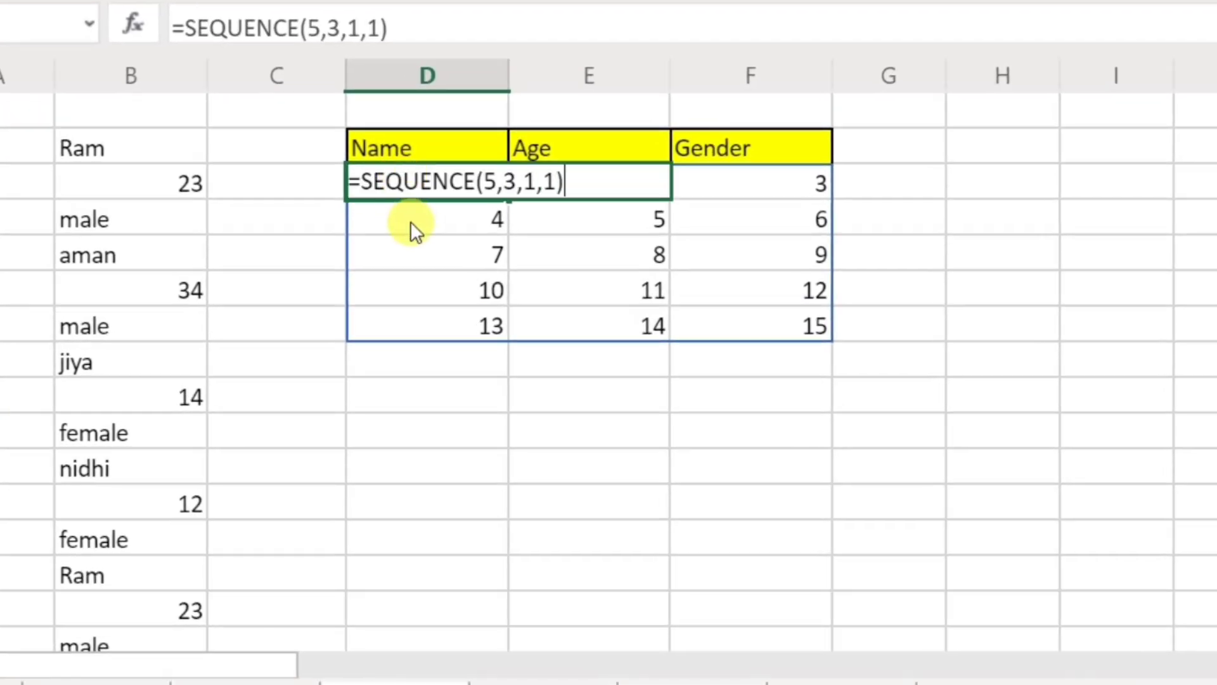
click(359, 183)
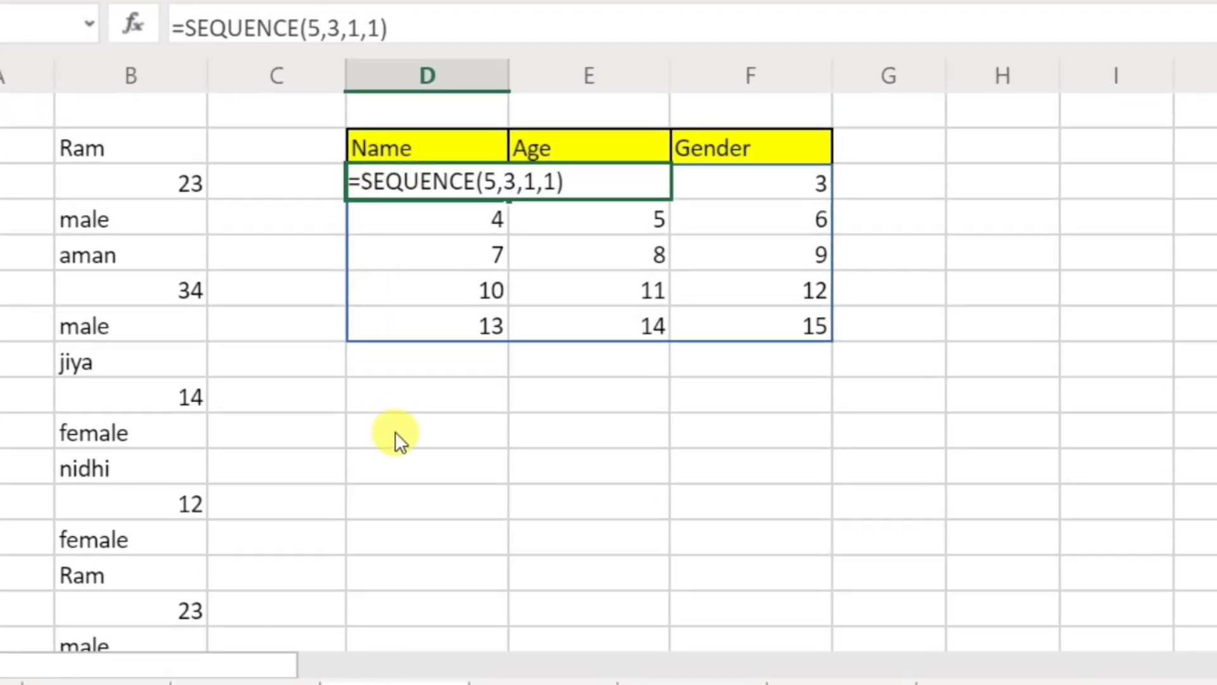
text(in)
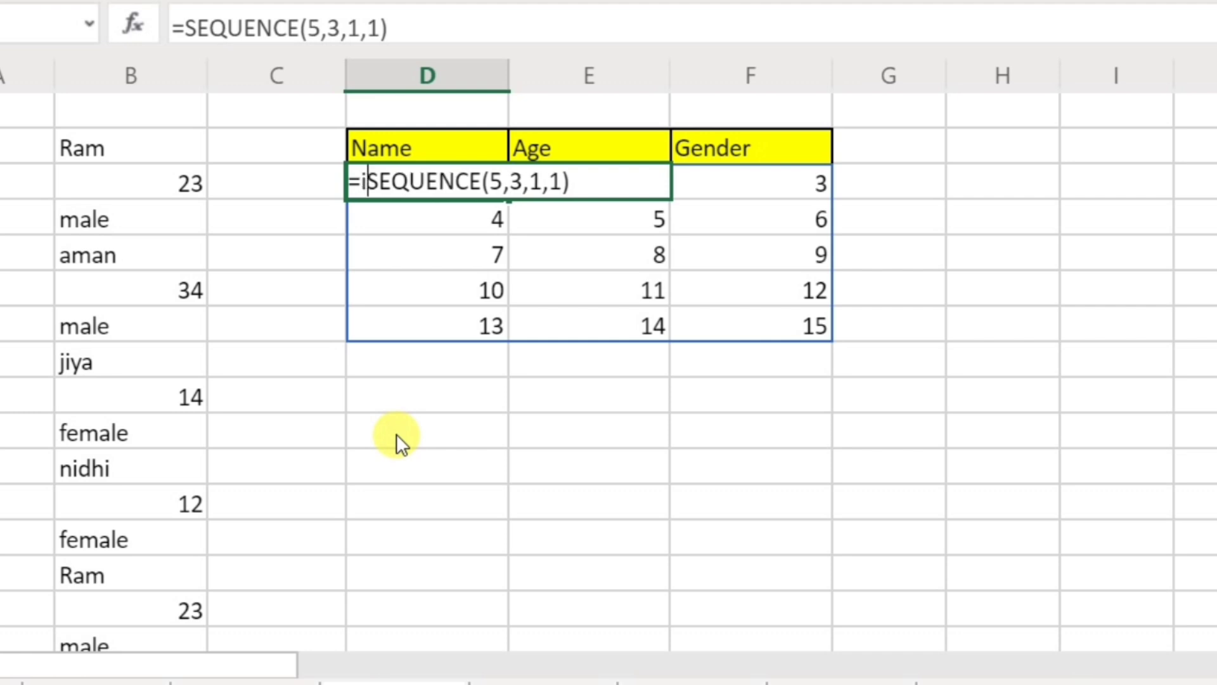
text(dex()
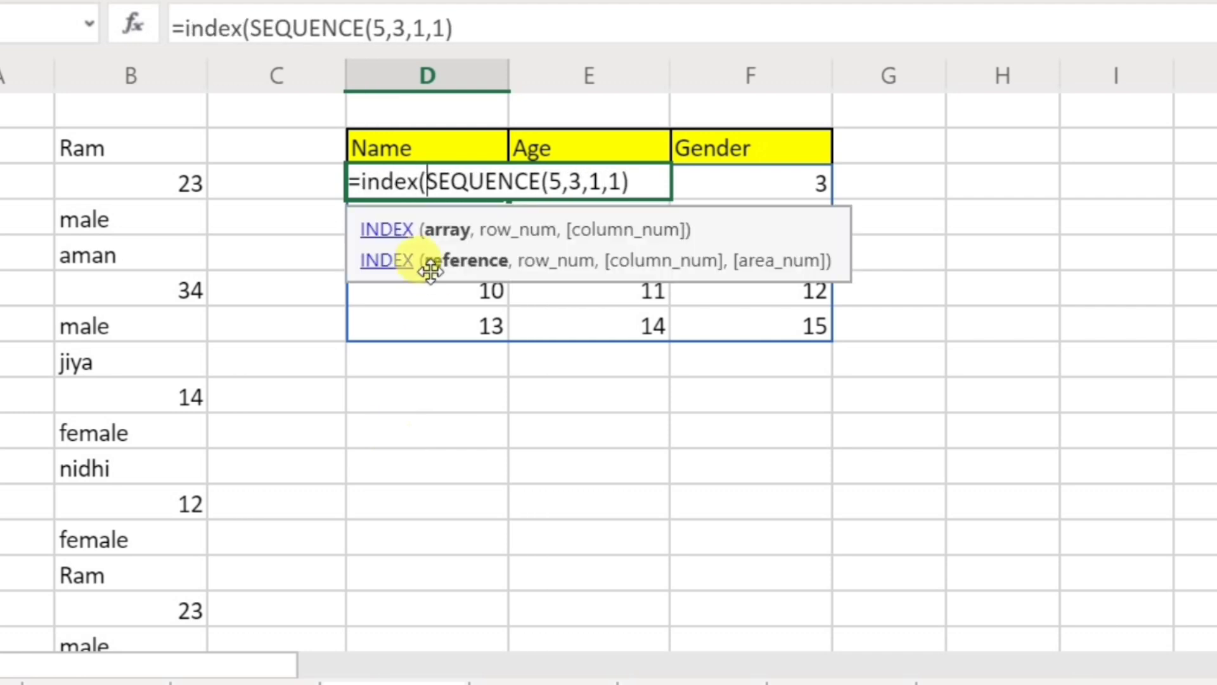
drag(126, 146, 127, 290)
mouse_move(127, 339)
mouse_down()
mouse_move(131, 650)
mouse_move(81, 592)
mouse_move(116, 348)
mouse_move(128, 348)
mouse_up()
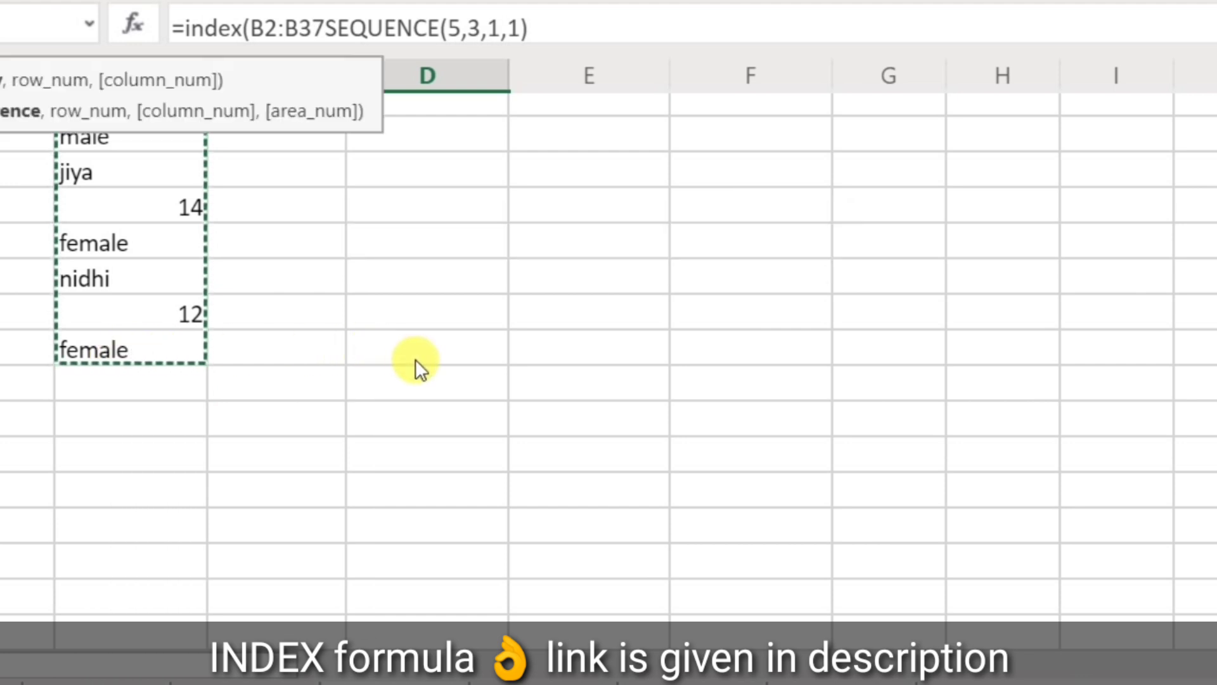
key(F2)
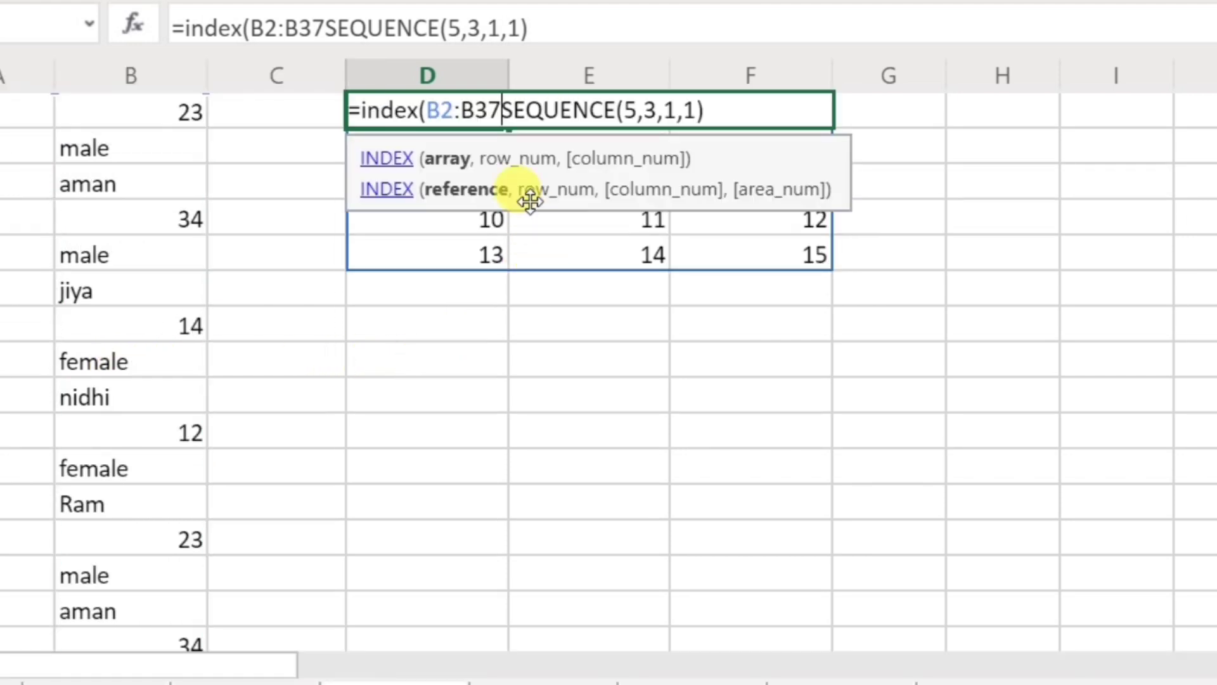
click(502, 114)
text(,)
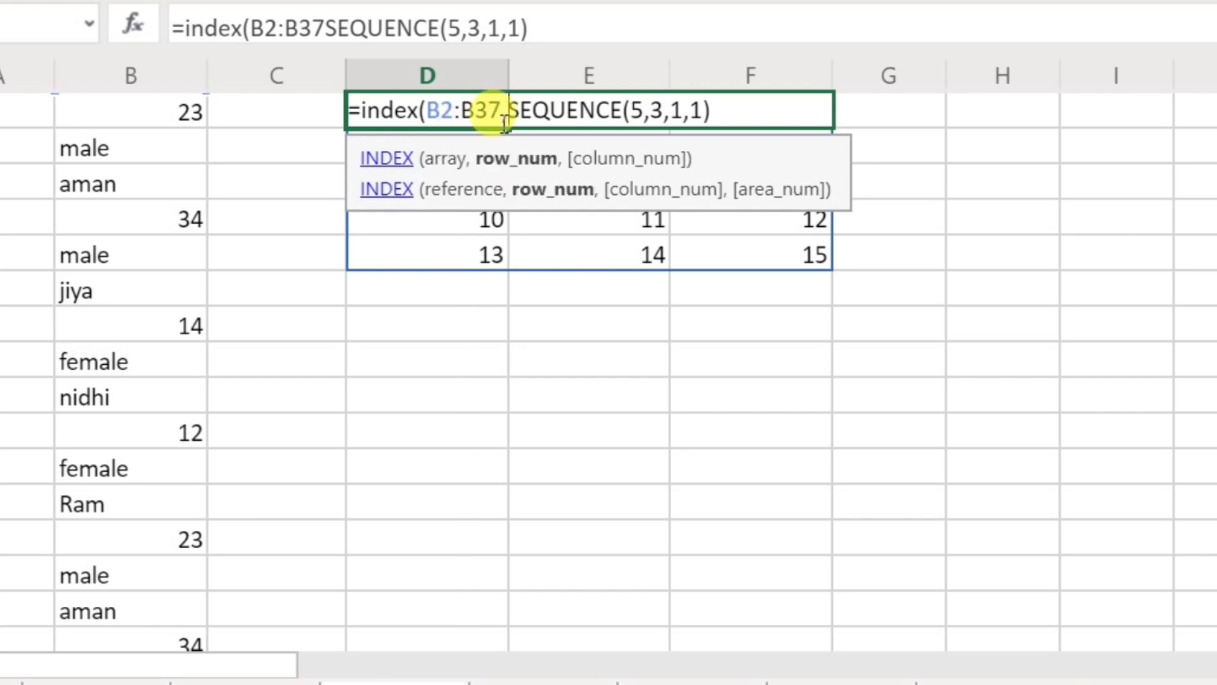
click(728, 113)
text())
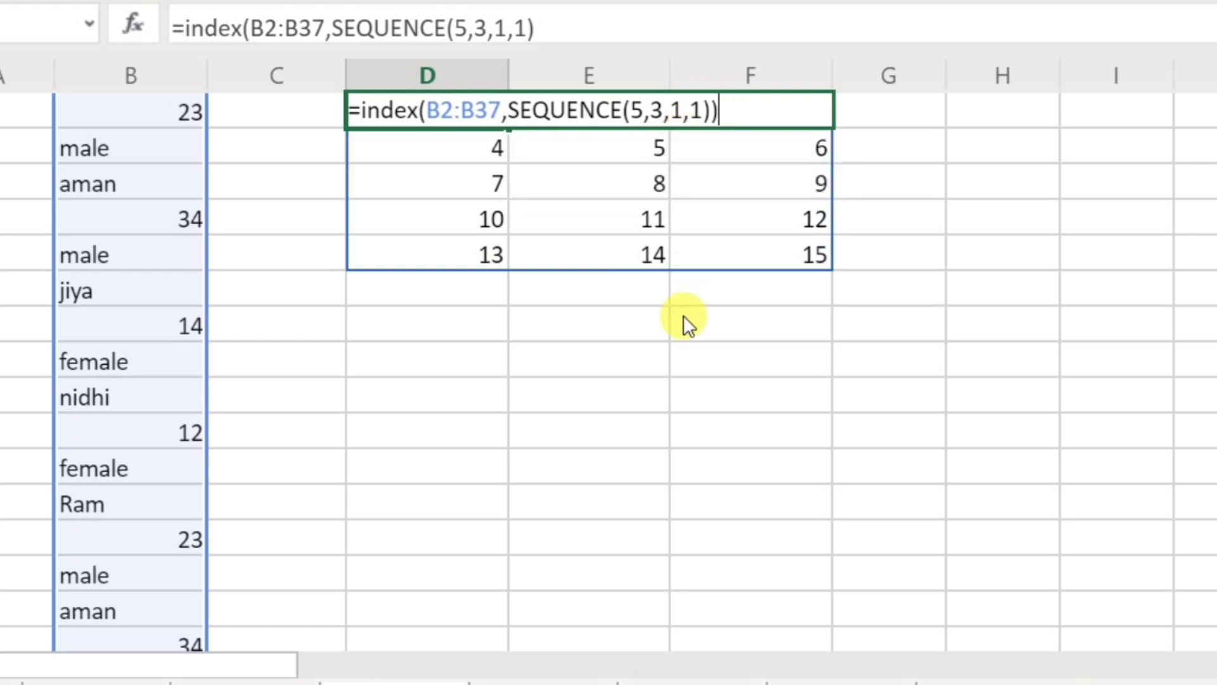
key(Return)
scroll(684, 314, up, 1)
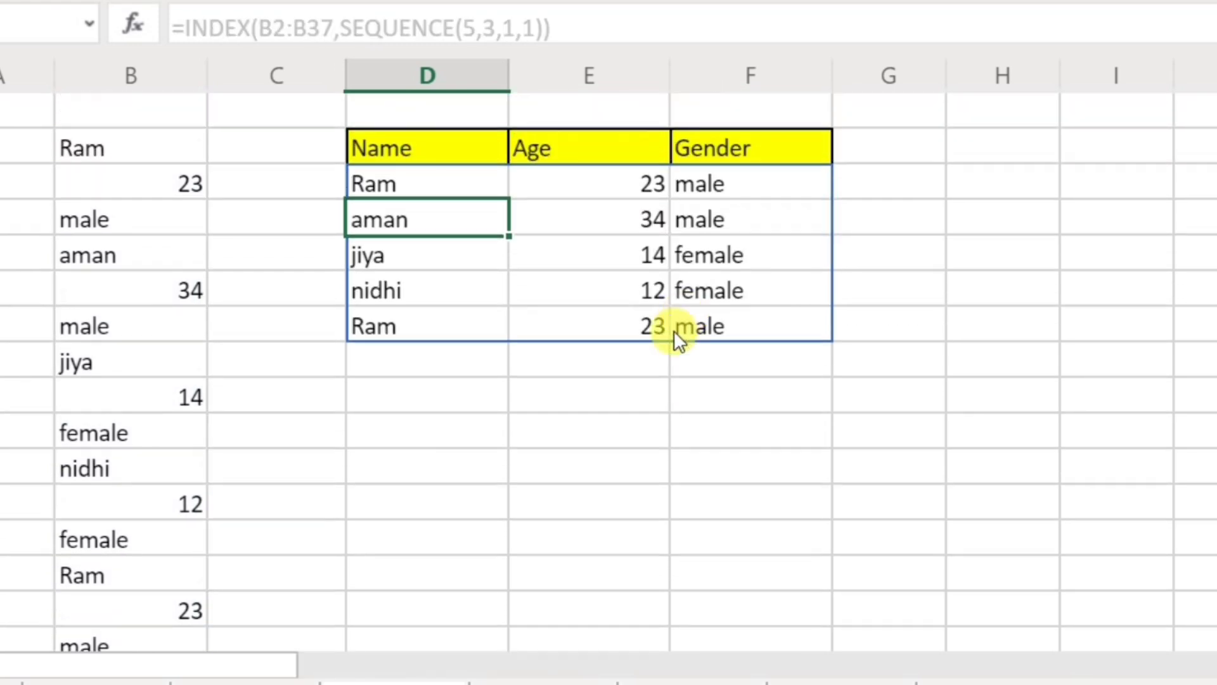
Step: Compare the first two records in the Name, Age and Gender table with their source cells in column B
click(456, 185)
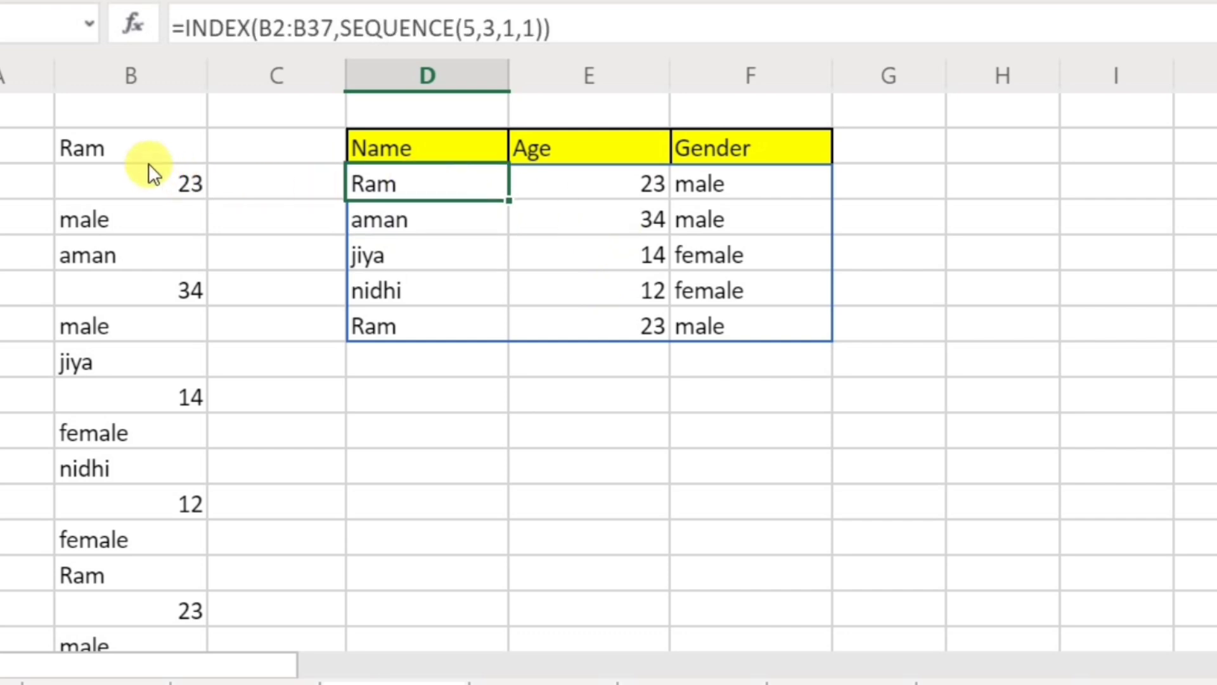
click(561, 186)
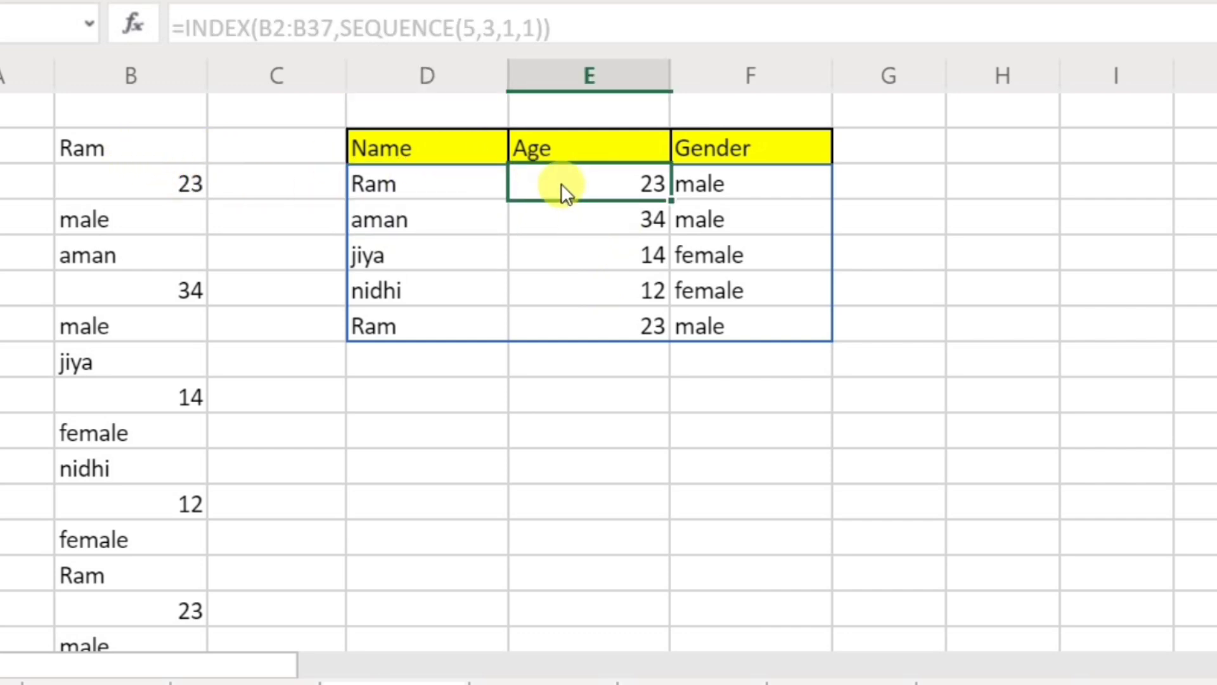
click(722, 187)
click(374, 219)
click(634, 219)
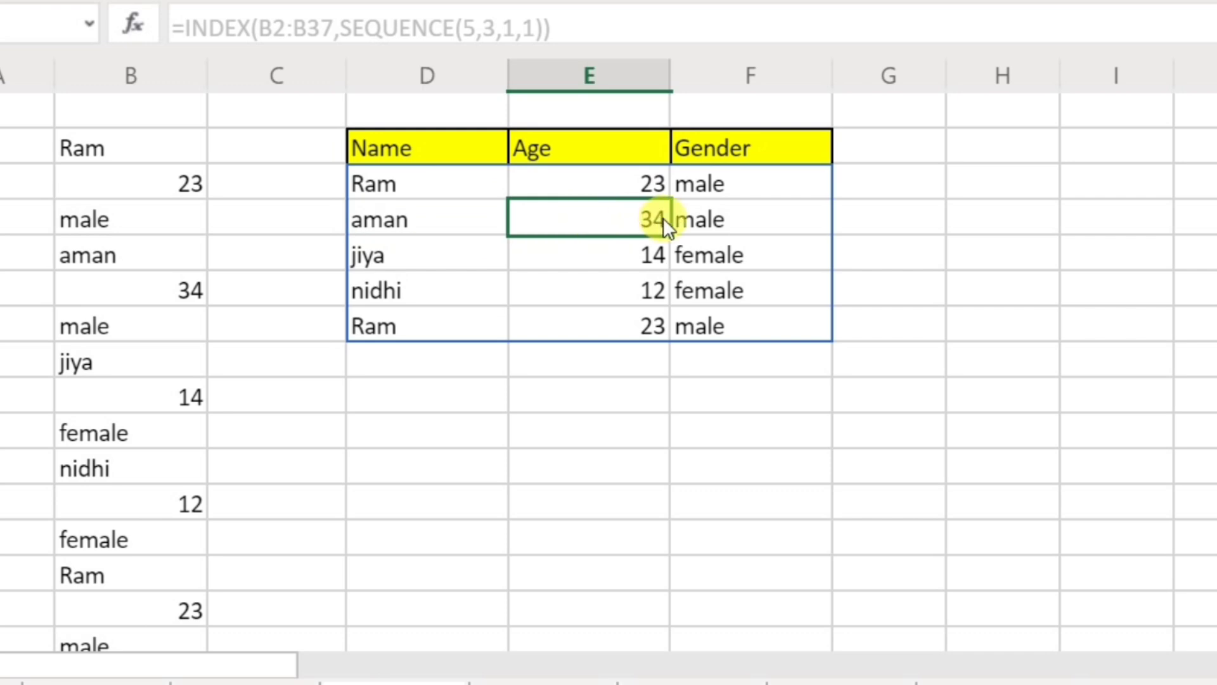
click(713, 218)
click(152, 253)
click(165, 286)
click(165, 324)
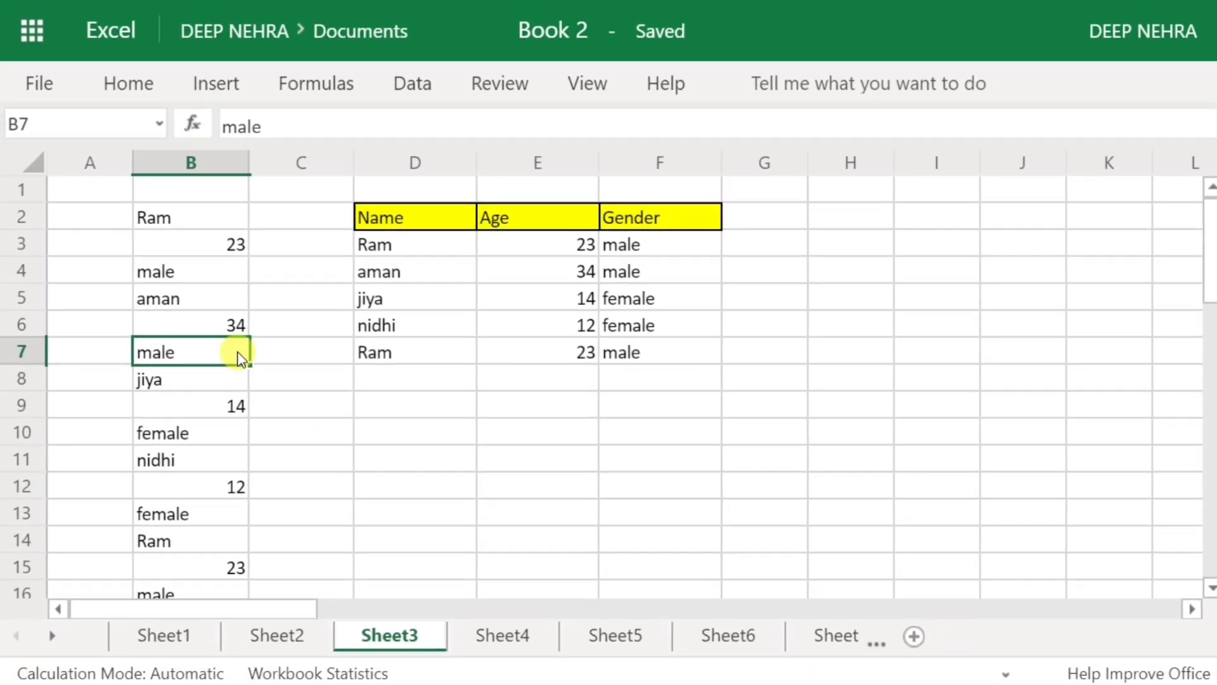
click(190, 276)
Step: Convert the whole column B list into an Excel table without treating its first entry as a header
click(181, 374)
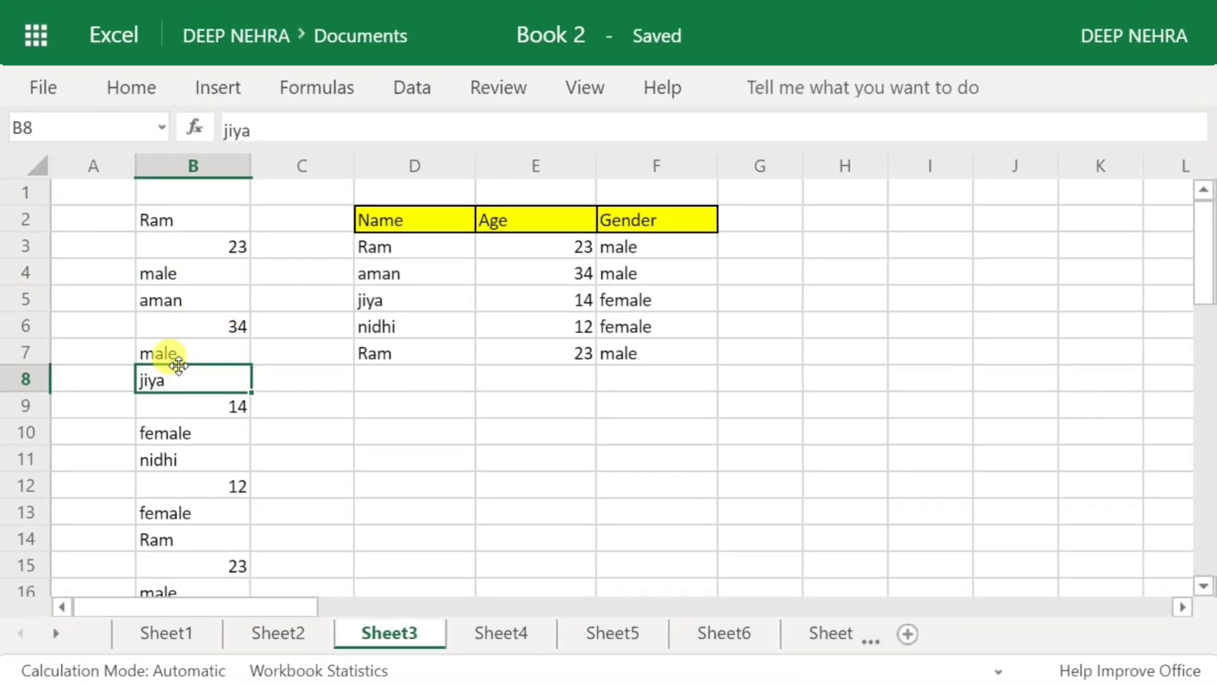
key(ctrl+a)
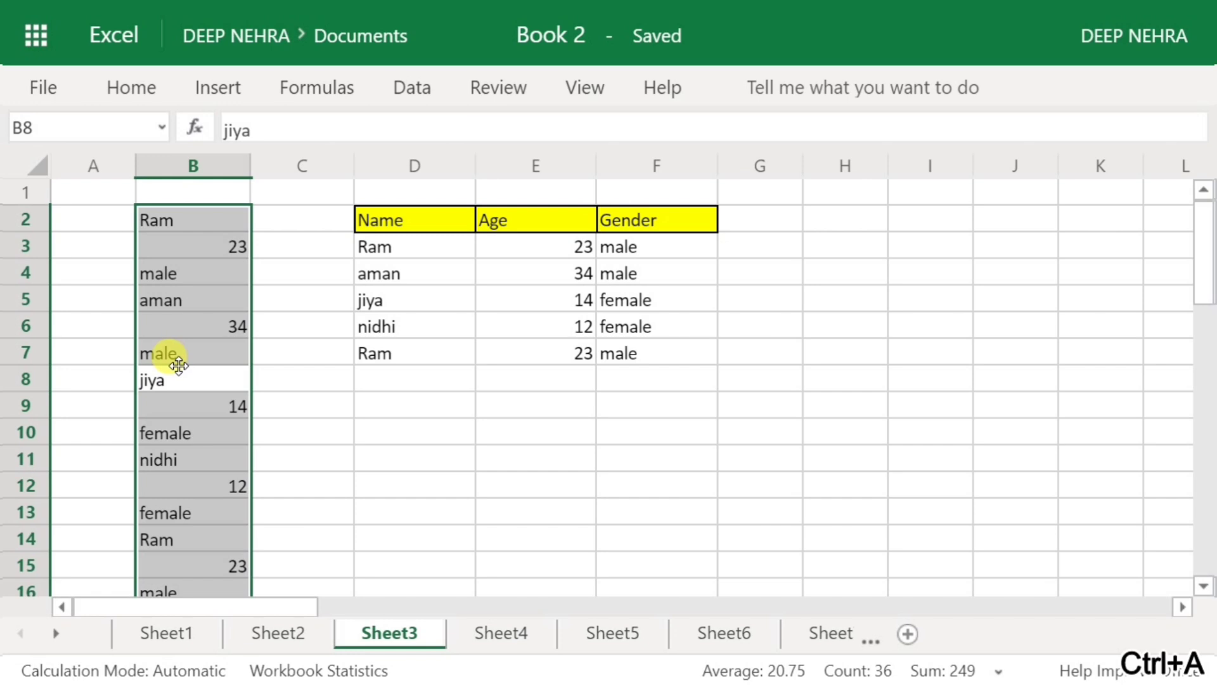
scroll(175, 362, down, 4)
scroll(174, 363, up, 4)
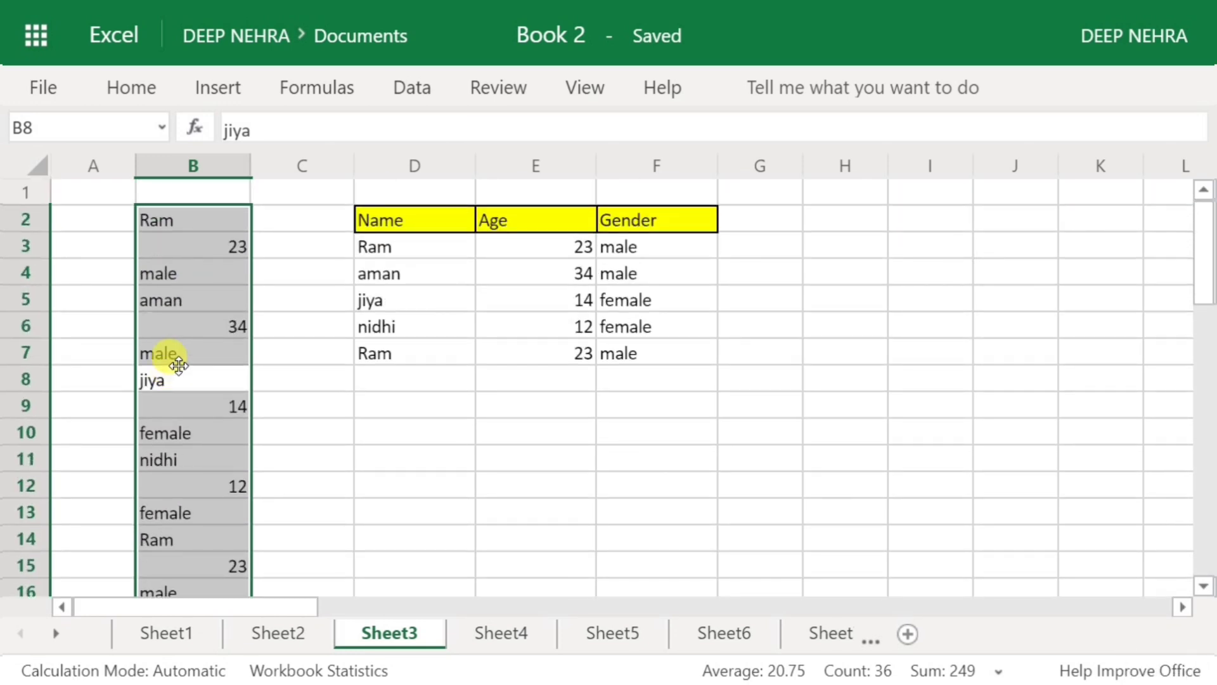
click(210, 85)
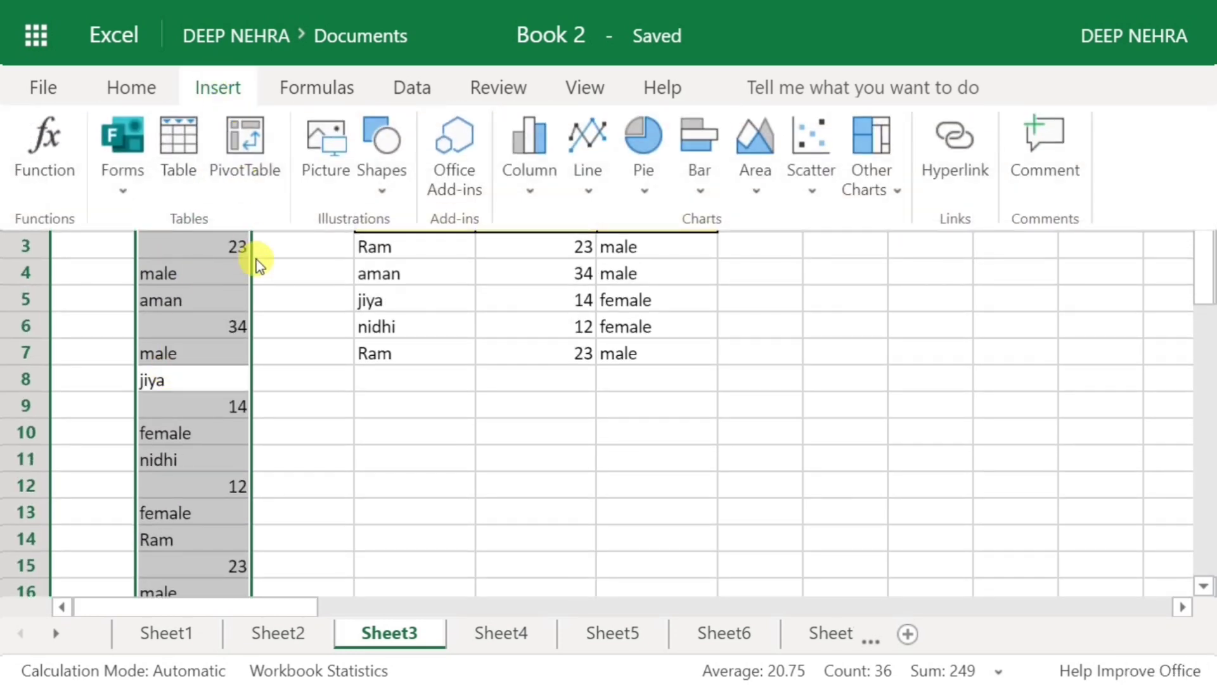
click(175, 174)
click(450, 359)
click(657, 418)
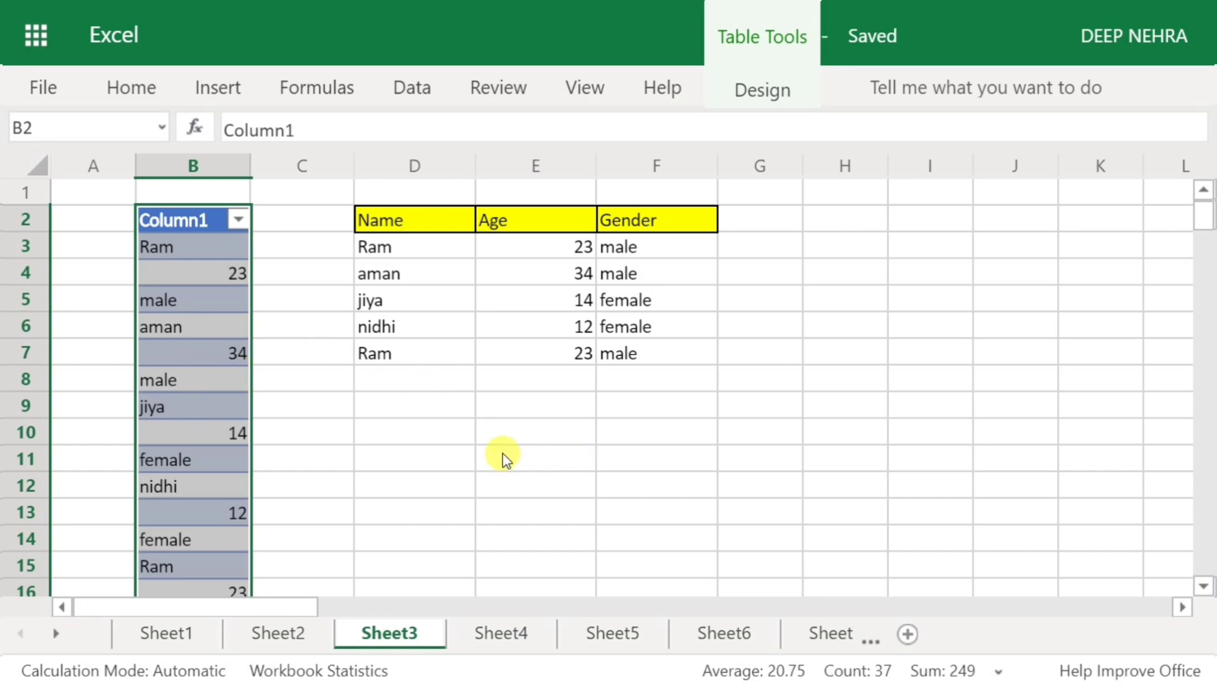
Step: Clear the existing D3 formula and begin a new one as =INDEX(B3:B38,SEQUENCE( over the table's data cells
click(412, 253)
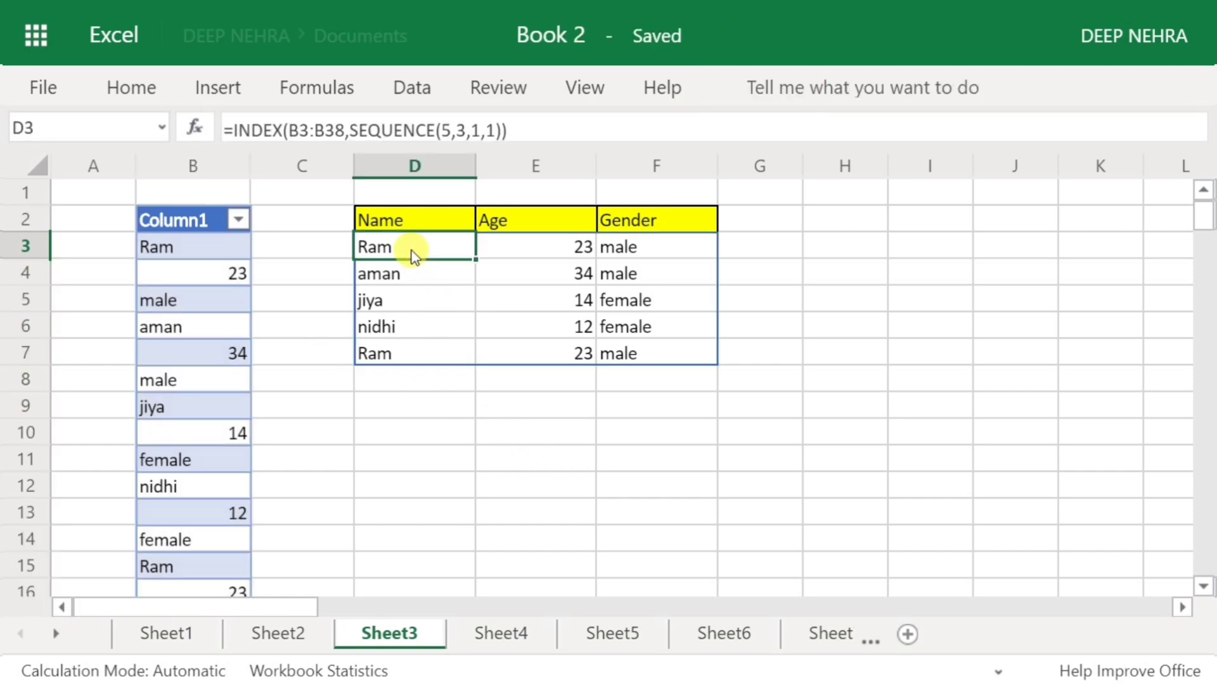
key(Delete)
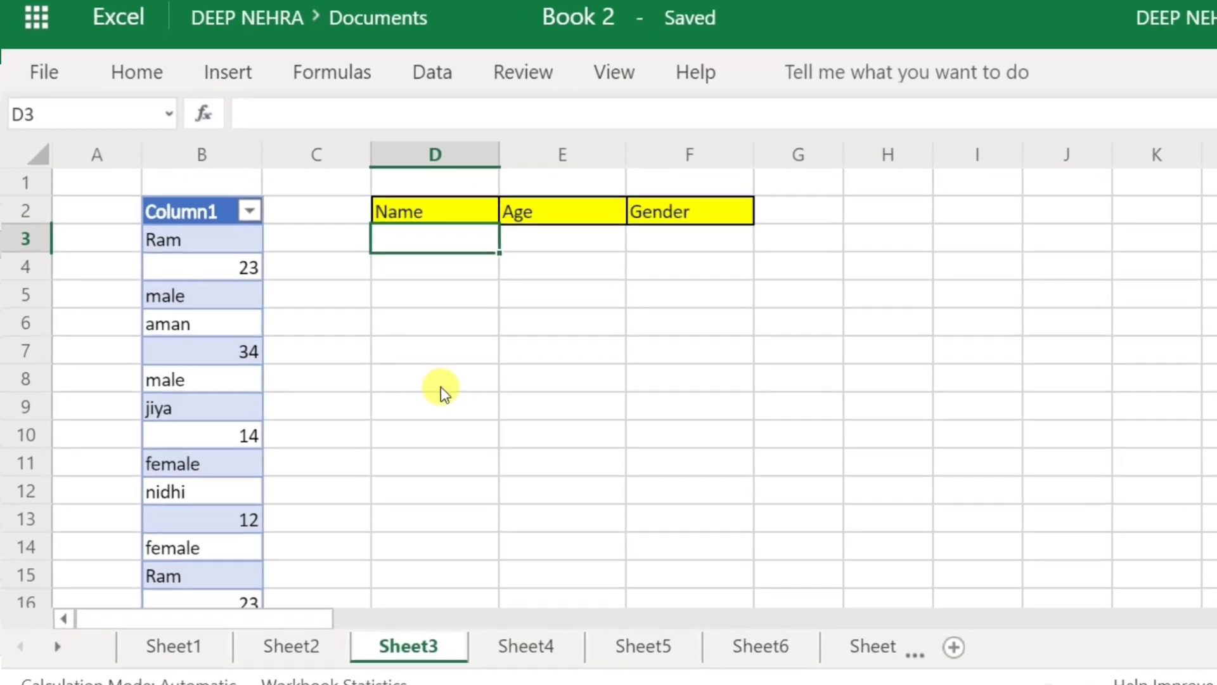
text(=inde)
text(x()
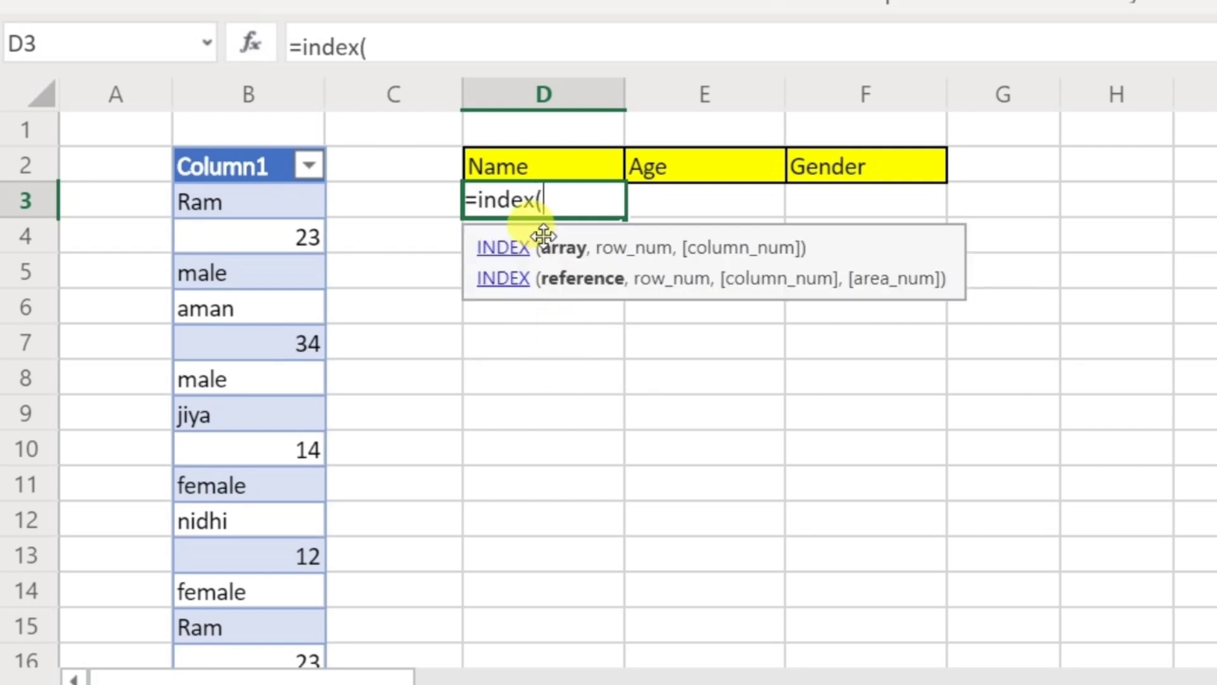
drag(219, 198, 245, 526)
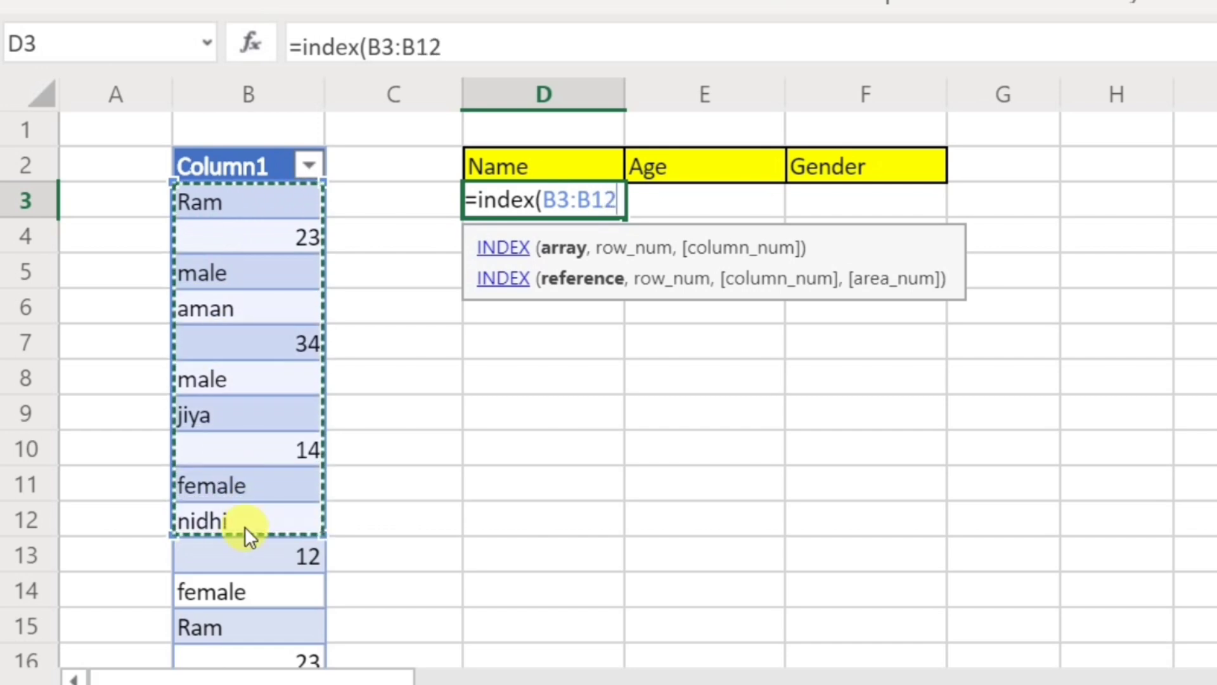
key(ctrl+shift+Down)
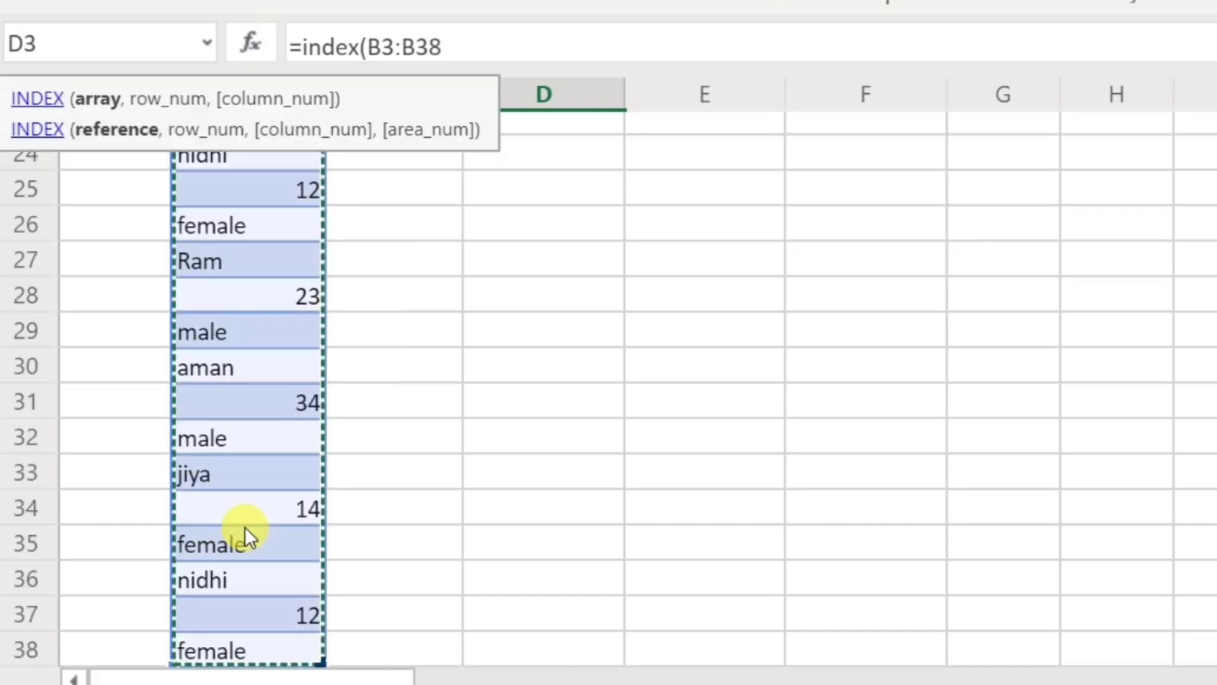
scroll(245, 526, up, 7)
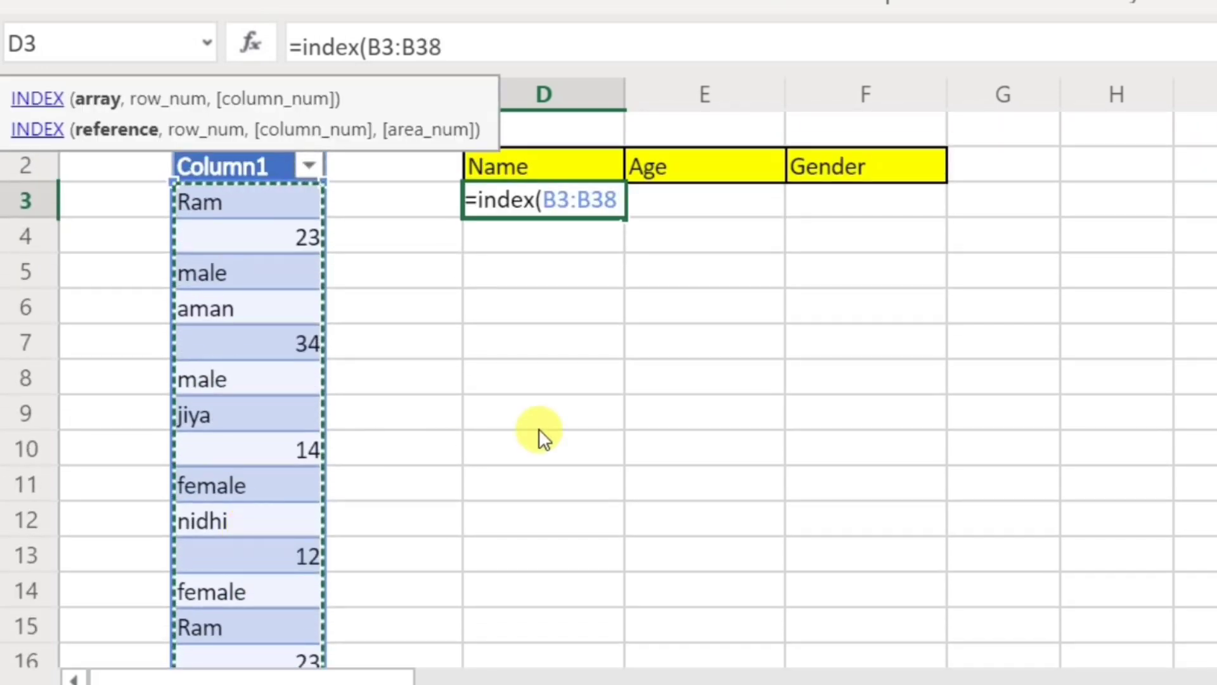
click(619, 215)
text(,se)
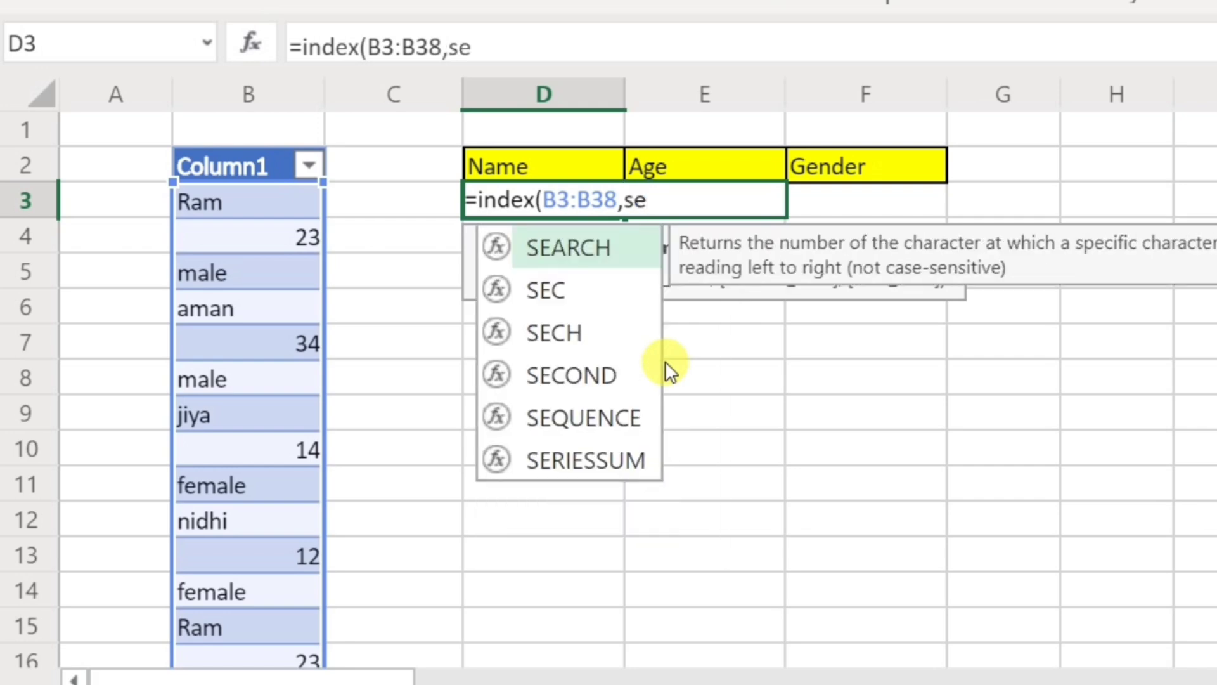
text(q)
key(Tab)
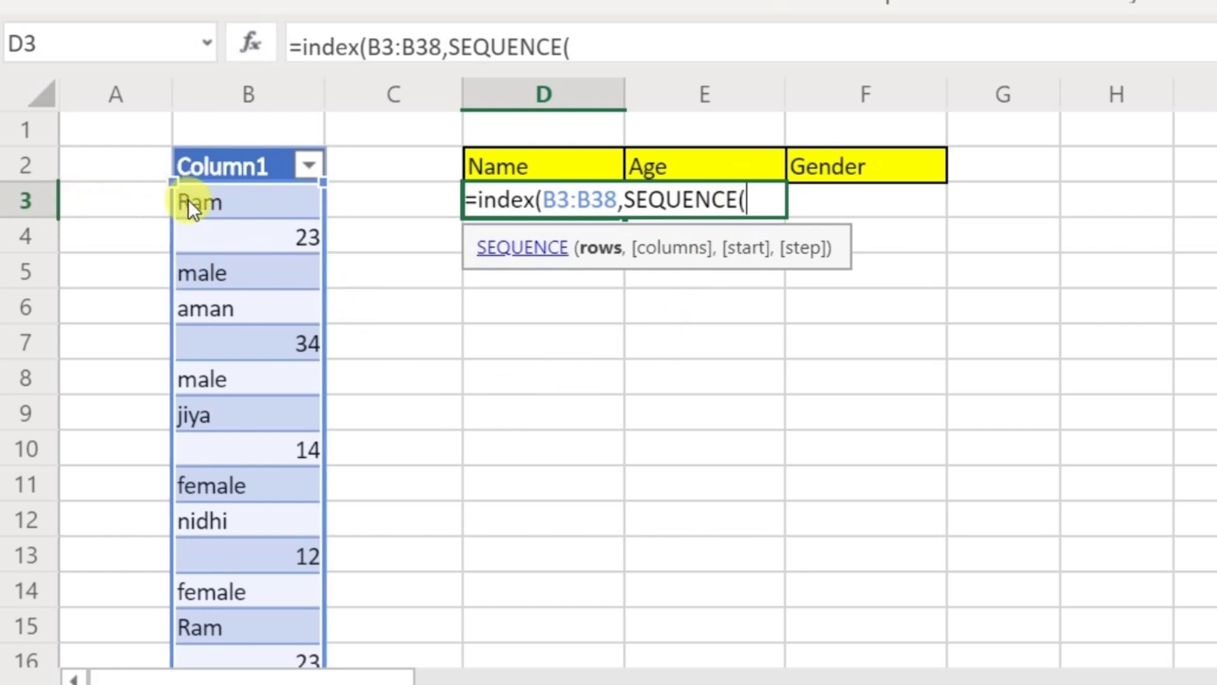
Step: Give SEQUENCE a dynamic rows argument of COUNTA(B3:B38)/3 in the D3 formula
scroll(386, 307, down, 12)
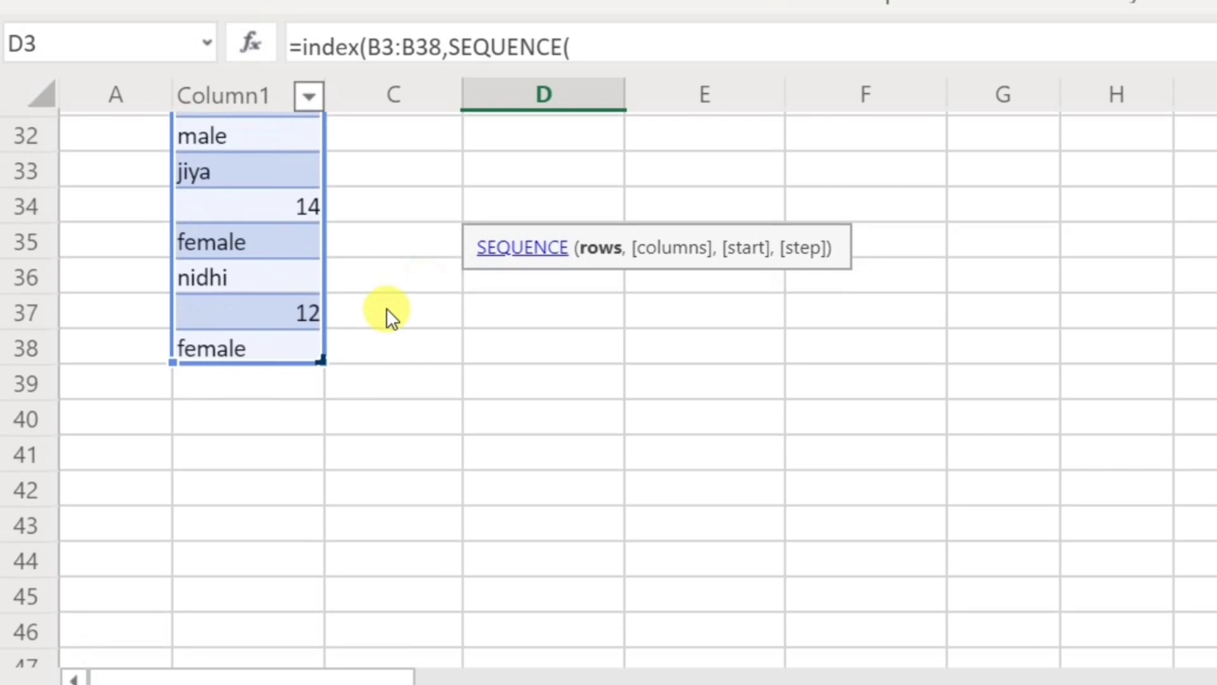
scroll(292, 304, up, 1)
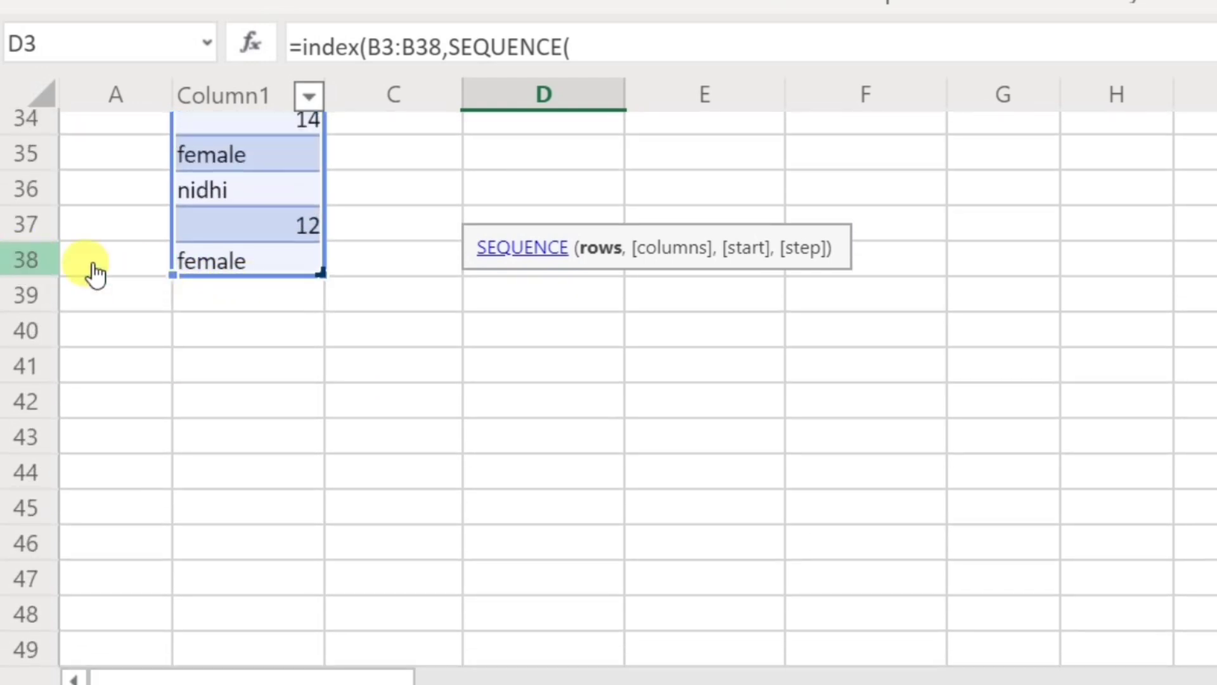
scroll(427, 406, up, 11)
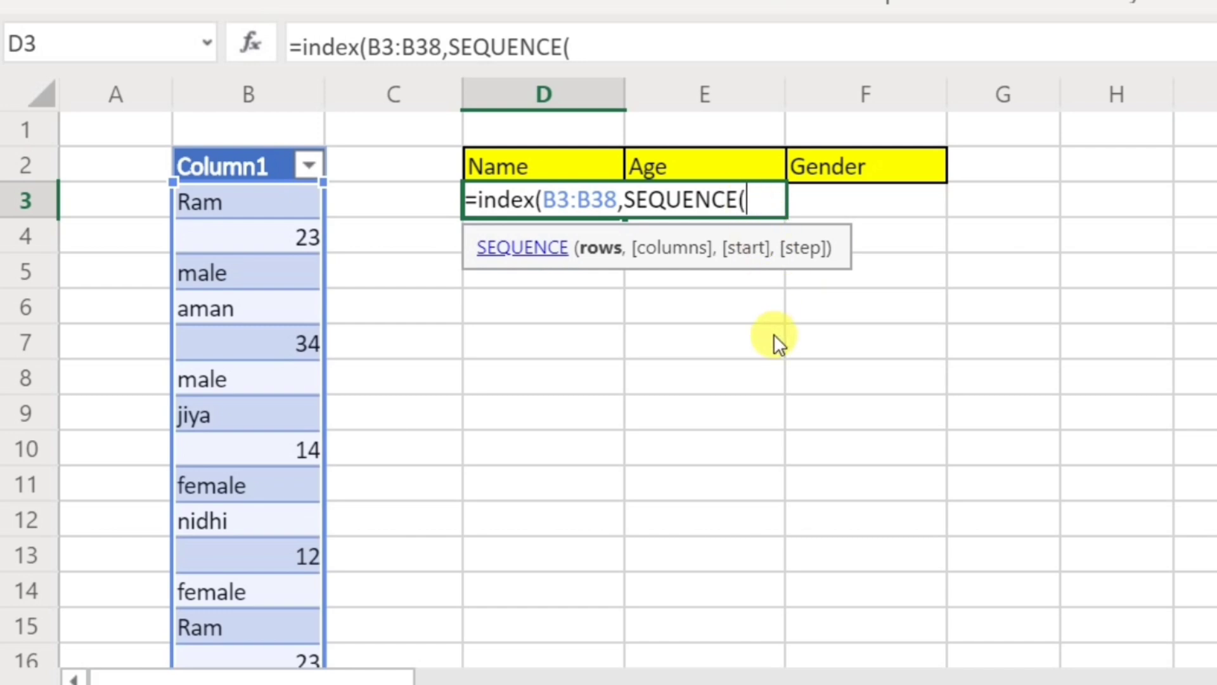
text(coun)
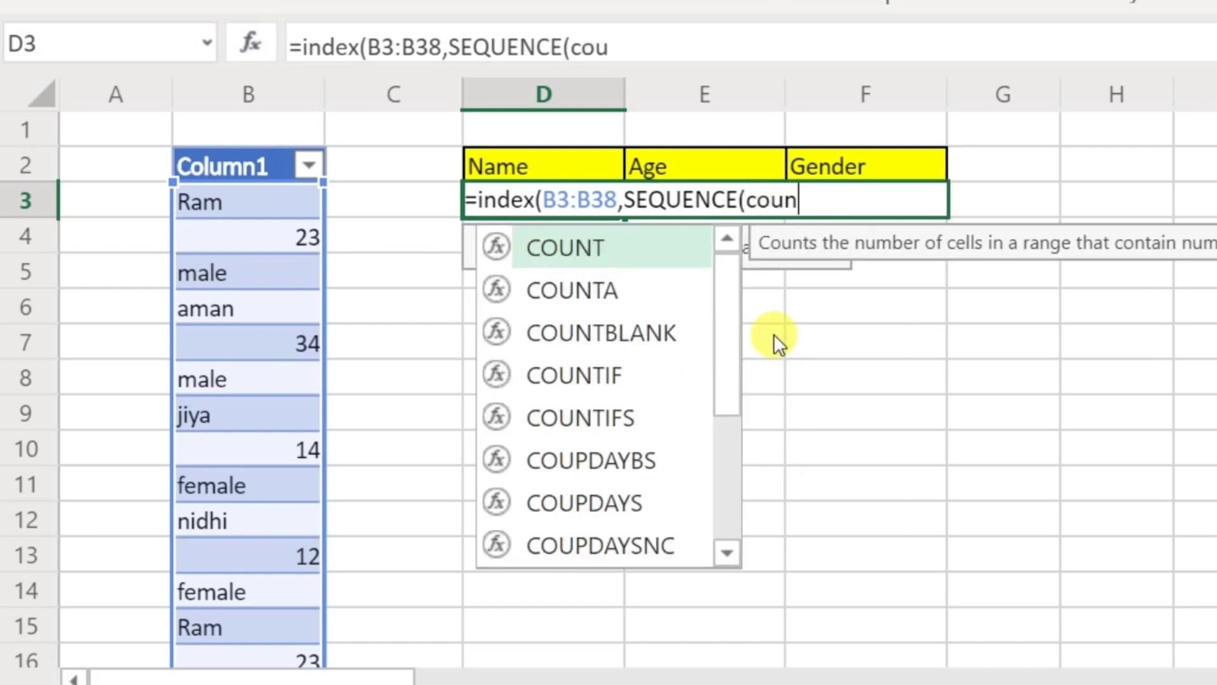
text(ta)
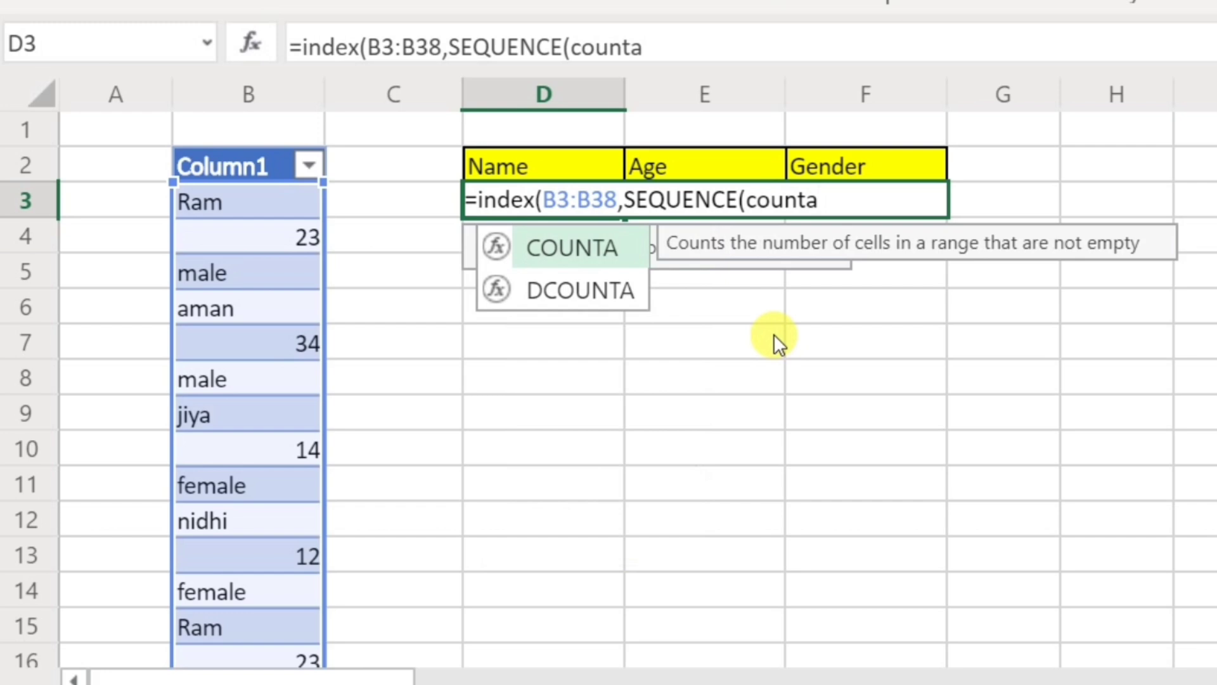
text(()
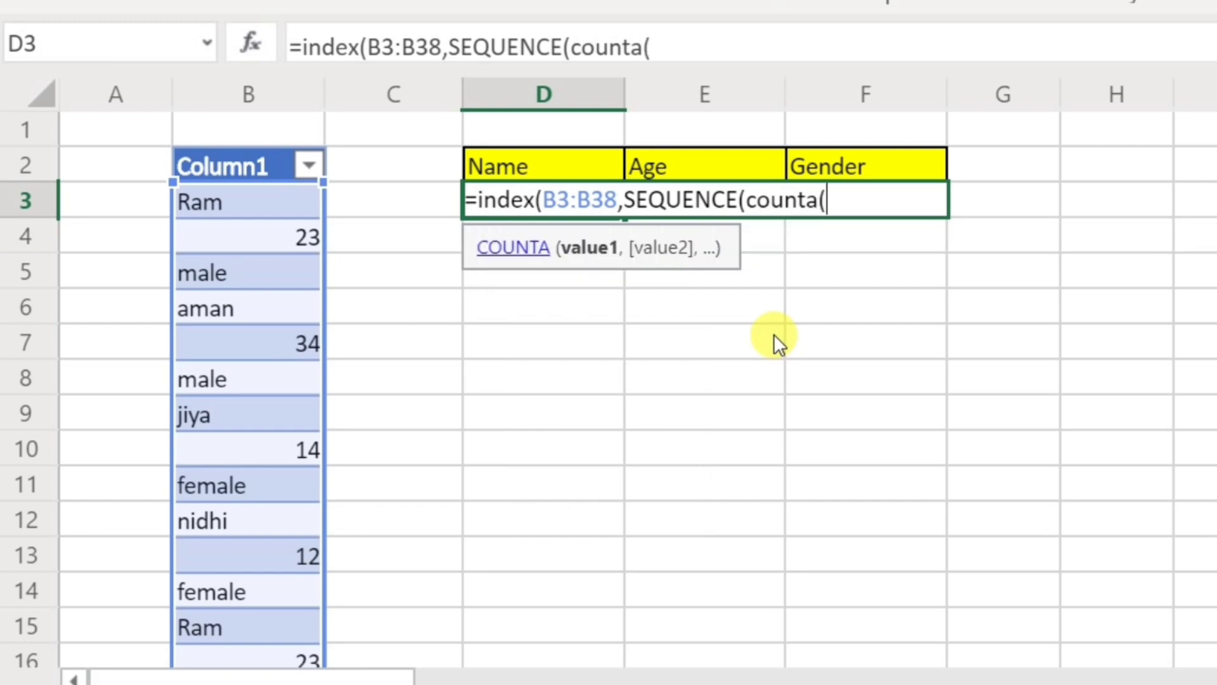
click(239, 204)
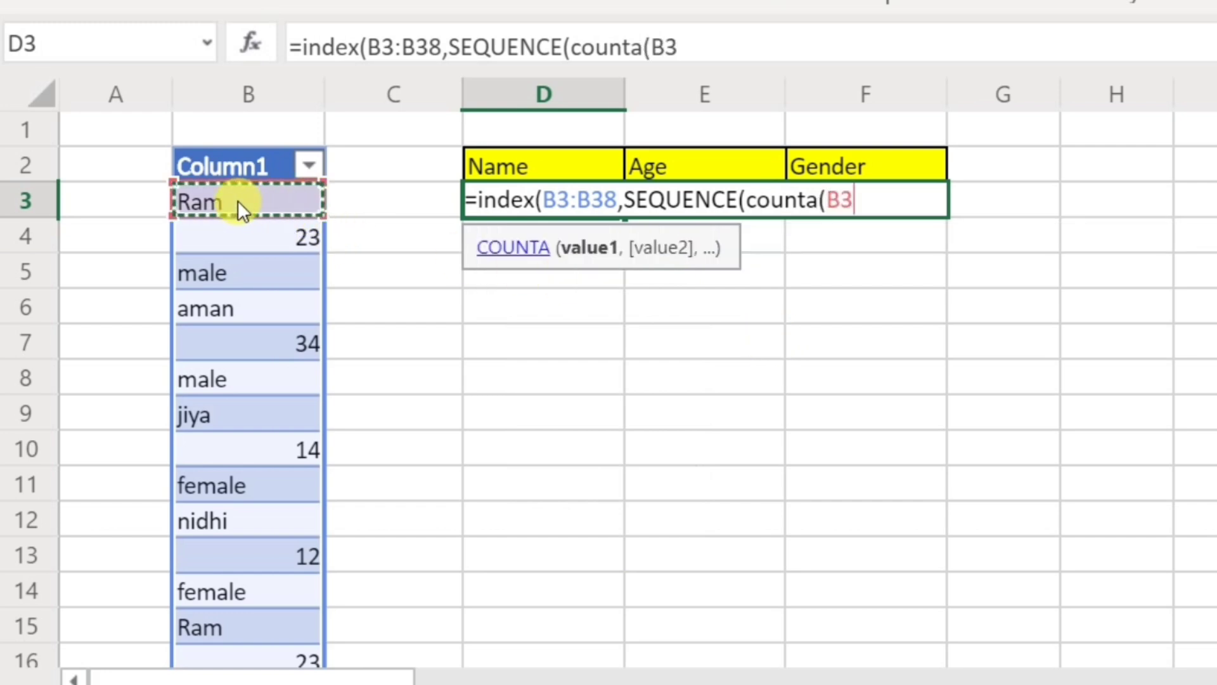
key(ctrl+shift+Down)
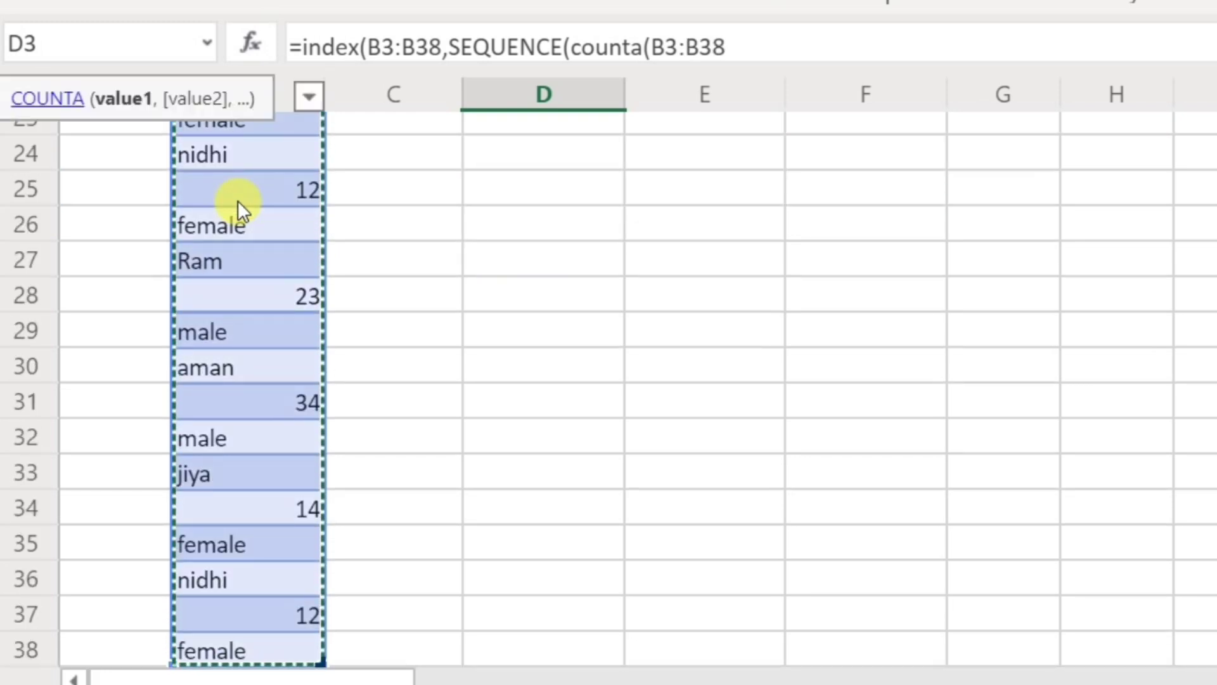
scroll(322, 553, up, 7)
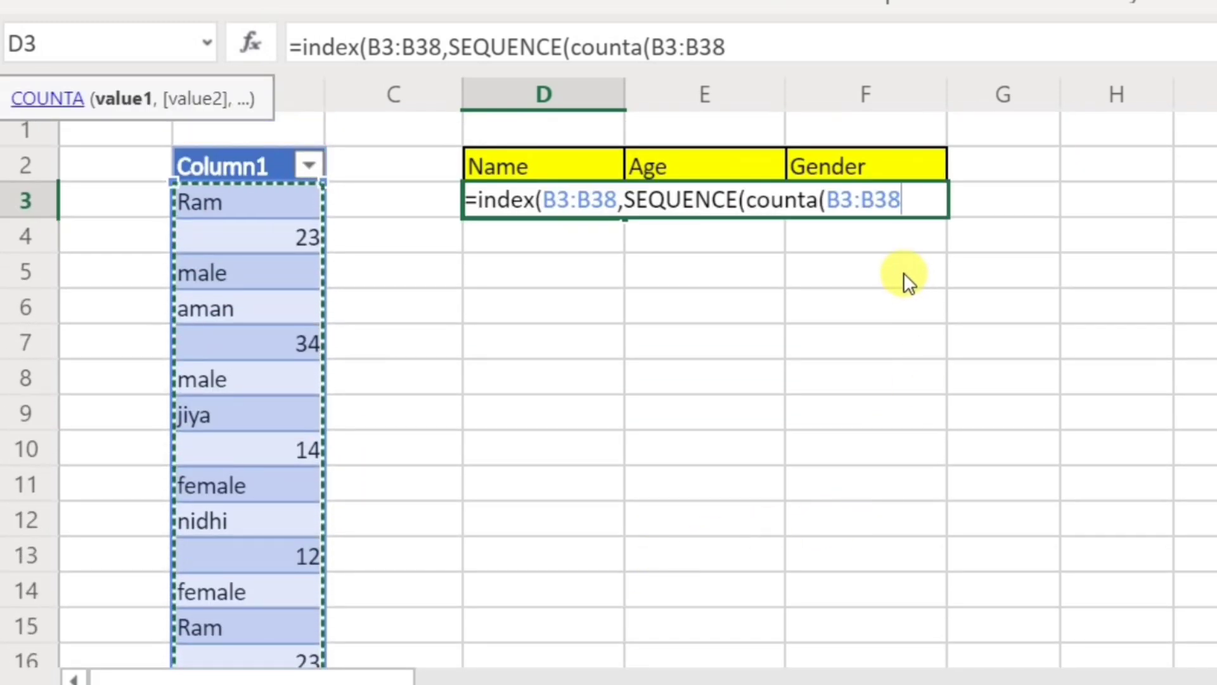
text())
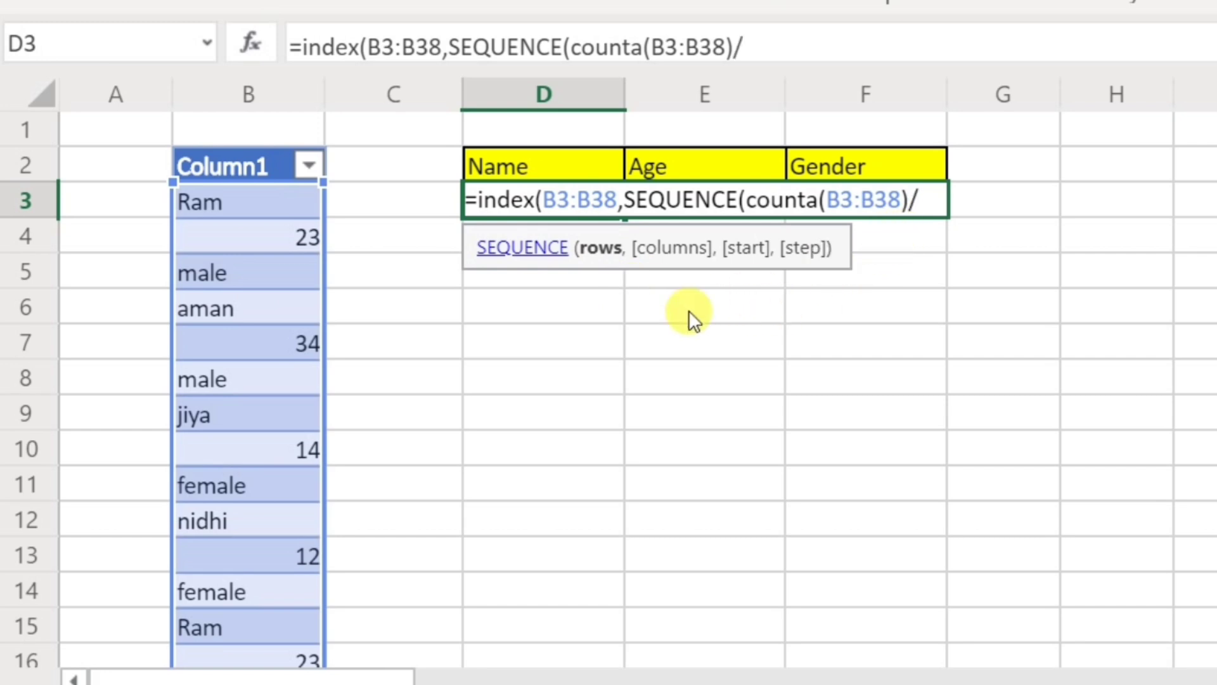
text(/3)
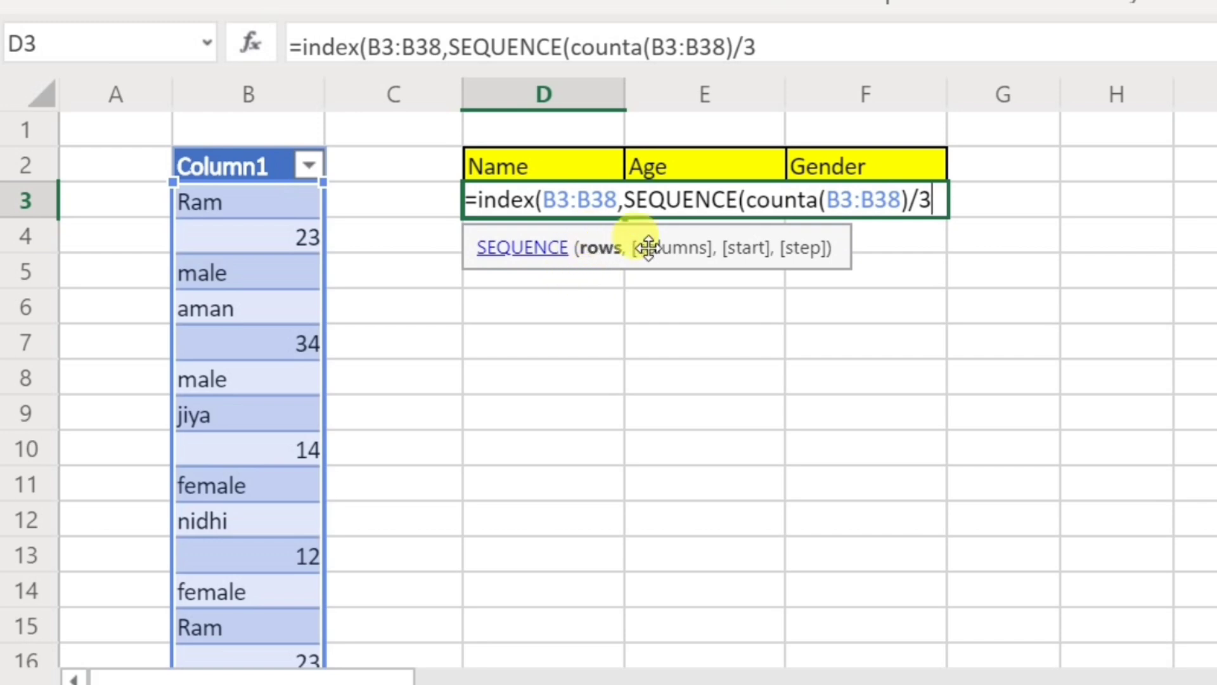
Step: Complete the D3 formula with 3 columns, start 1 and step 1, giving =INDEX(B3:B38,SEQUENCE(COUNTA(B3:B38)/3,3,1,1))
text(,)
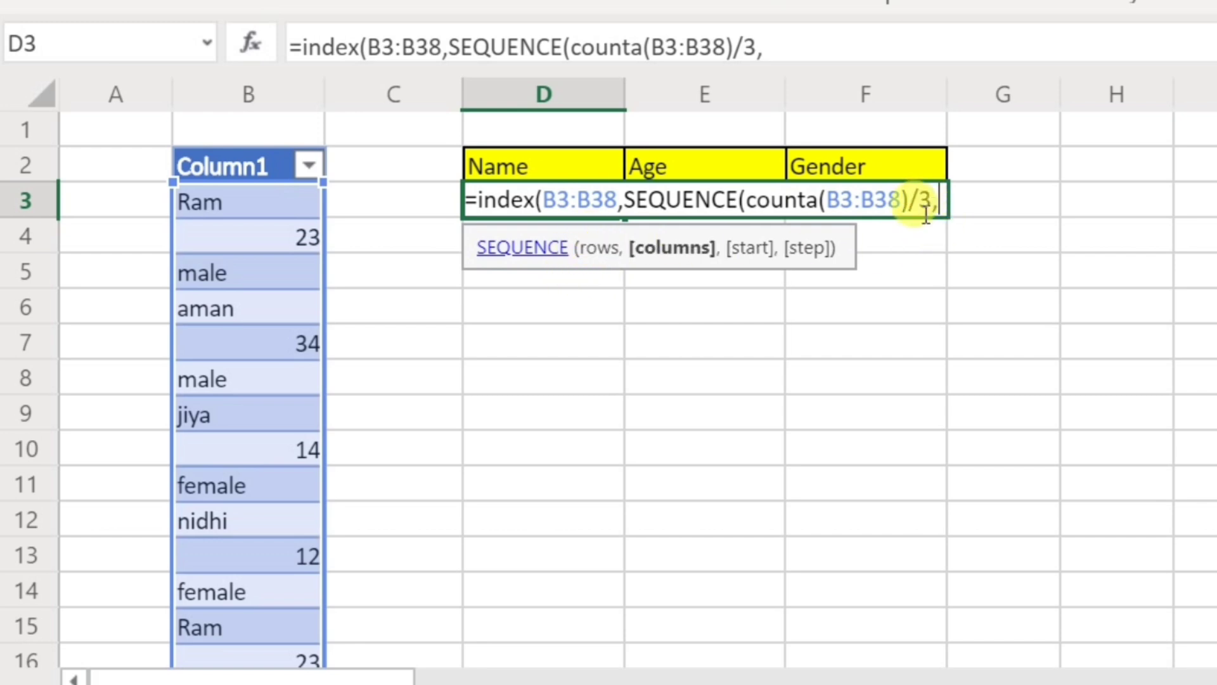
text(3,1,)
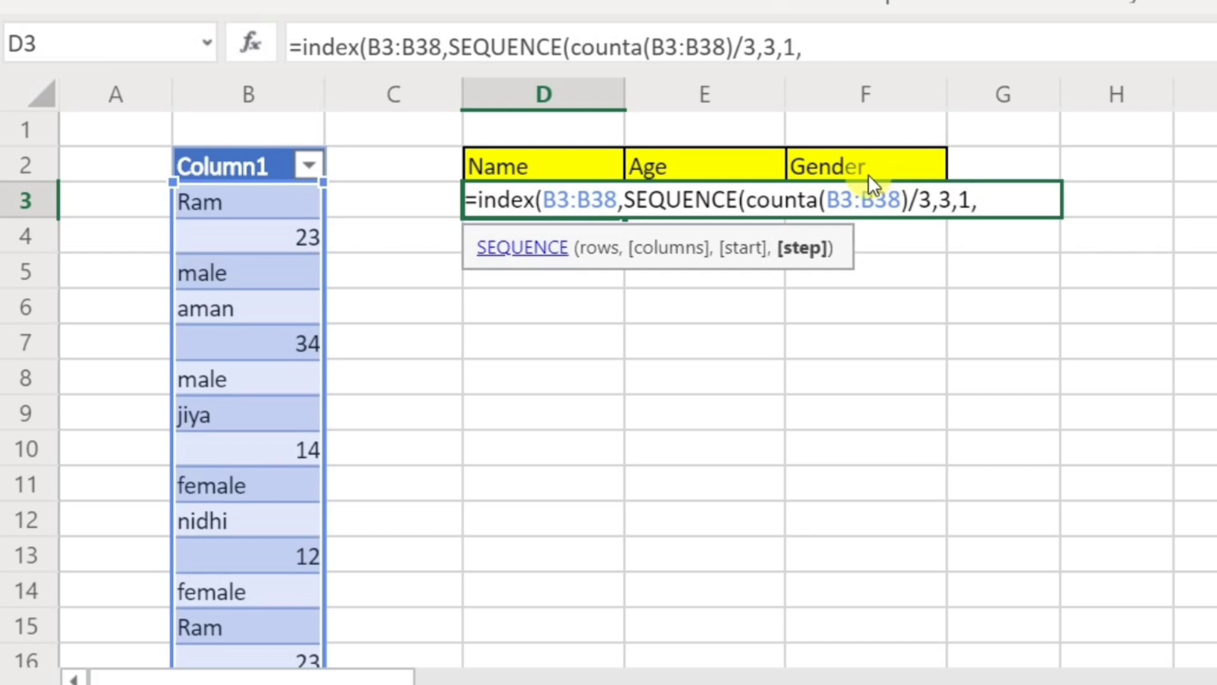
text(1))
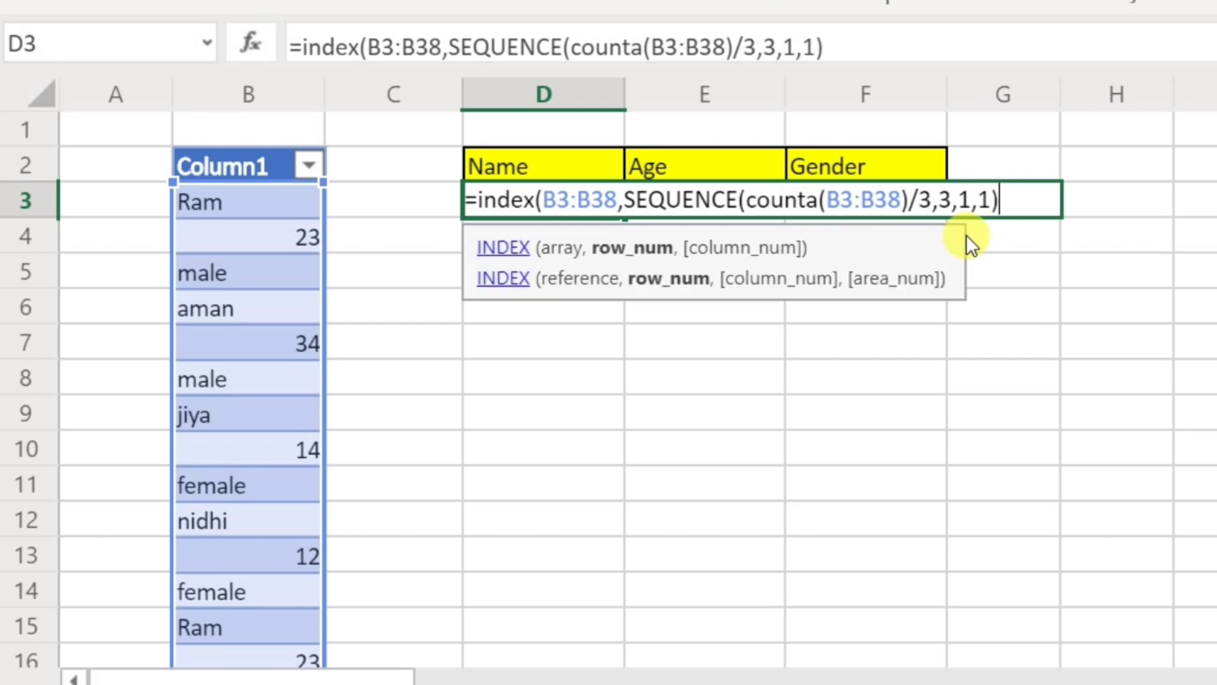
text())
key(Return)
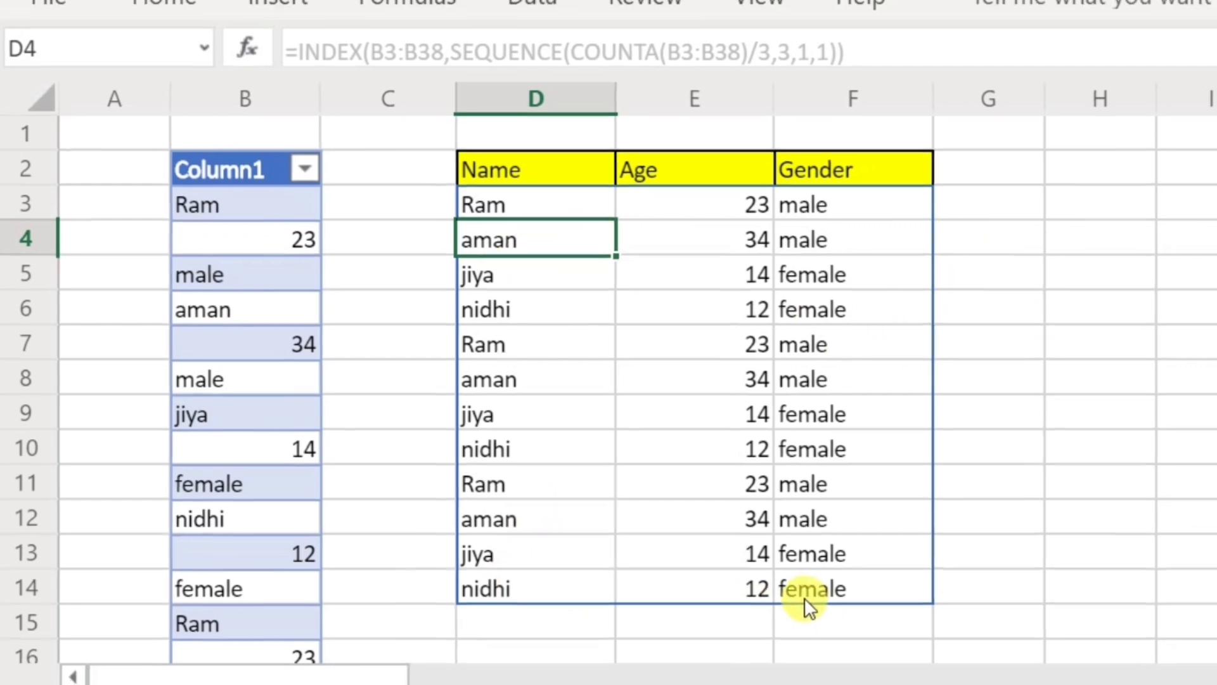
Step: Append the entries abc, 33 and female directly below the column B table, in cells B39 to B41
scroll(406, 469, down, 14)
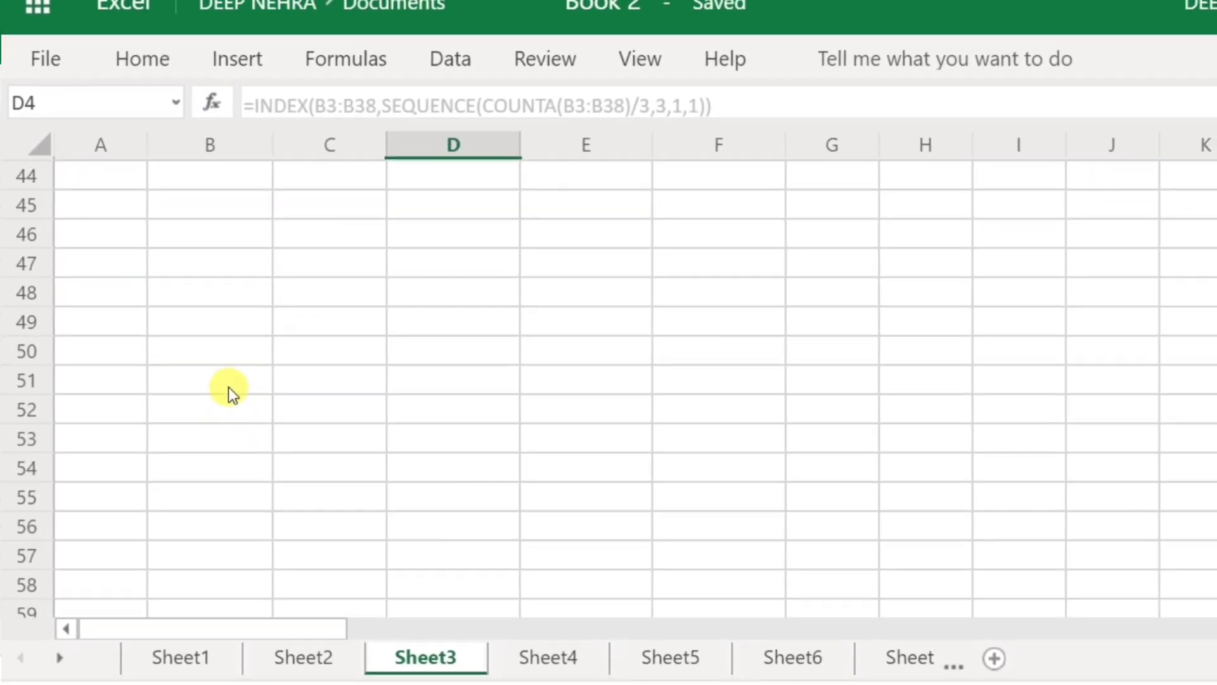
scroll(228, 387, up, 3)
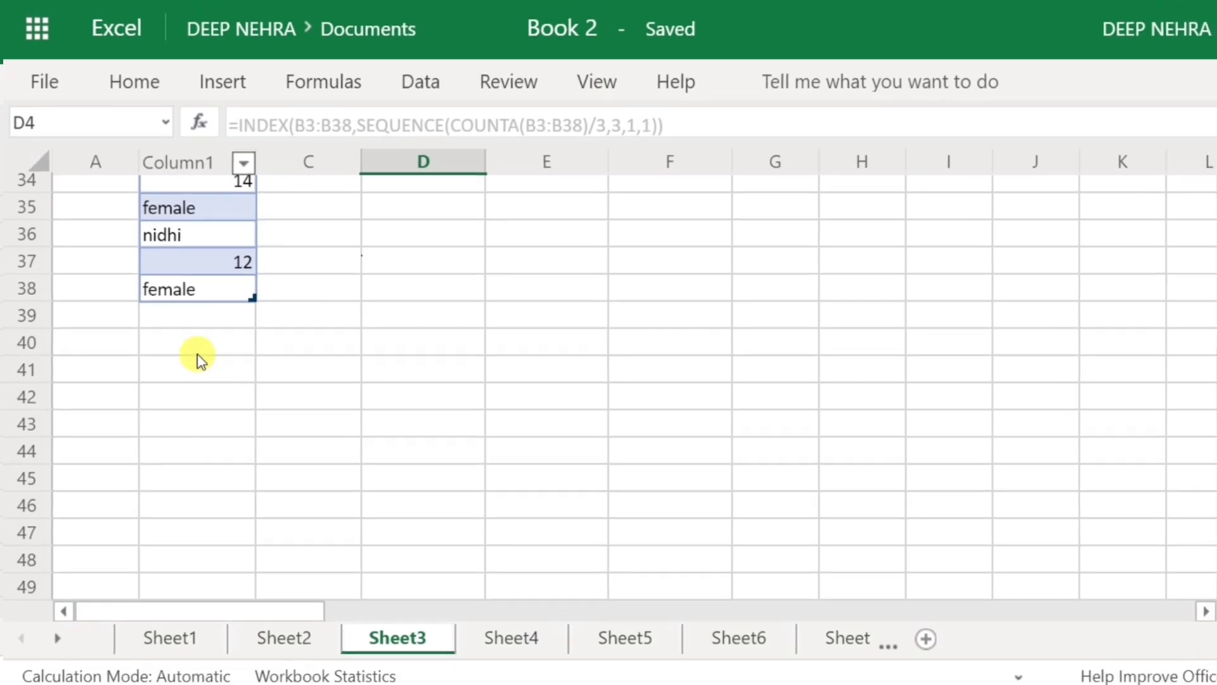
click(209, 319)
text(abc)
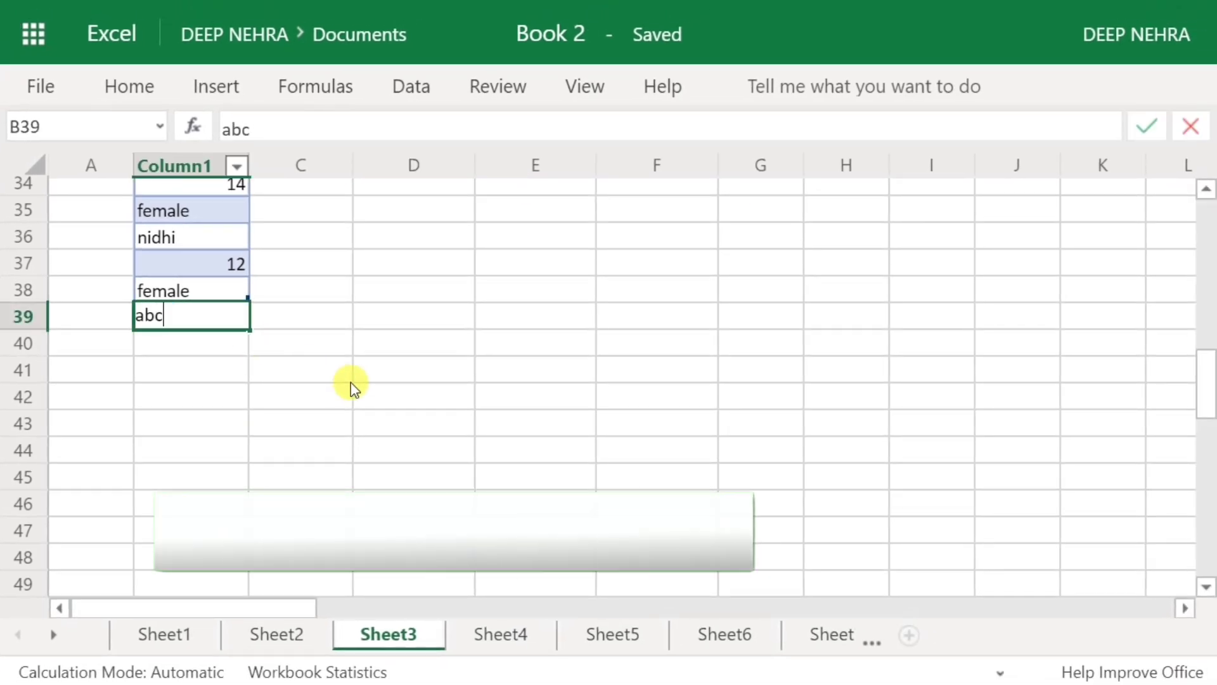
key(Return)
text(33)
key(Return)
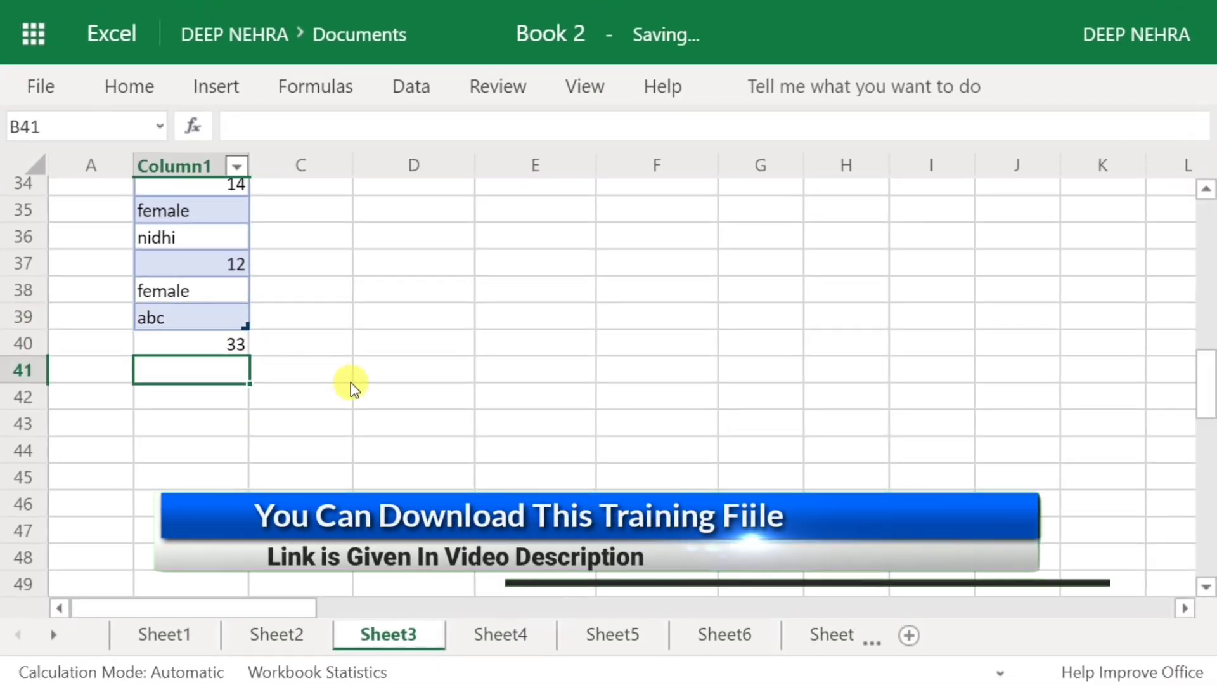
text(femal)
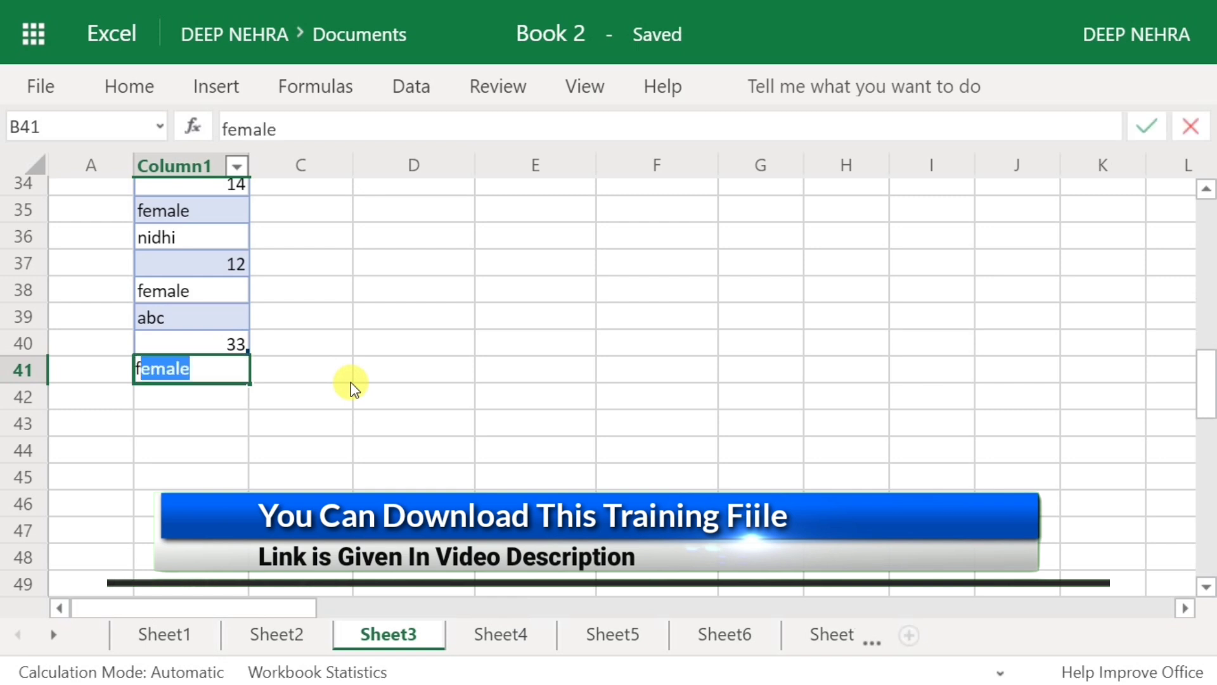
text(e)
key(Return)
Step: Check the end of the Name, Age and Gender output for the added abc record and inspect its formula in D15
scroll(351, 382, up, 7)
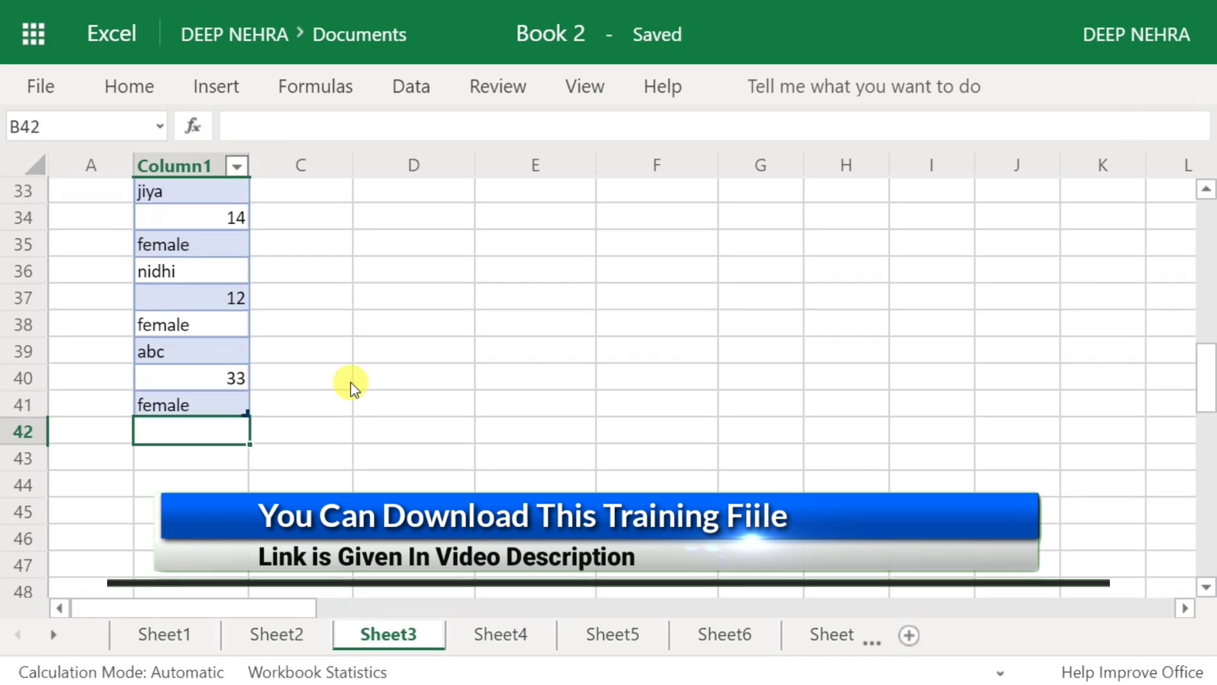
scroll(351, 382, up, 4)
scroll(543, 475, down, 2)
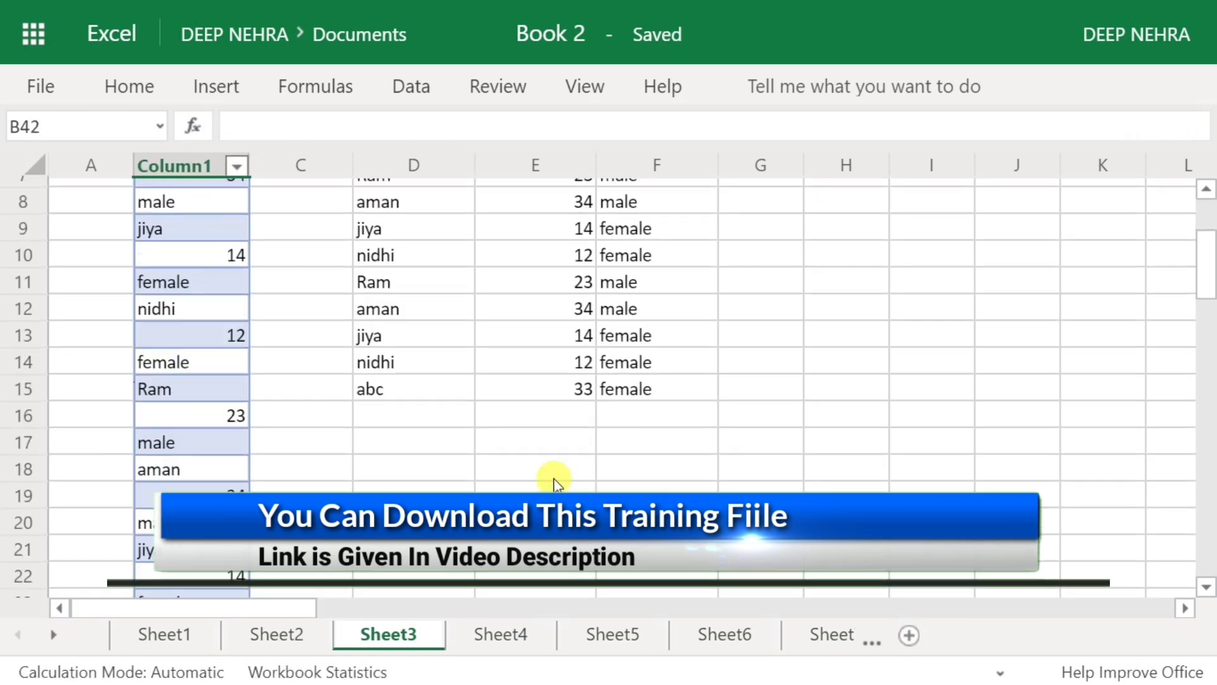
click(425, 389)
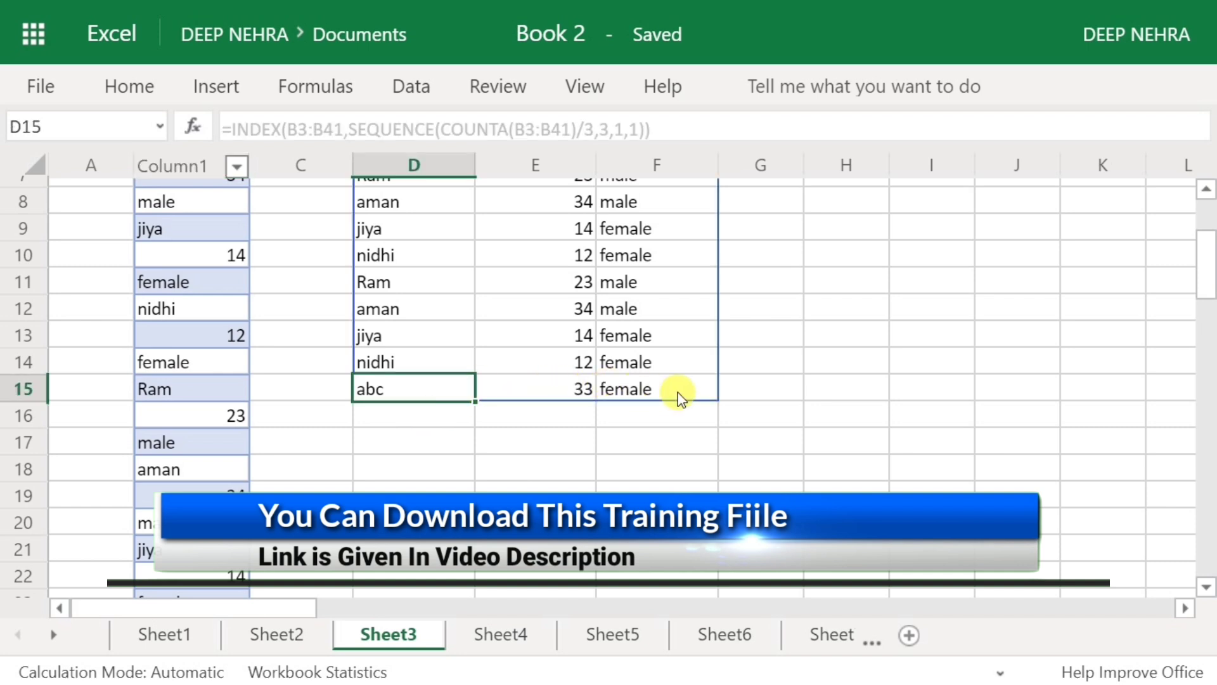
click(824, 394)
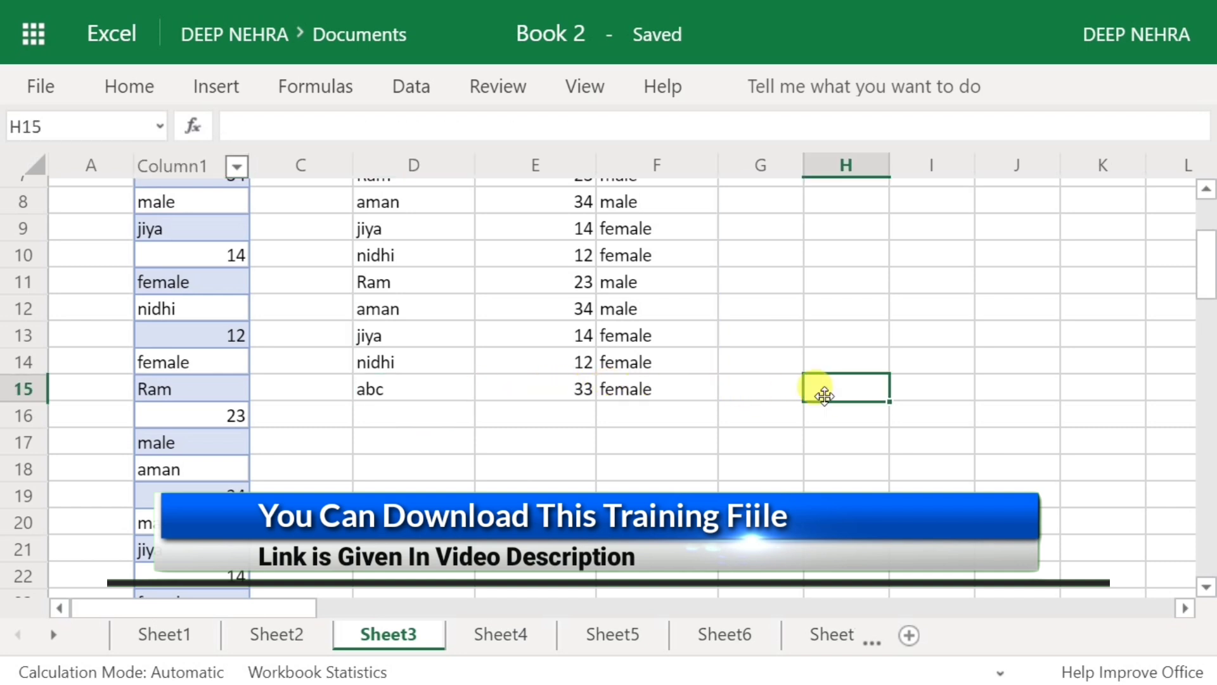
scroll(818, 393, up, 3)
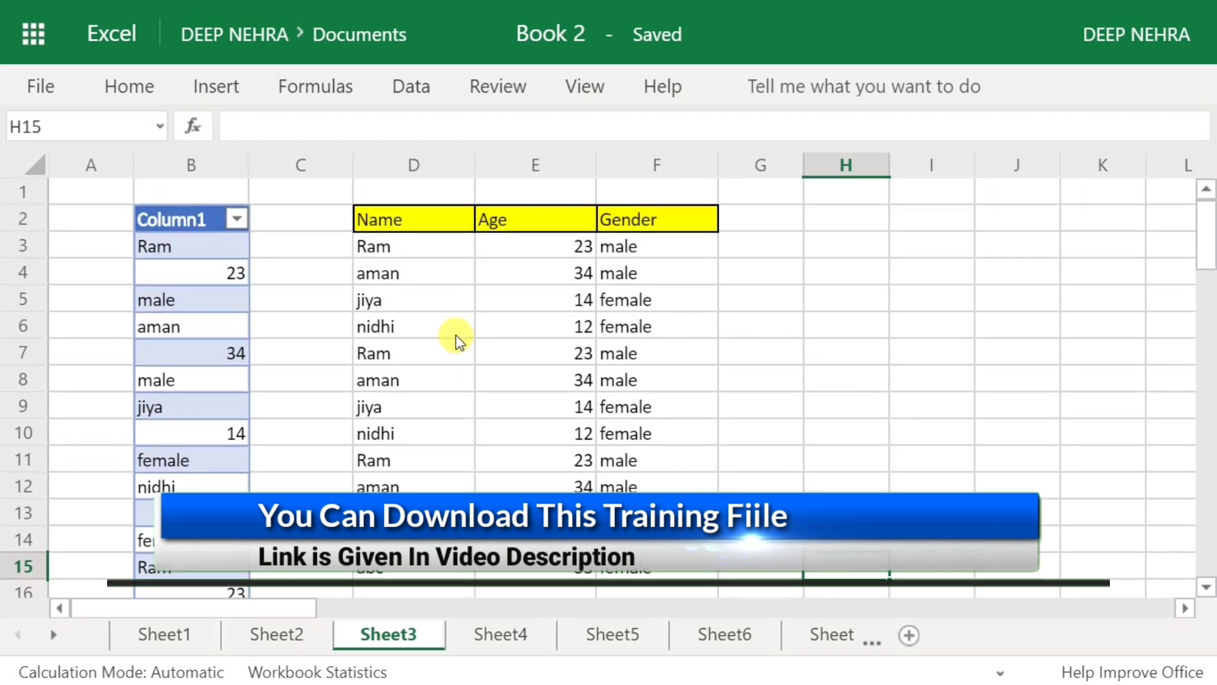